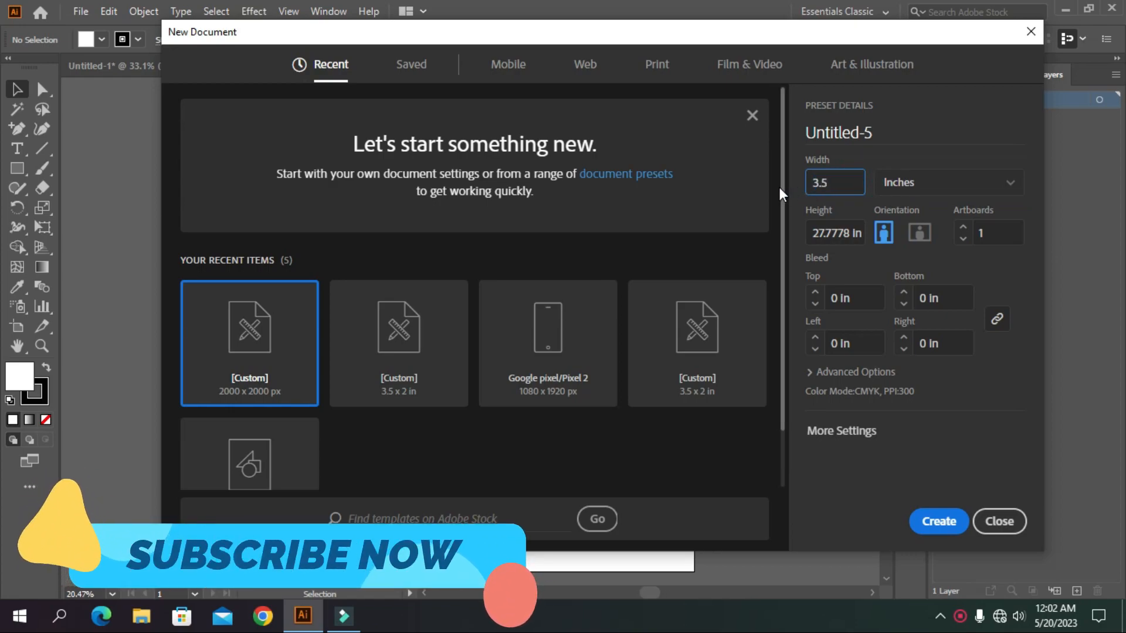
Set the new document's height to 2 in, with CMYK color mode and High (300 ppi) raster effects
{"action": "left_click", "coordinate": [850, 235]}
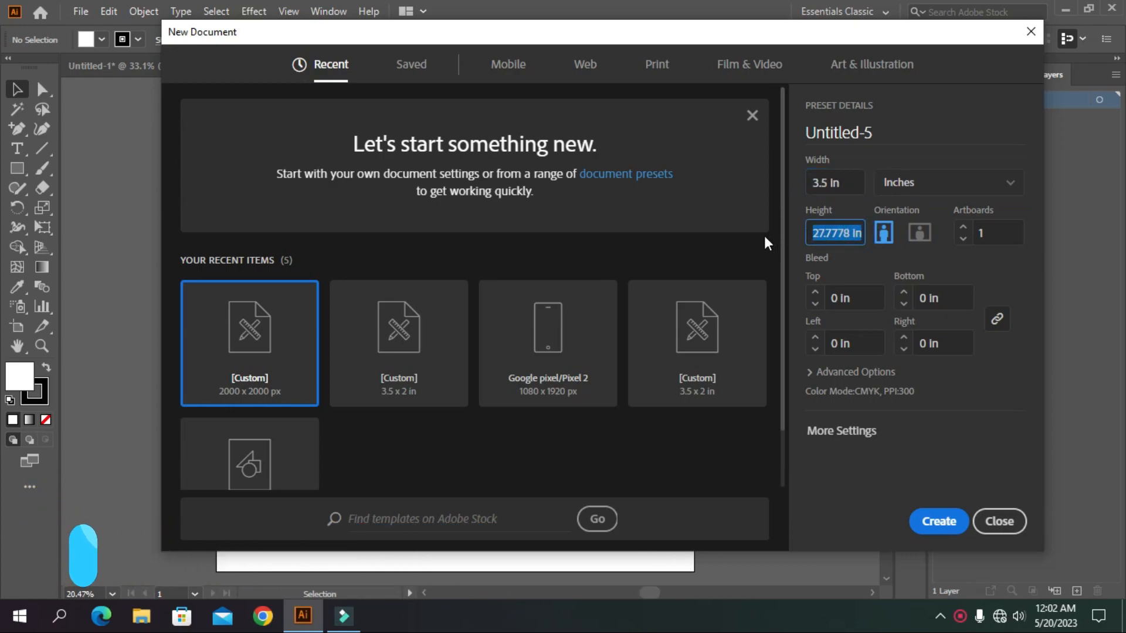
{"action": "type", "text": "2"}
{"action": "left_click", "coordinate": [841, 432]}
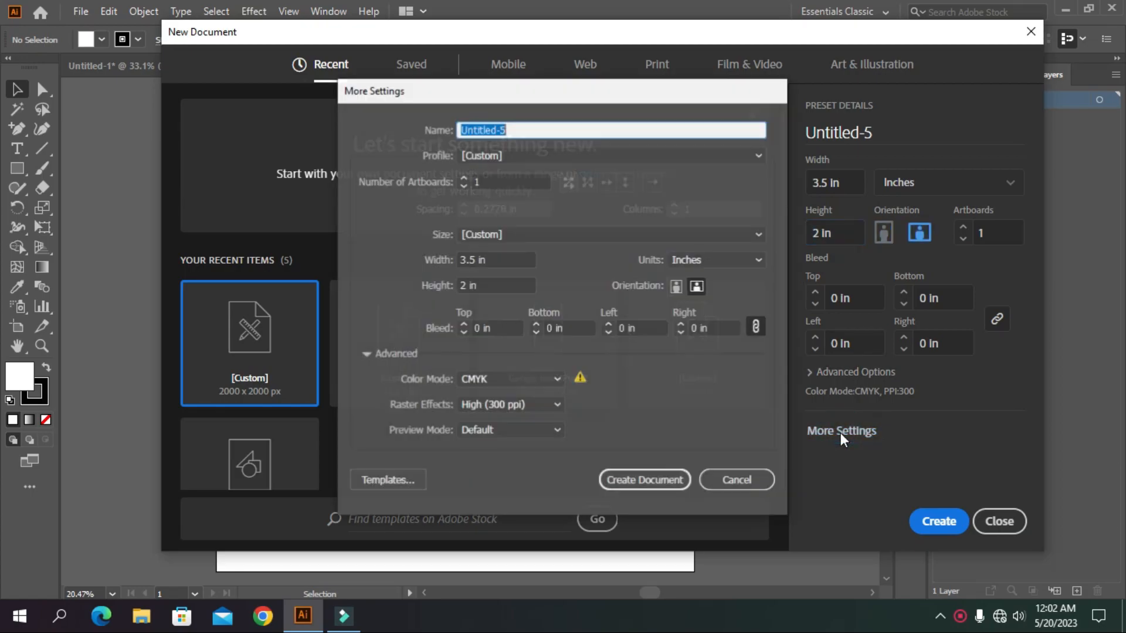
{"action": "left_click", "coordinate": [508, 384]}
{"action": "left_click", "coordinate": [503, 390]}
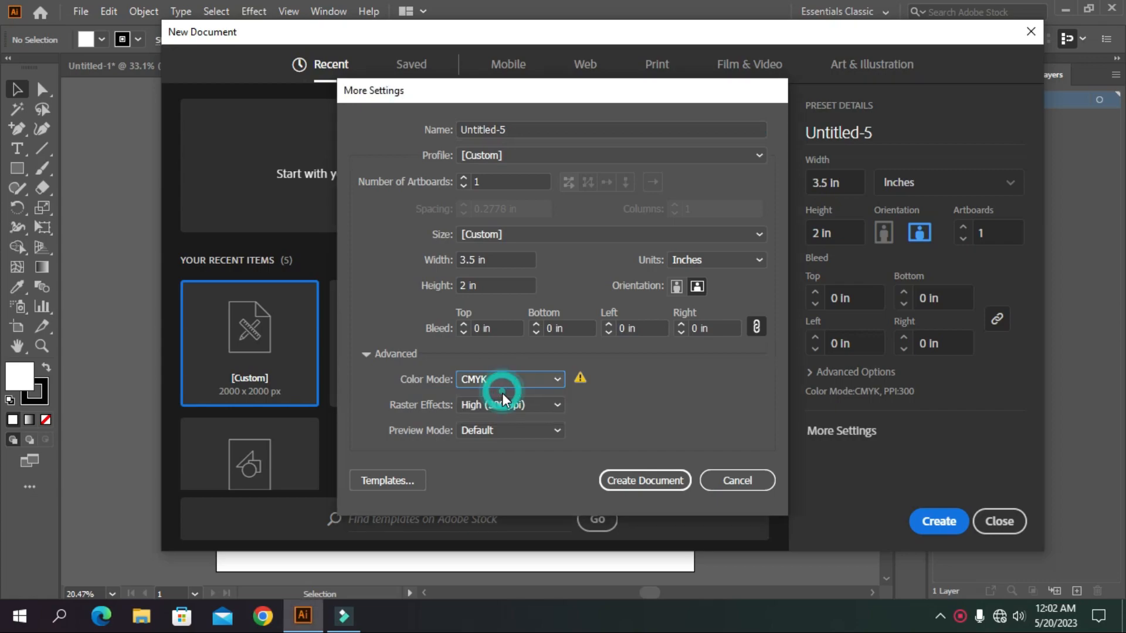
{"action": "left_click", "coordinate": [505, 402]}
{"action": "left_click", "coordinate": [507, 425]}
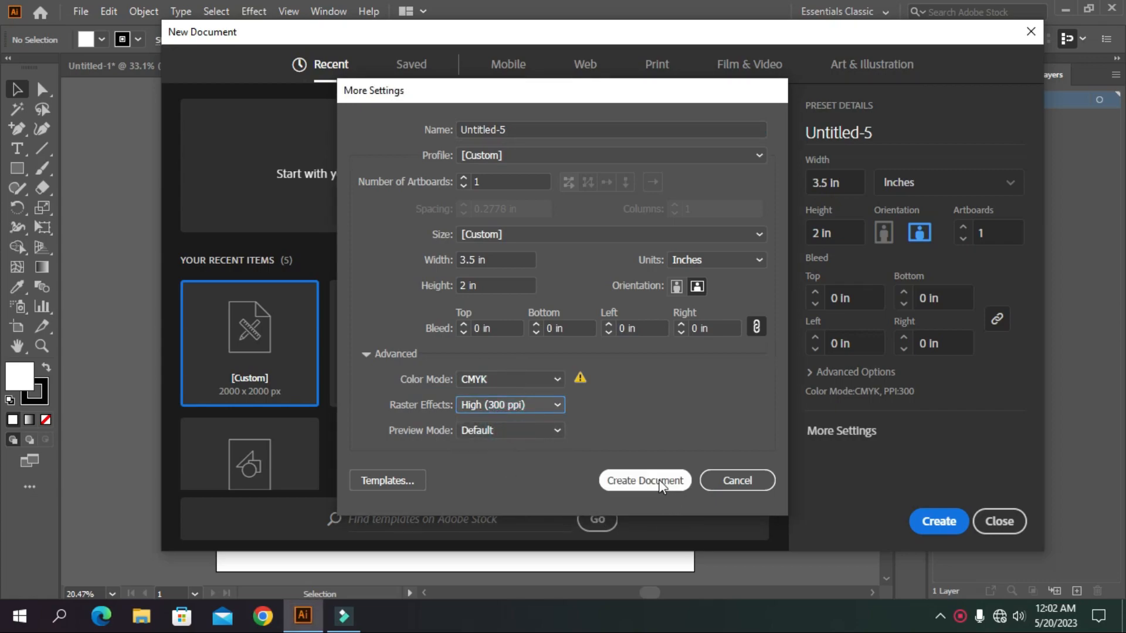
Name the new document Front and create it
{"action": "left_click_drag", "start_coordinate": [516, 130], "coordinate": [447, 126]}
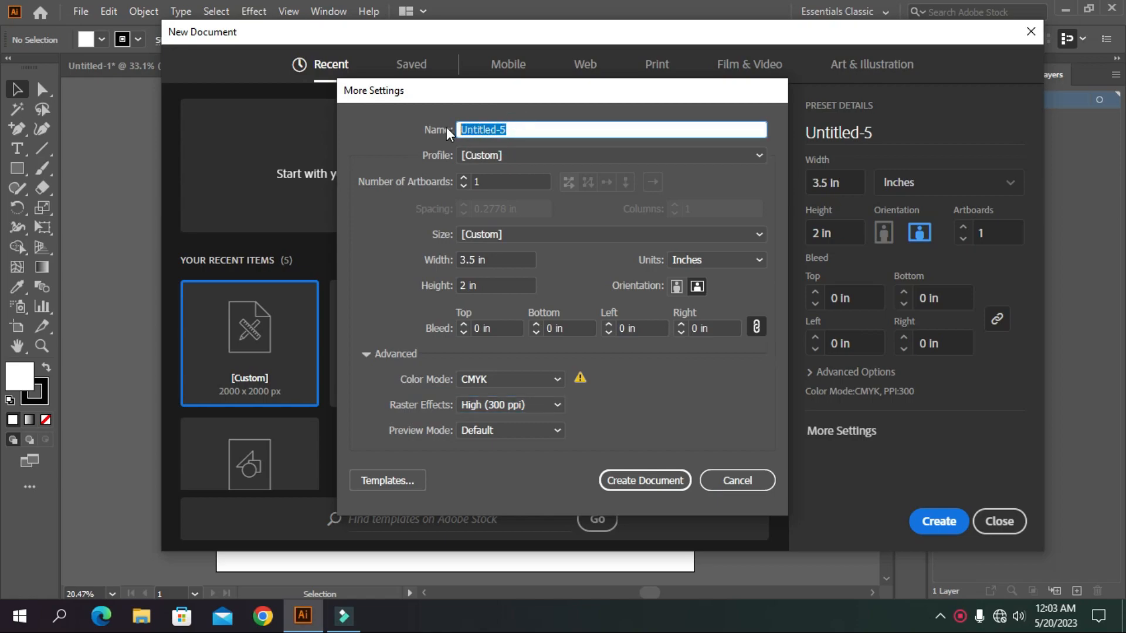
{"action": "type", "text": "f"}
{"action": "left_click", "coordinate": [642, 480]}
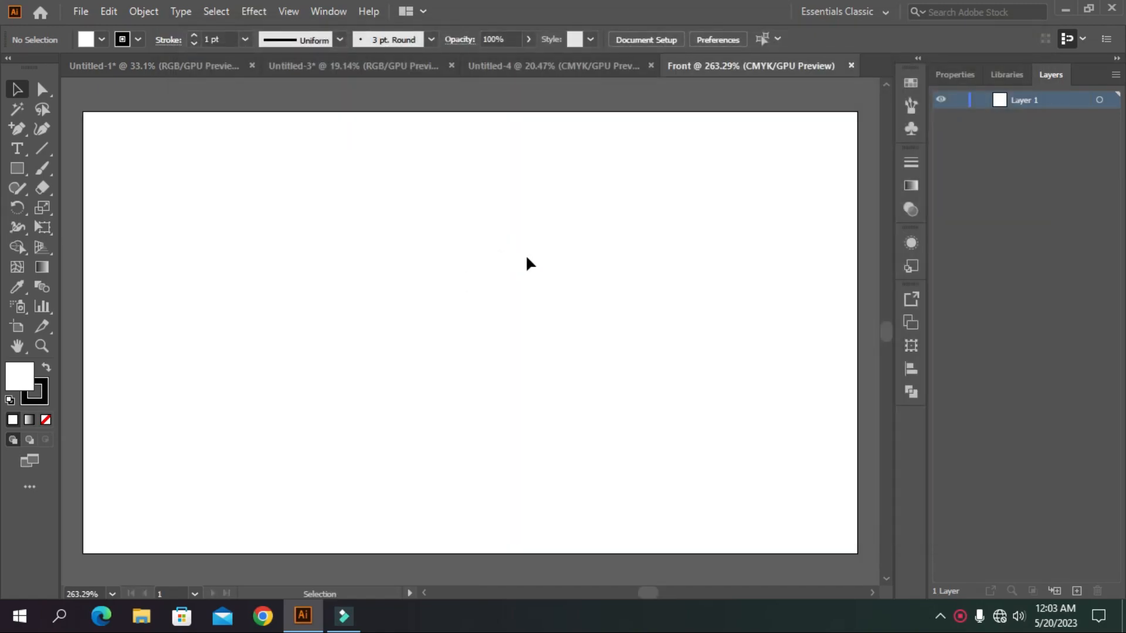
Create a rectangle 3.5 in wide and 2 in high
{"action": "key", "text": "space"}
{"action": "mouse_move", "coordinate": [467, 264]}
{"action": "left_mouse_down"}
{"action": "mouse_move", "coordinate": [453, 258]}
{"action": "mouse_move", "coordinate": [464, 261]}
{"action": "left_mouse_up"}
{"action": "left_click", "coordinate": [17, 168]}
{"action": "left_click", "coordinate": [345, 237]}
{"action": "type", "text": "3.5"}
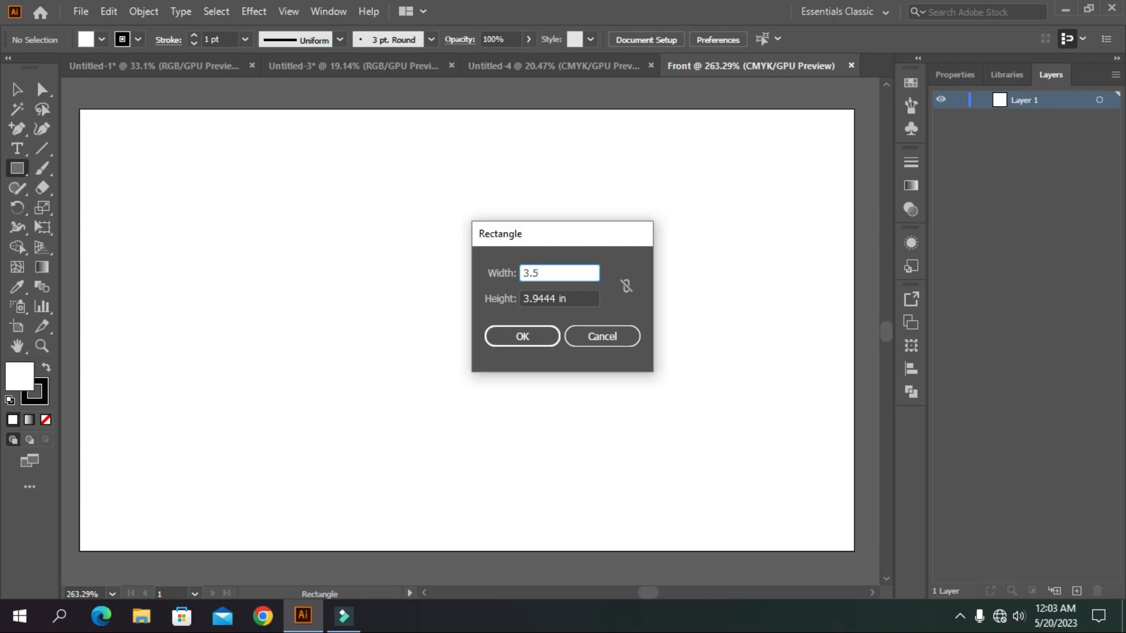
{"action": "key", "text": "Tab"}
{"action": "type", "text": "2"}
{"action": "left_click", "coordinate": [516, 336]}
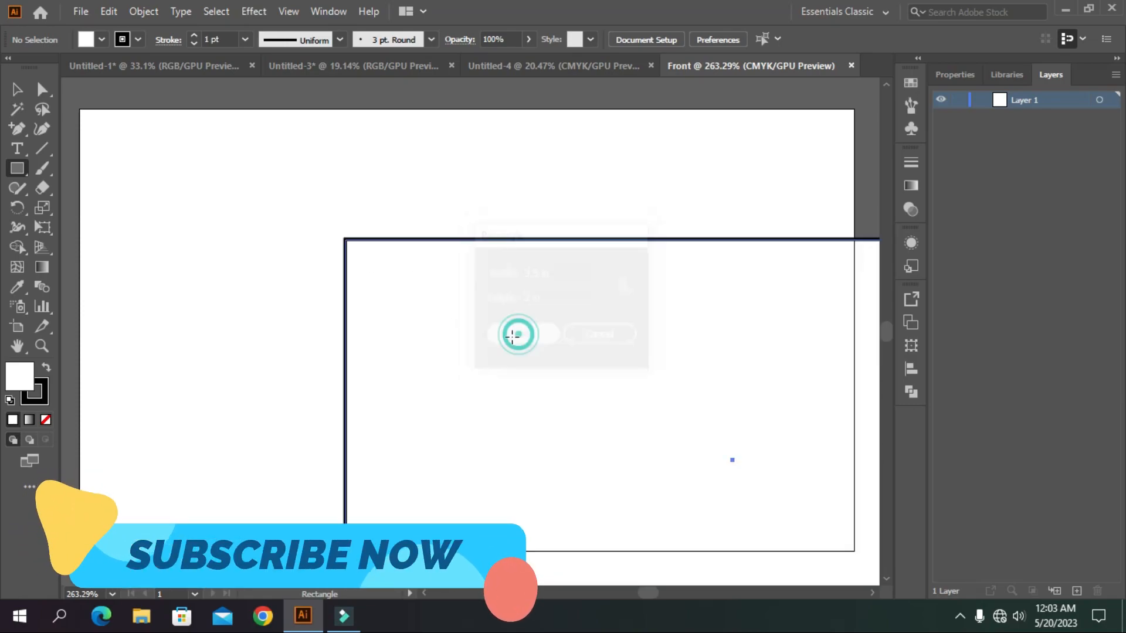
Align the rectangle to the artboard's horizontal and vertical center
{"action": "left_click", "coordinate": [17, 89]}
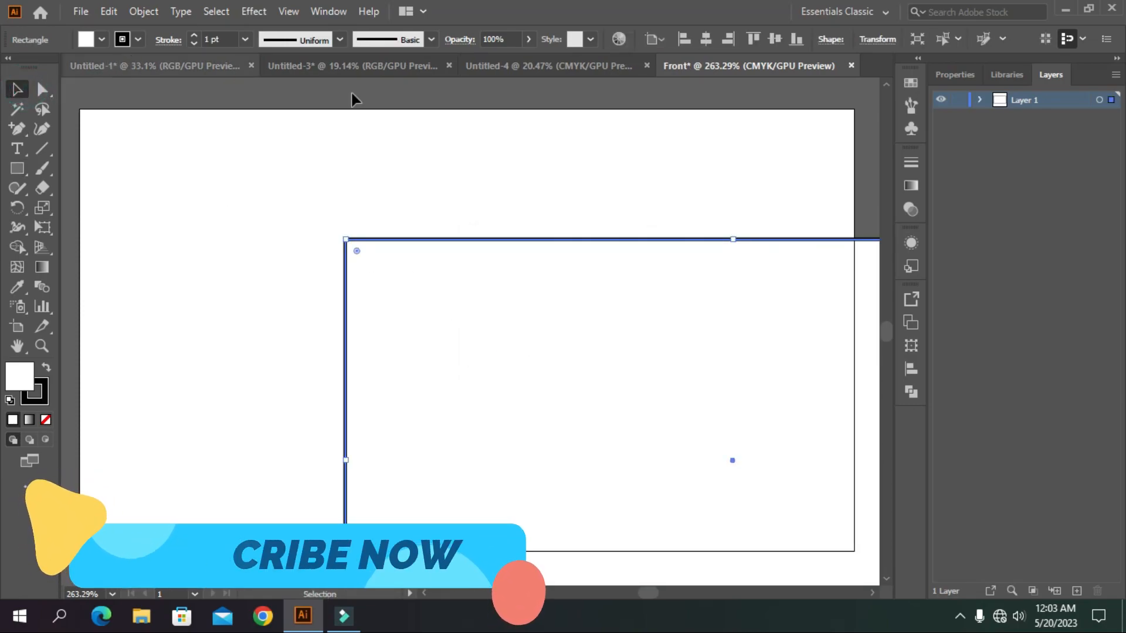
{"action": "left_click", "coordinate": [907, 363]}
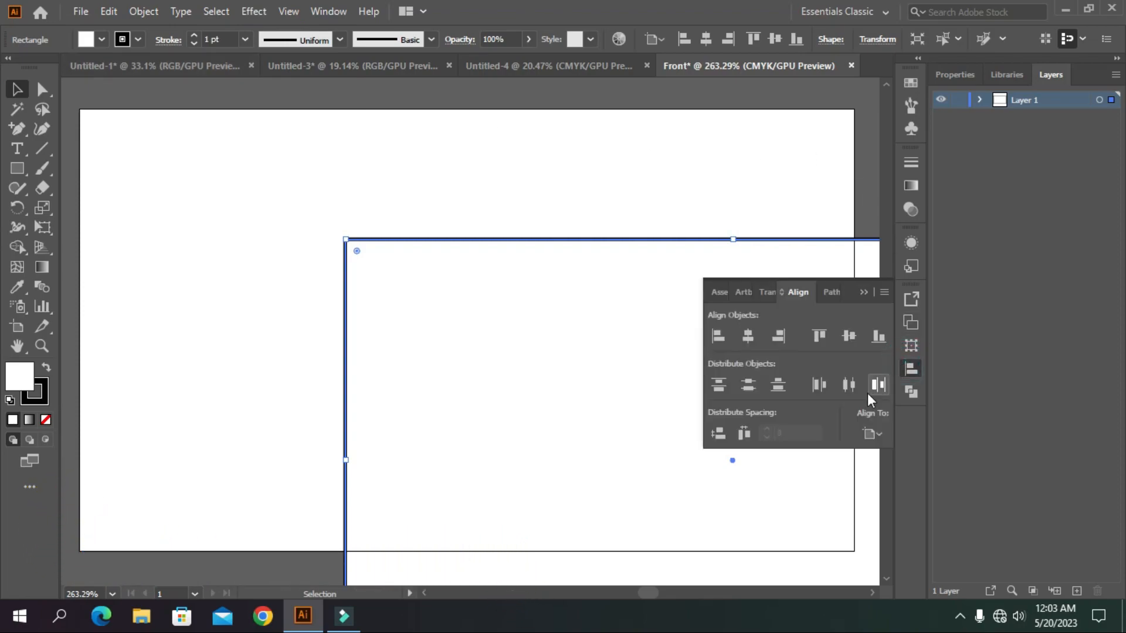
{"action": "left_click", "coordinate": [748, 336]}
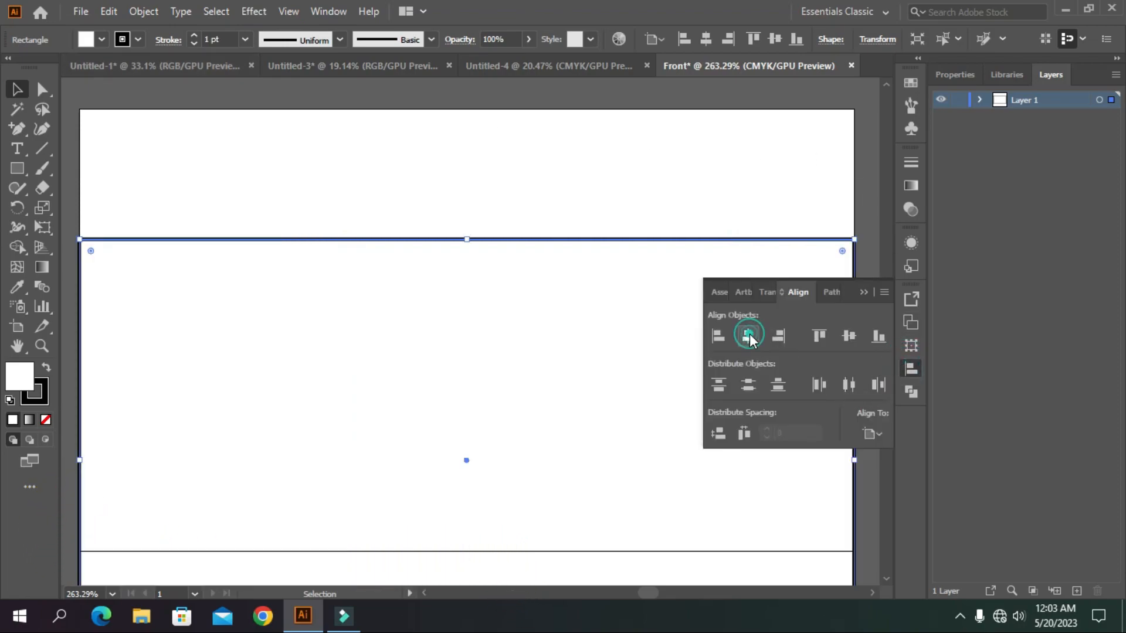
{"action": "left_click", "coordinate": [849, 336]}
{"action": "left_click", "coordinate": [864, 293]}
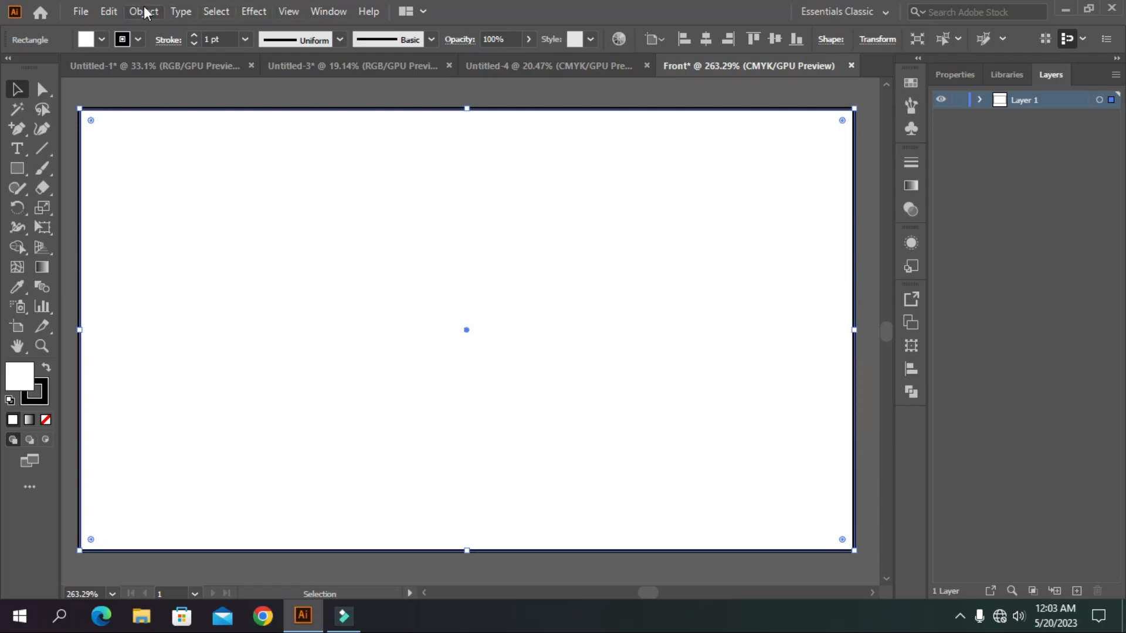
Remove the stroke from the artboard-sized rectangle
{"action": "left_click", "coordinate": [124, 40]}
{"action": "left_click", "coordinate": [12, 70]}
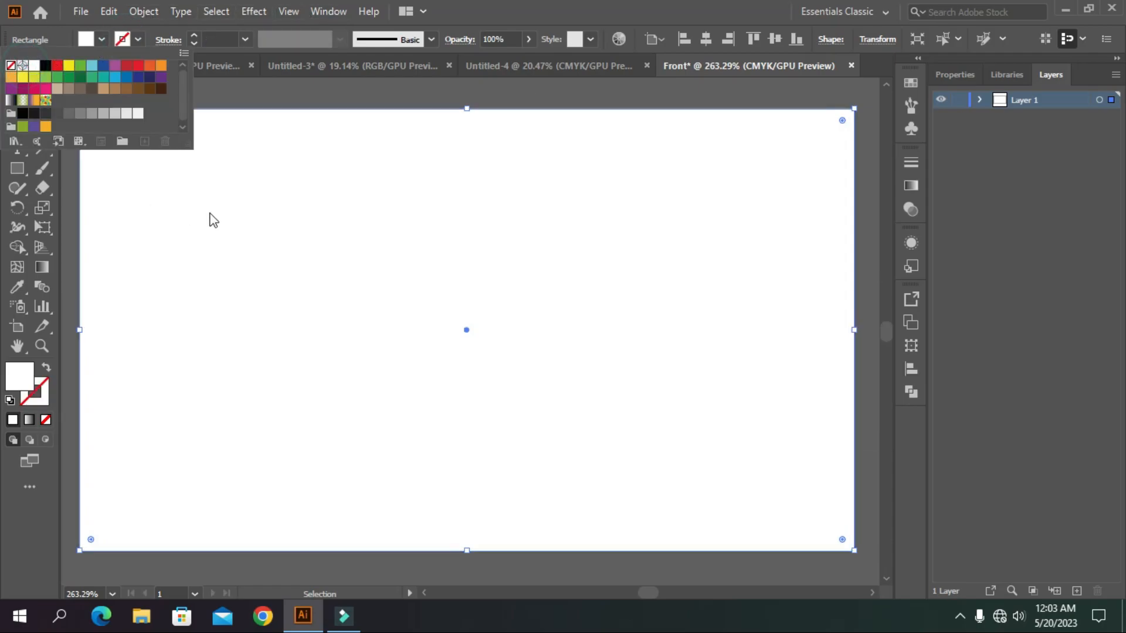
{"action": "left_click", "coordinate": [210, 211]}
Offset the rectangle's path by -.125 in and convert the inner rectangle into a safe-margin guide
{"action": "left_click", "coordinate": [143, 18]}
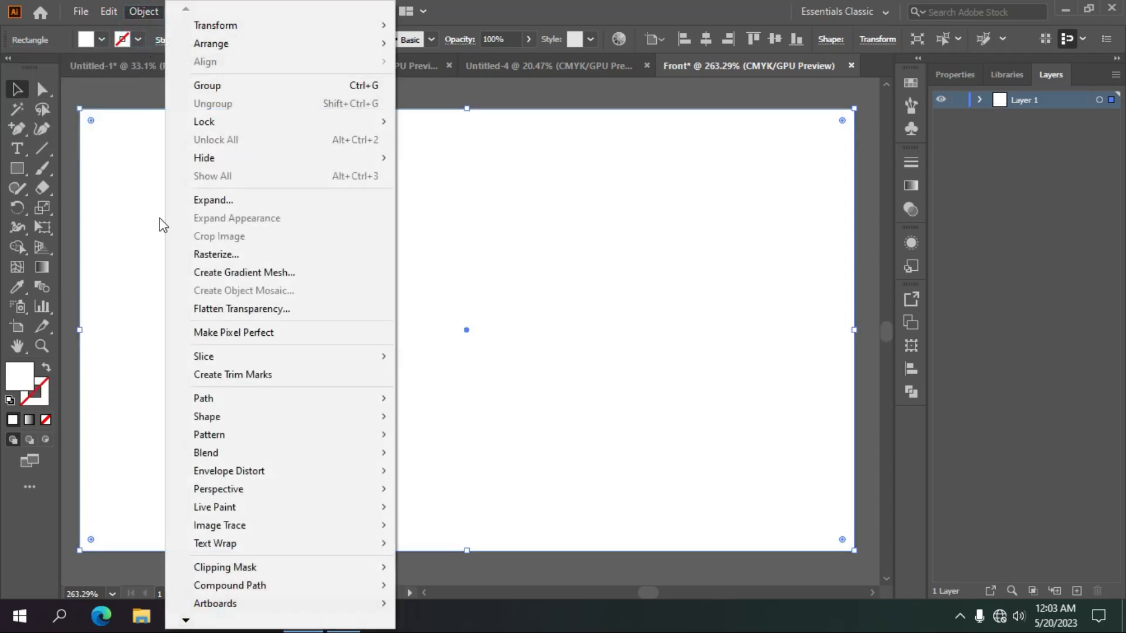
{"action": "mouse_move", "coordinate": [200, 399]}
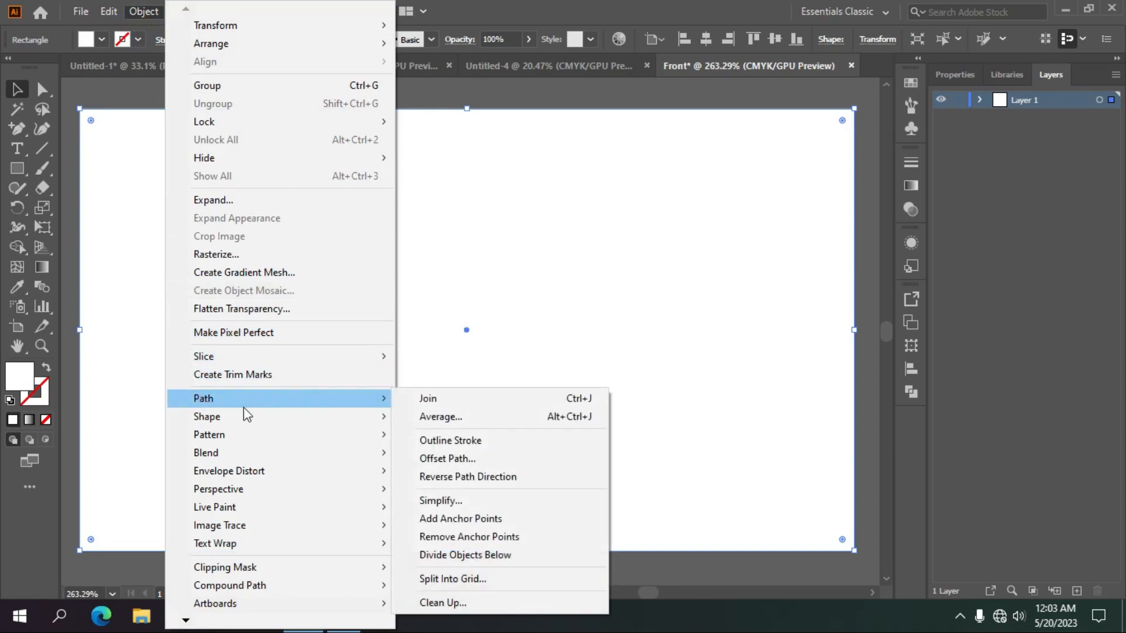
{"action": "left_click", "coordinate": [463, 458]}
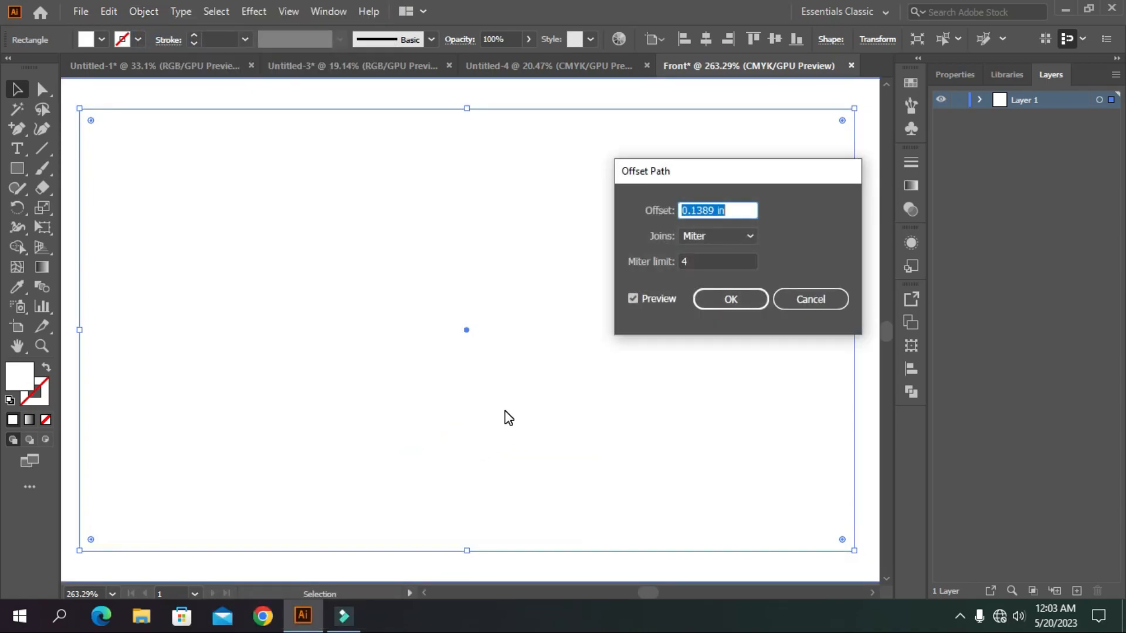
{"action": "type", "text": "-.125"}
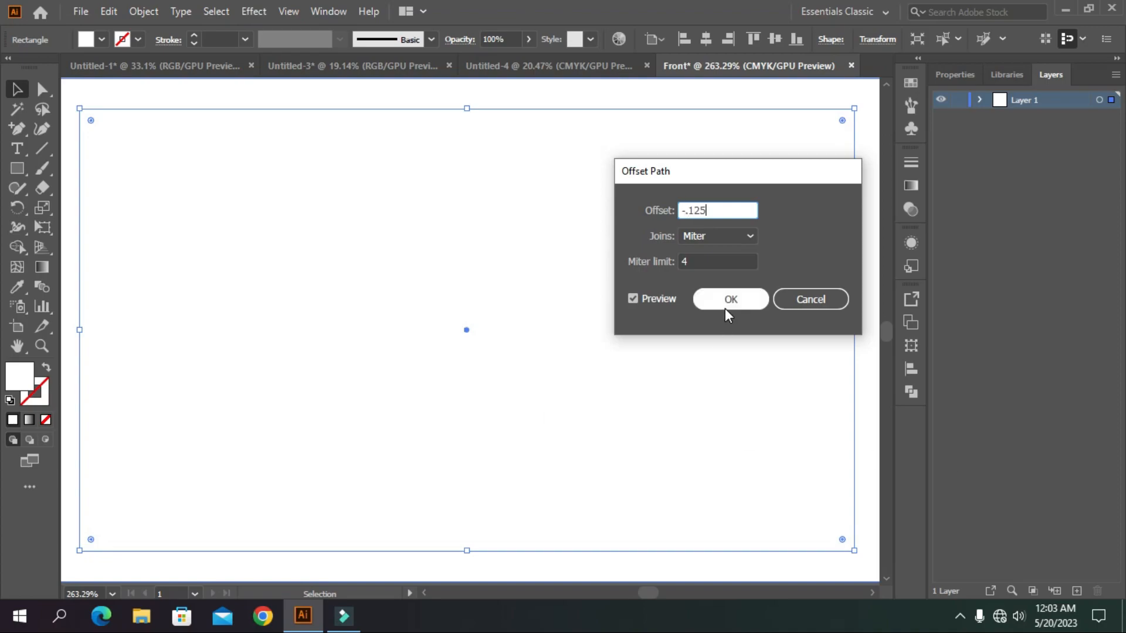
{"action": "left_click", "coordinate": [727, 300]}
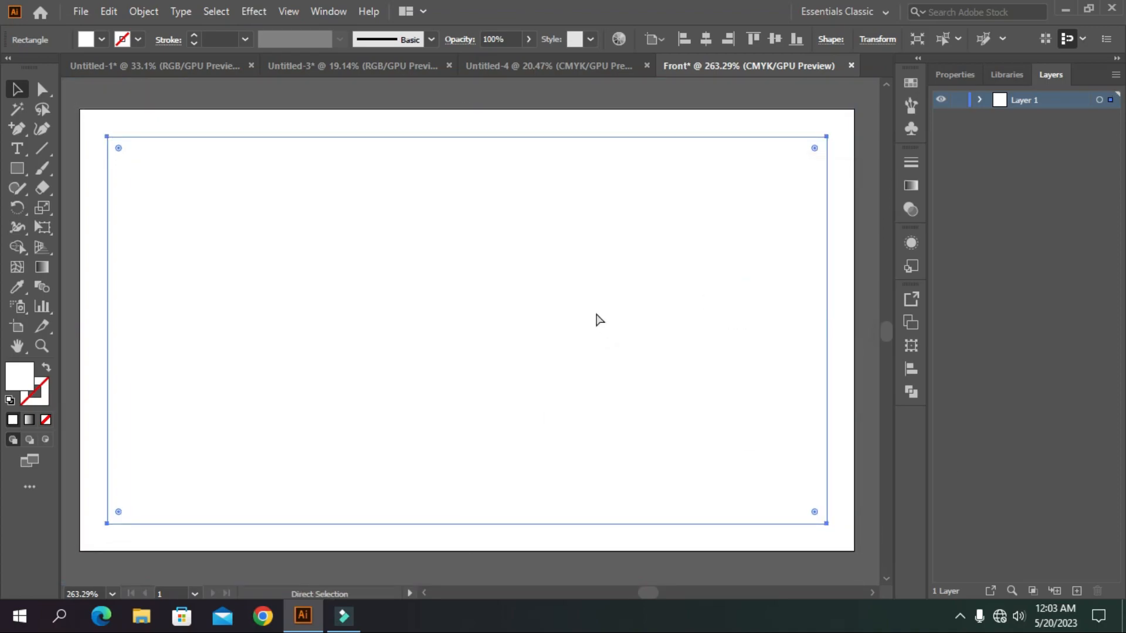
{"action": "key", "text": "ctrl+5"}
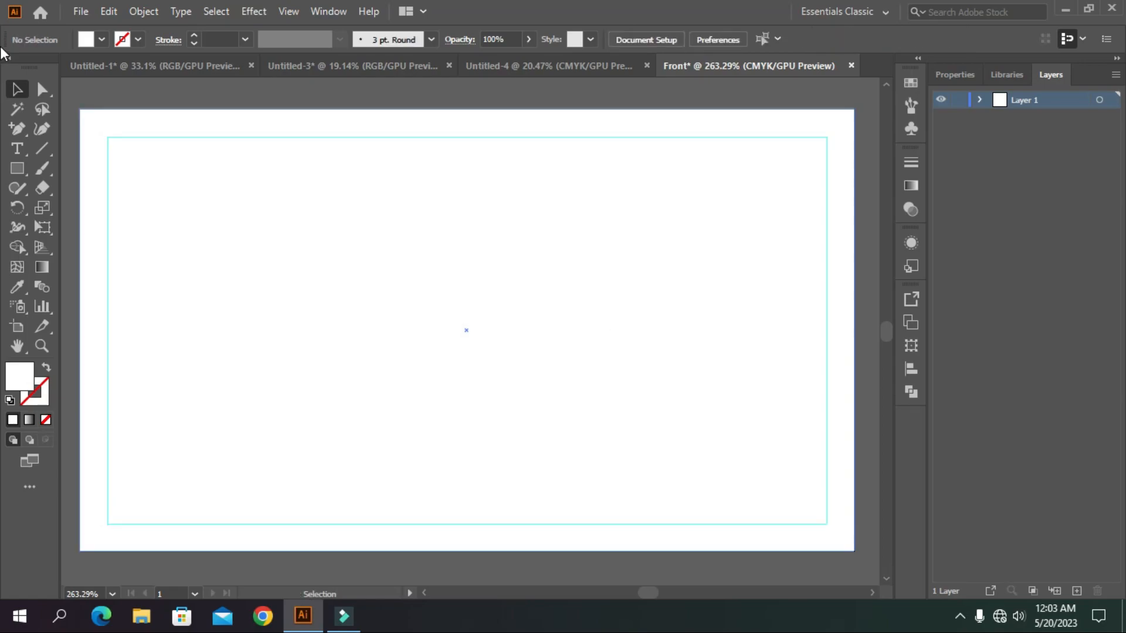
Expand Layer 1 and lock only the full-size background rectangle, leaving the guide rectangle unlocked
{"action": "left_click", "coordinate": [337, 242]}
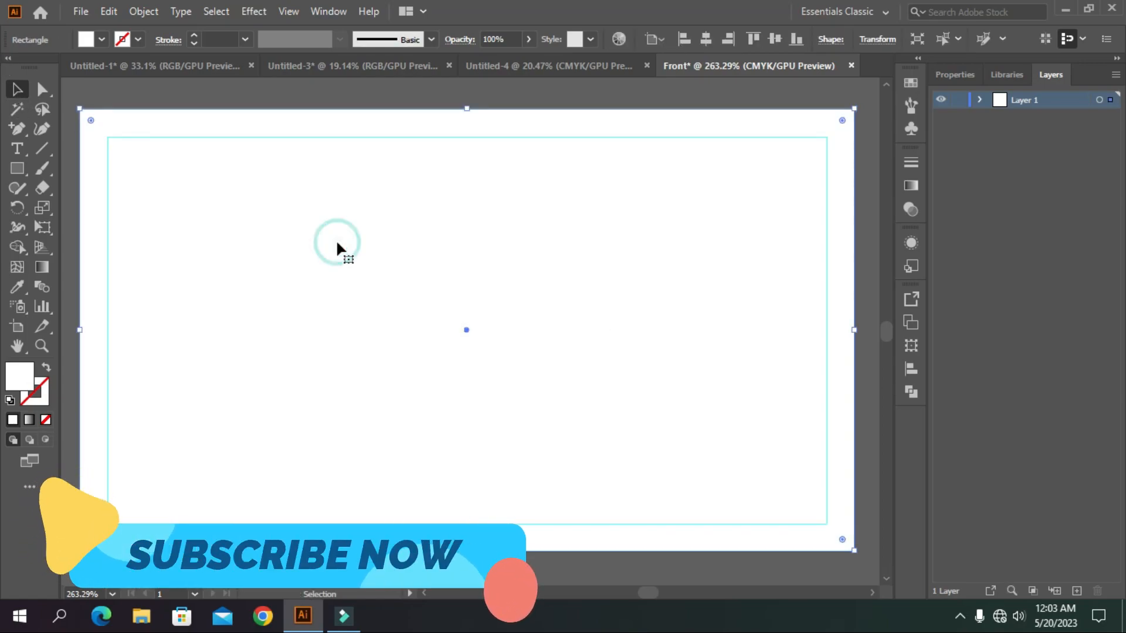
{"action": "left_click", "coordinate": [980, 99]}
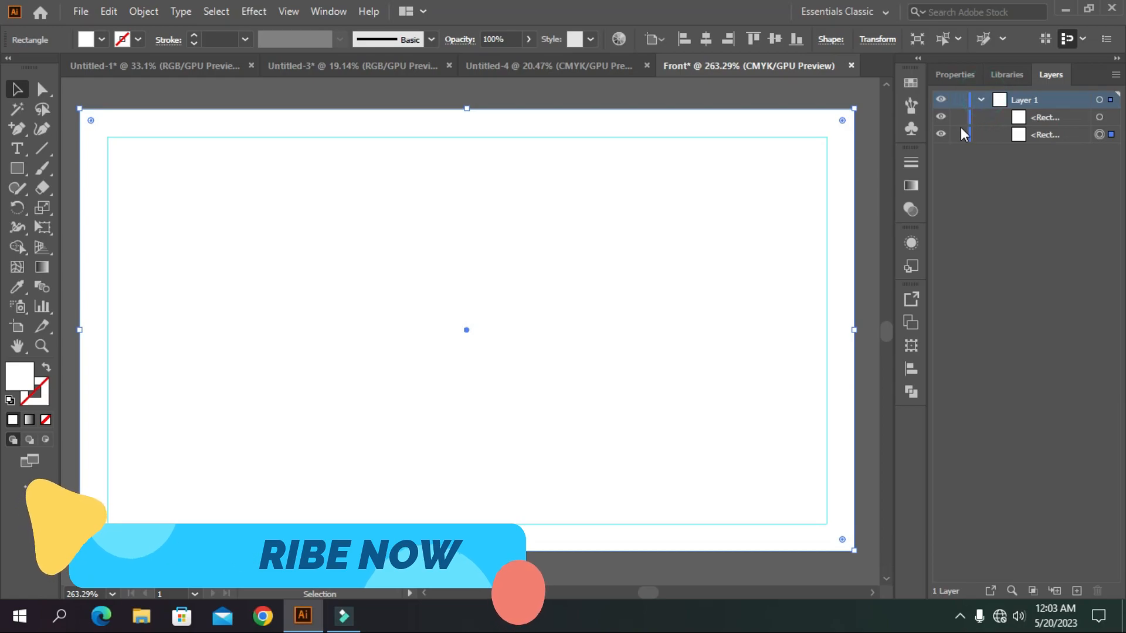
{"action": "double_click", "coordinate": [1035, 118]}
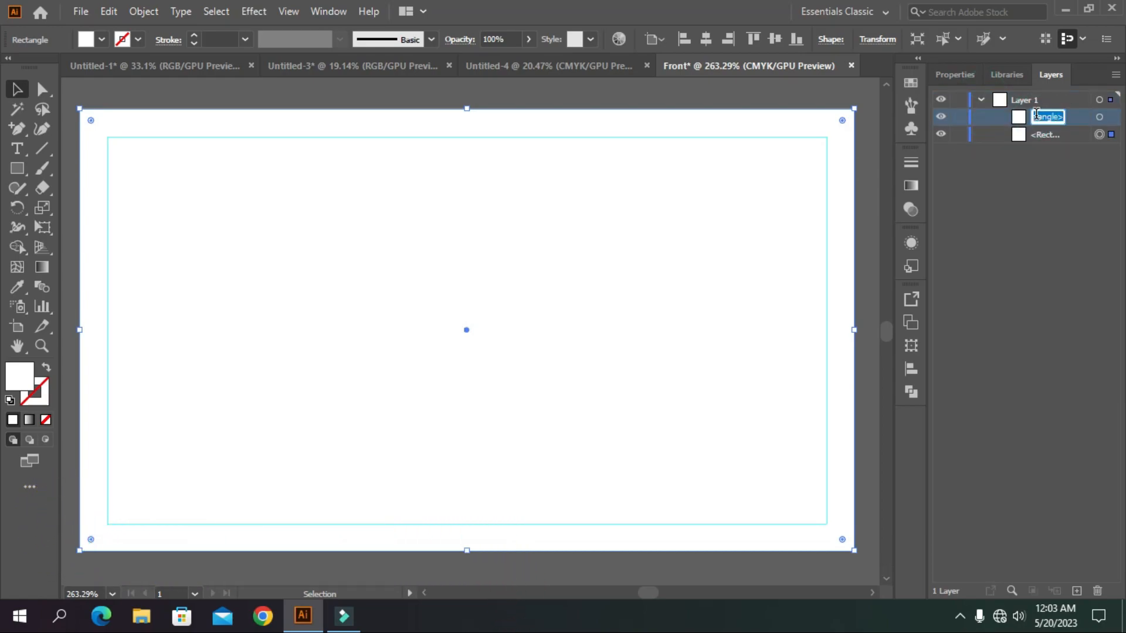
{"action": "left_click", "coordinate": [1068, 189]}
{"action": "left_click", "coordinate": [957, 117]}
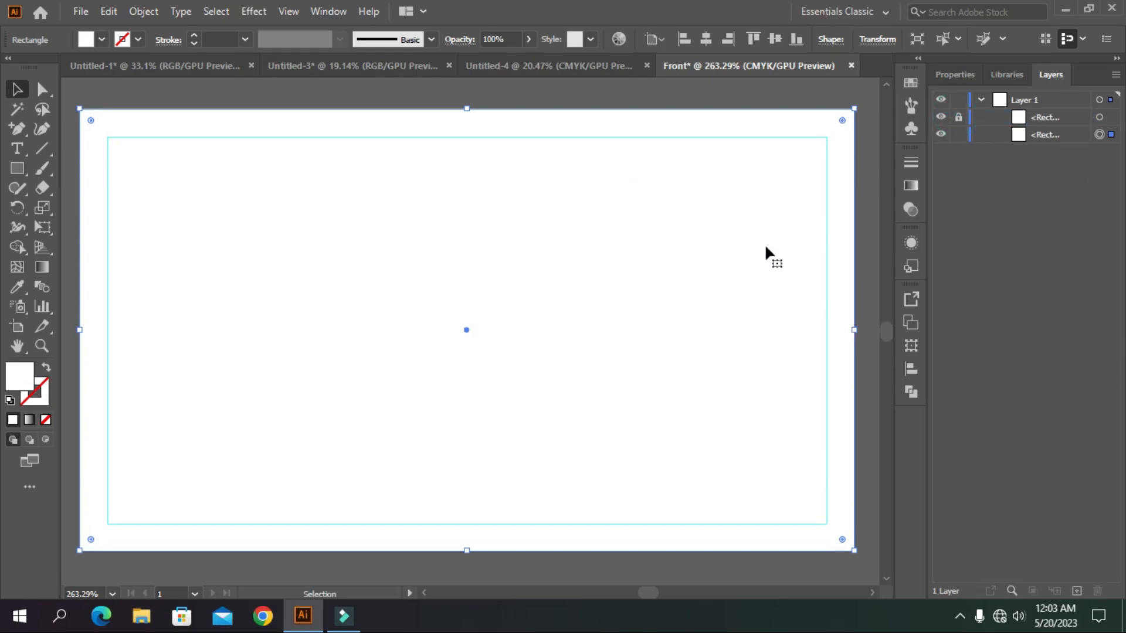
{"action": "left_click", "coordinate": [958, 136]}
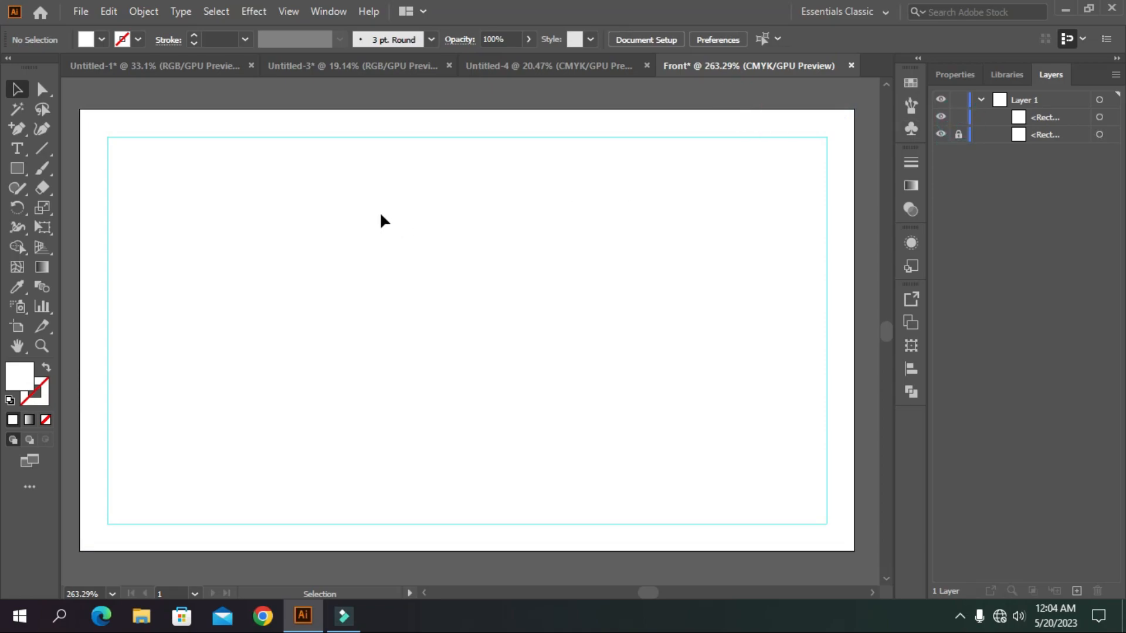
Draw a full-height rectangle over roughly the right two-fifths of the card and fill it with orange
{"action": "left_click", "coordinate": [17, 168]}
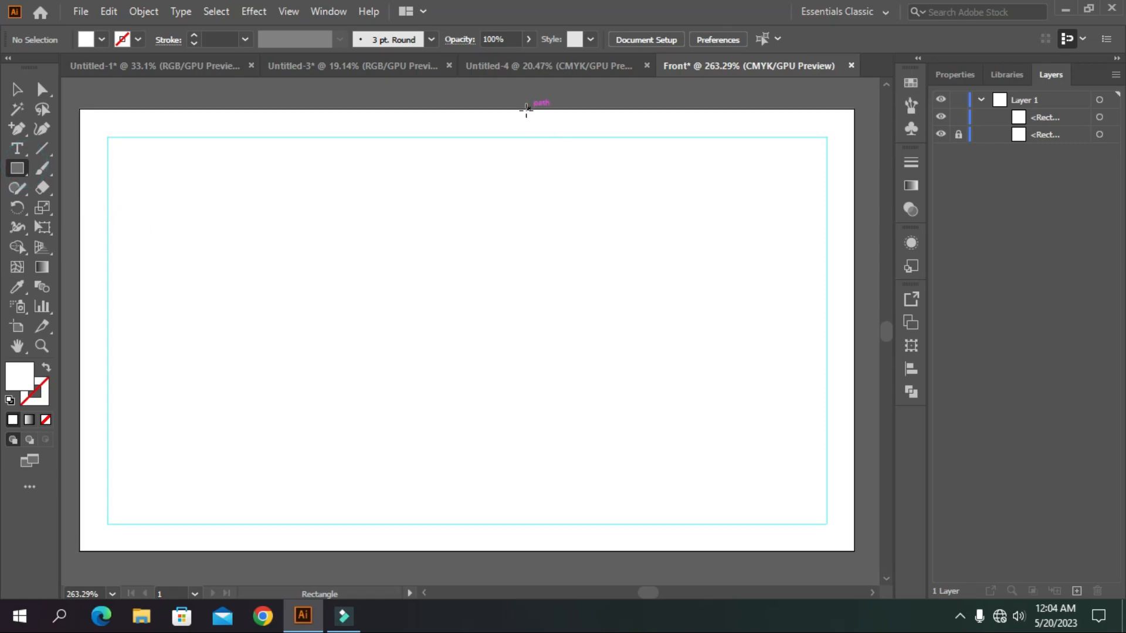
{"action": "left_click_drag", "start_coordinate": [526, 110], "coordinate": [855, 551]}
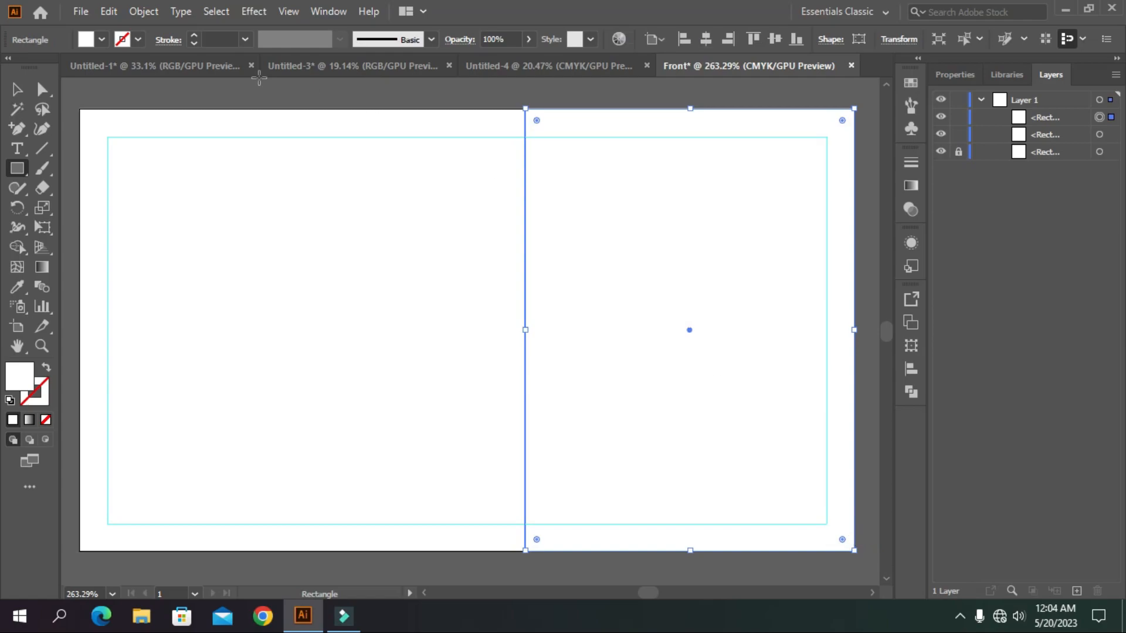
{"action": "left_click", "coordinate": [95, 41]}
{"action": "left_click", "coordinate": [156, 75]}
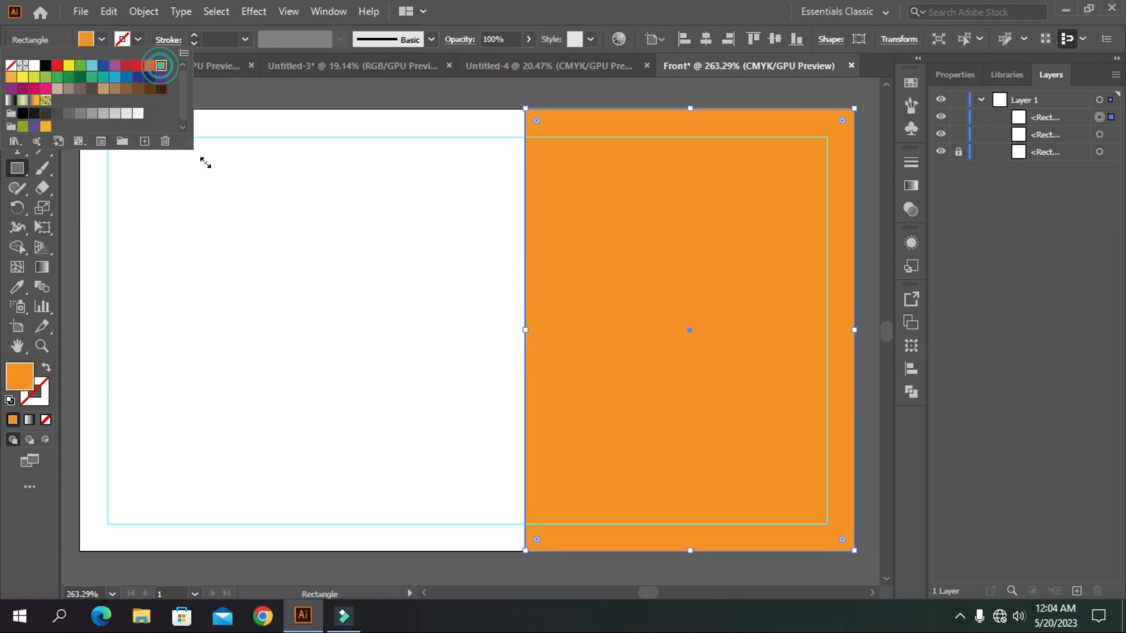
{"action": "left_click", "coordinate": [216, 180]}
{"action": "key", "text": "v"}
{"action": "left_click", "coordinate": [289, 188]}
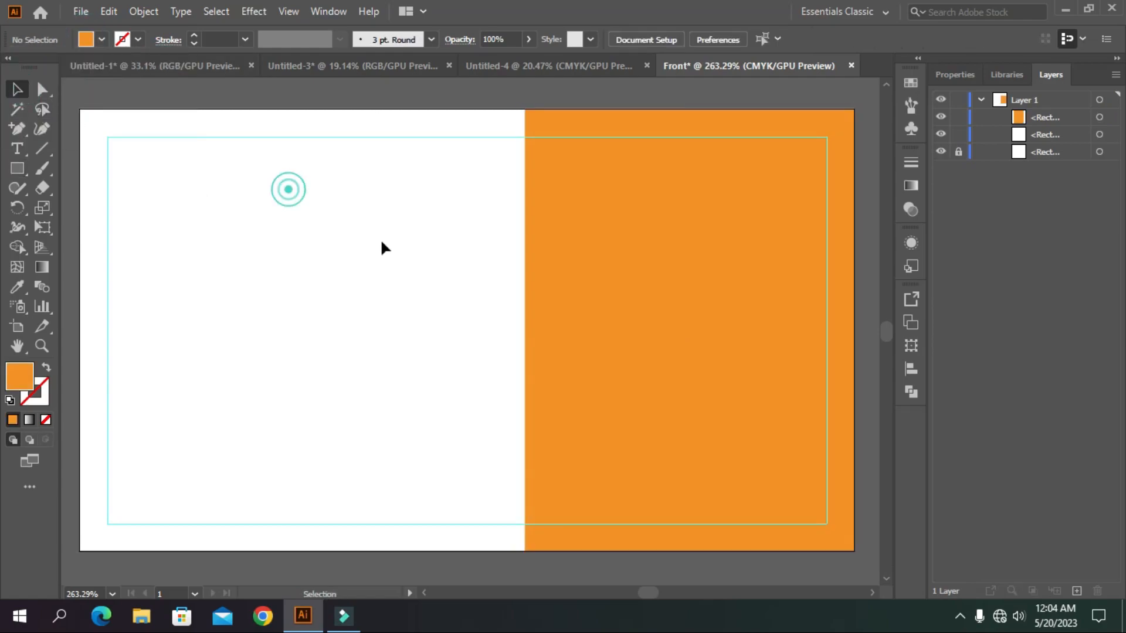
Try a gradient fill on the orange rectangle, and undo it
{"action": "left_click", "coordinate": [617, 289]}
{"action": "left_click", "coordinate": [907, 189]}
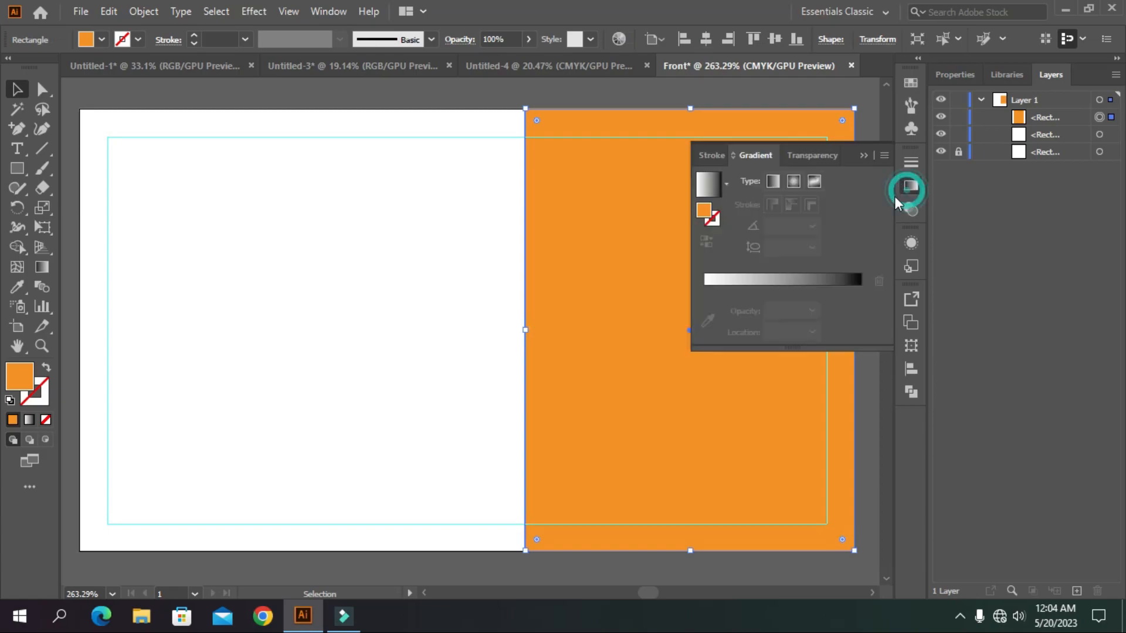
{"action": "left_click", "coordinate": [717, 286]}
{"action": "key", "text": "ctrl+z"}
{"action": "left_click", "coordinate": [863, 154]}
{"action": "left_click", "coordinate": [401, 226]}
{"action": "left_click", "coordinate": [570, 212]}
{"action": "left_click", "coordinate": [390, 206]}
Create an orange hexagon with the Polygon tool on the white part of the card
{"action": "left_click", "coordinate": [16, 169]}
{"action": "left_click_drag", "start_coordinate": [17, 170], "coordinate": [76, 225]}
{"action": "left_click", "coordinate": [256, 231]}
{"action": "left_click", "coordinate": [519, 343]}
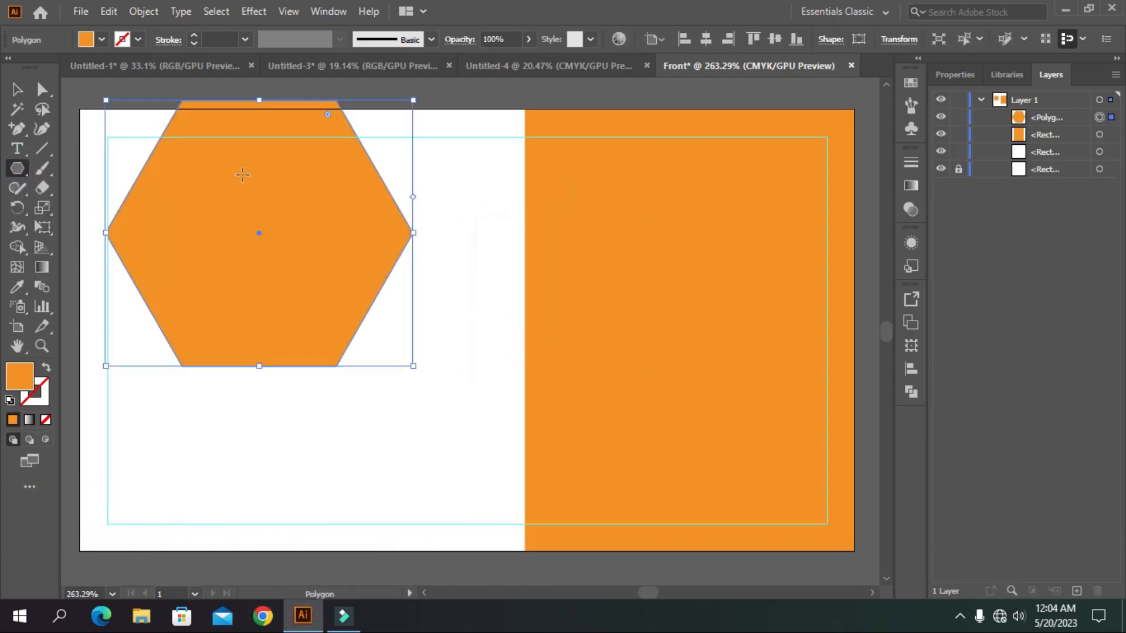
{"action": "left_click", "coordinate": [17, 89]}
{"action": "left_click", "coordinate": [238, 187]}
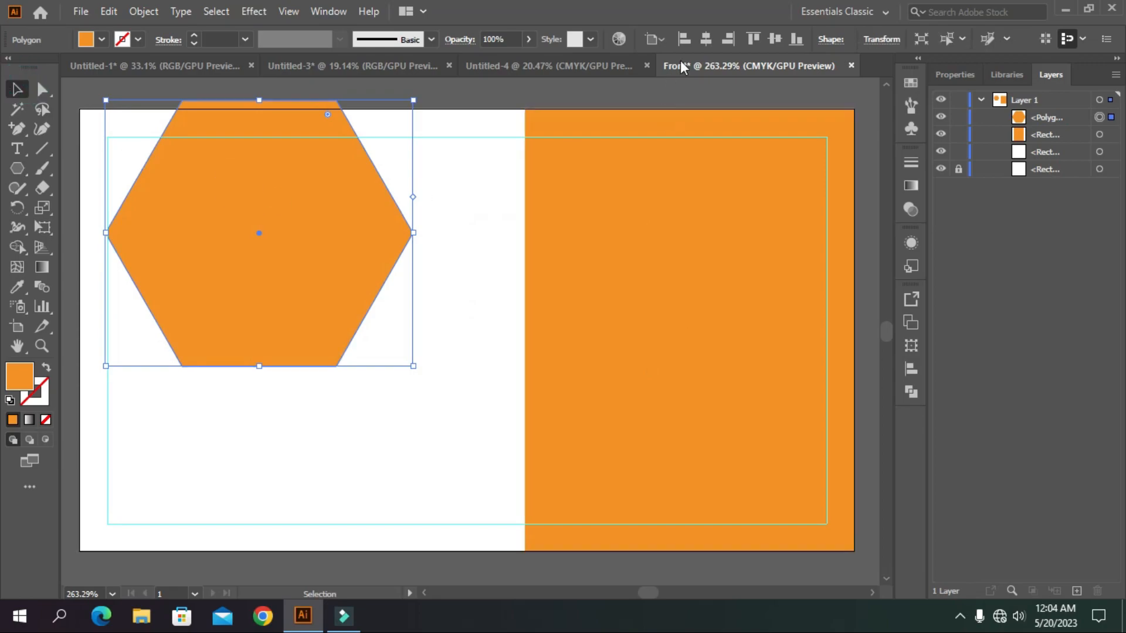
Center the hexagon vertically on the artboard, enlarge it proportionally and place it across the orange rectangle's left edge
{"action": "left_click", "coordinate": [773, 39]}
{"action": "left_click_drag", "start_coordinate": [308, 295], "coordinate": [543, 304]}
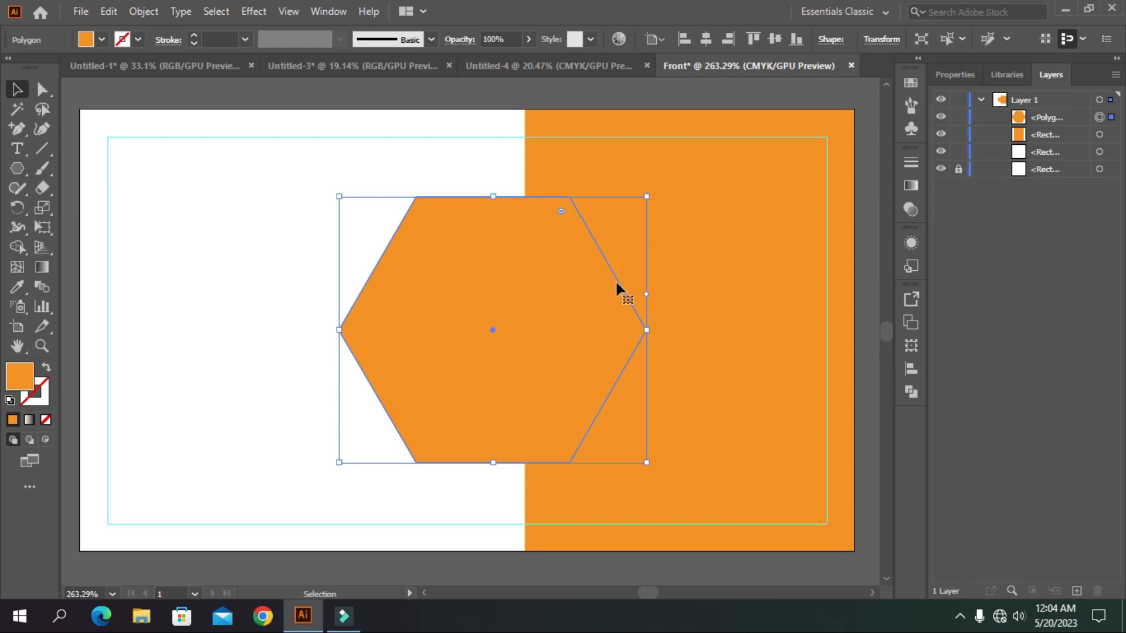
{"action": "left_click_drag", "start_coordinate": [647, 197], "coordinate": [681, 168]}
{"action": "left_click_drag", "start_coordinate": [544, 284], "coordinate": [665, 286]}
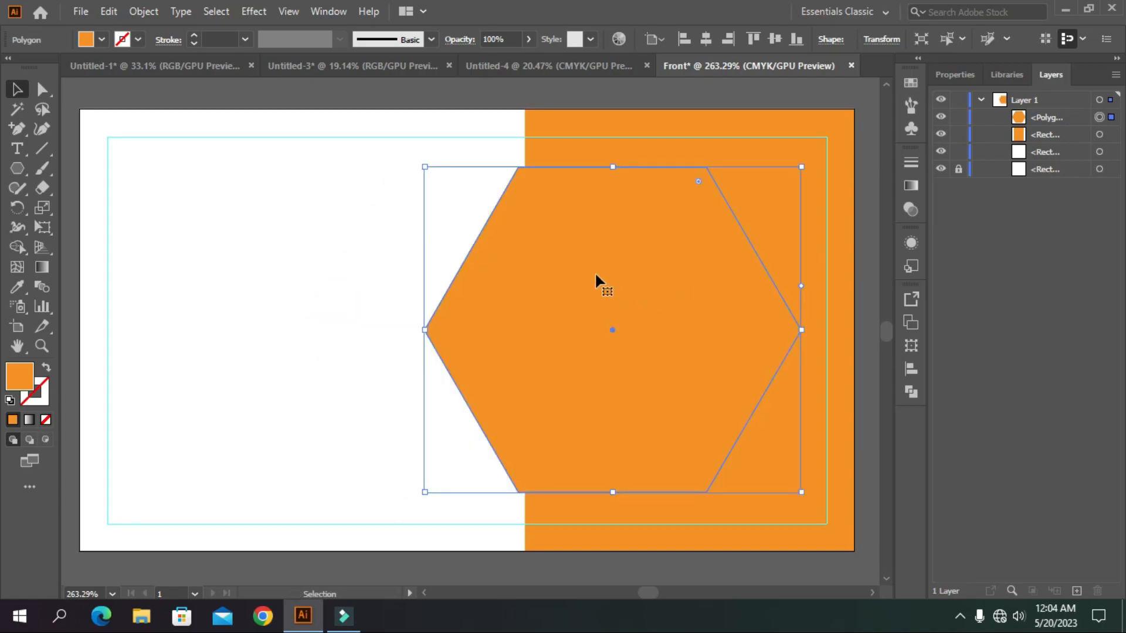
Narrow the orange rectangle slightly by moving its left edge inward
{"action": "left_click", "coordinate": [633, 147]}
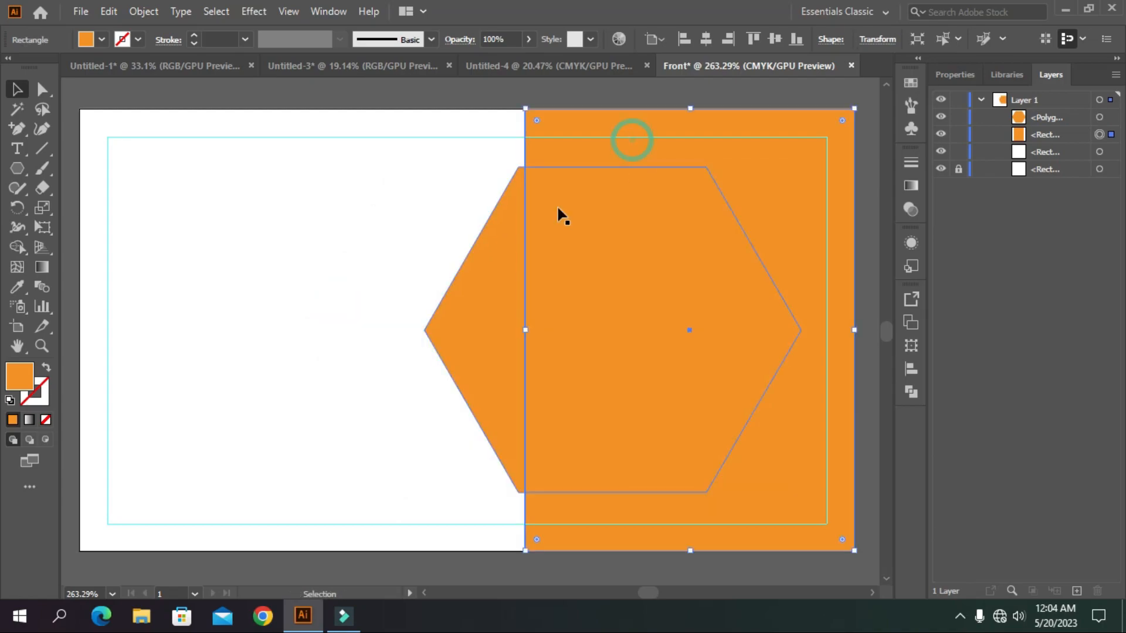
{"action": "left_click_drag", "start_coordinate": [525, 330], "coordinate": [549, 327]}
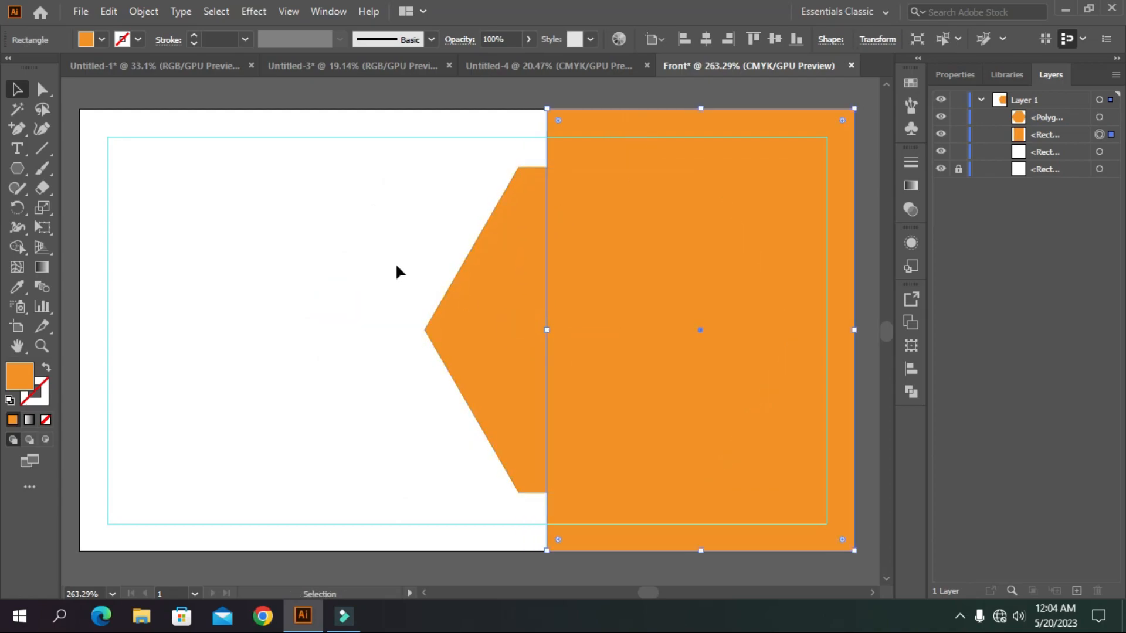
Enlarge the hexagon proportionally to almost fill the safe-margin height near the right guide, and center it vertically on the artboard
{"action": "left_click", "coordinate": [394, 261]}
{"action": "left_click", "coordinate": [637, 323]}
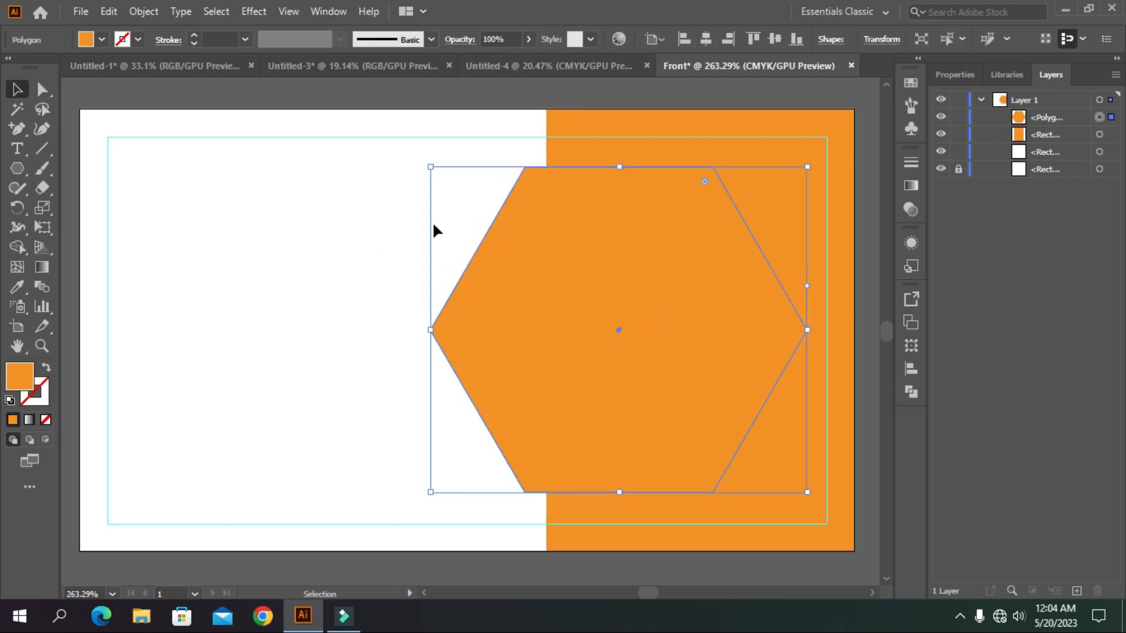
{"action": "left_click_drag", "start_coordinate": [807, 167], "coordinate": [827, 142]}
{"action": "left_click_drag", "start_coordinate": [708, 272], "coordinate": [696, 275]}
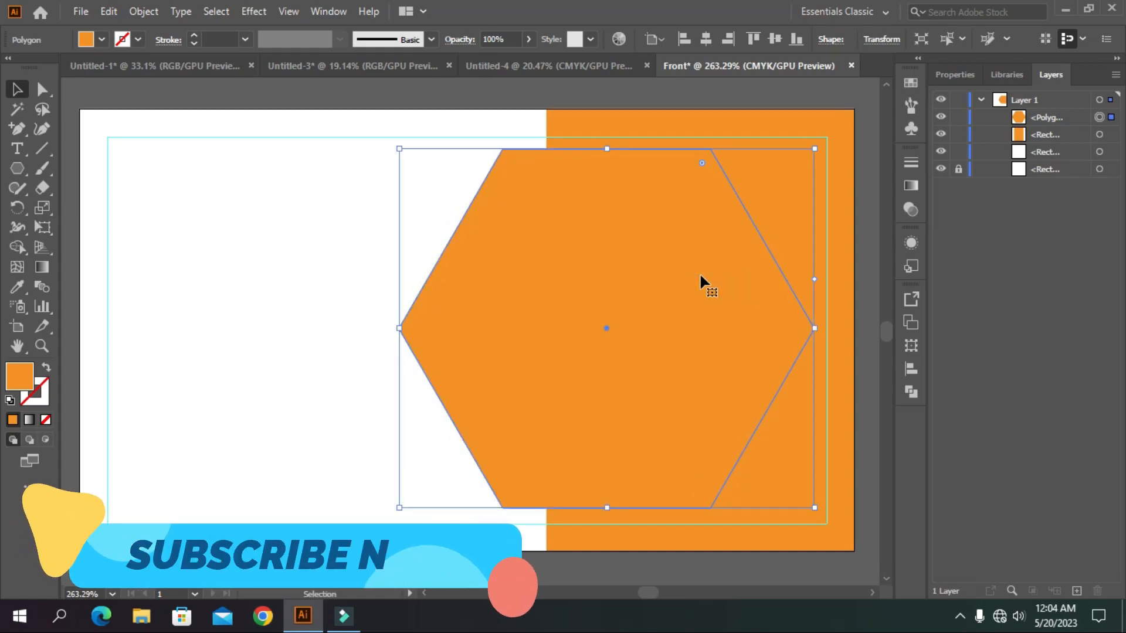
{"action": "mouse_move", "coordinate": [820, 144]}
{"action": "left_mouse_down"}
{"action": "mouse_move", "coordinate": [829, 133]}
{"action": "mouse_move", "coordinate": [819, 147]}
{"action": "left_mouse_up"}
{"action": "left_click", "coordinate": [708, 43]}
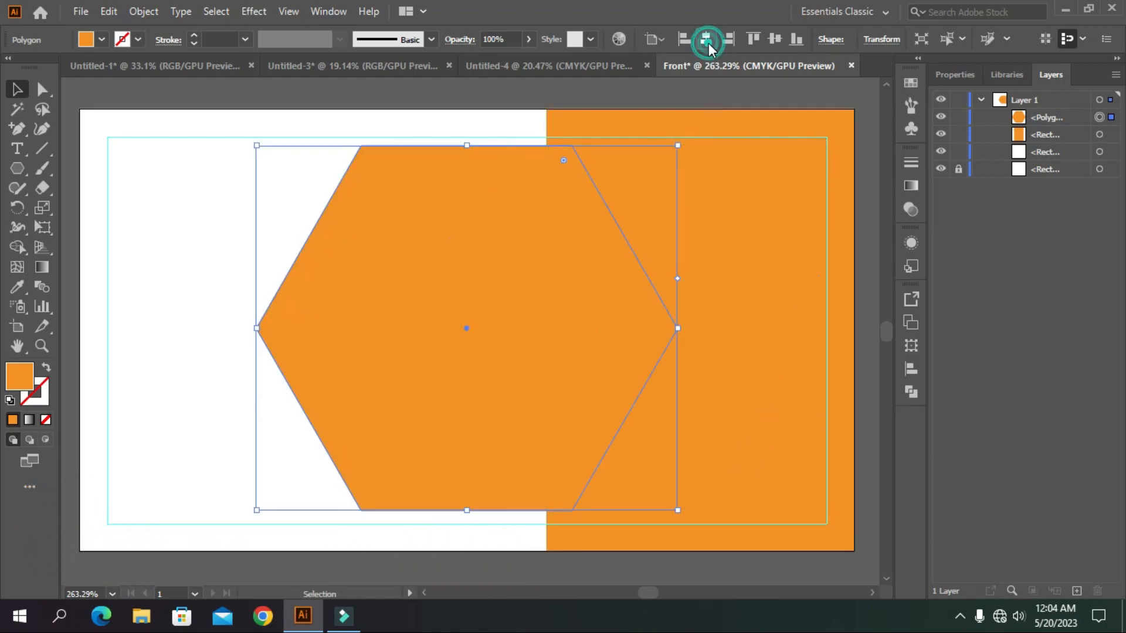
{"action": "key", "text": "ctrl+z"}
{"action": "left_click", "coordinate": [766, 40]}
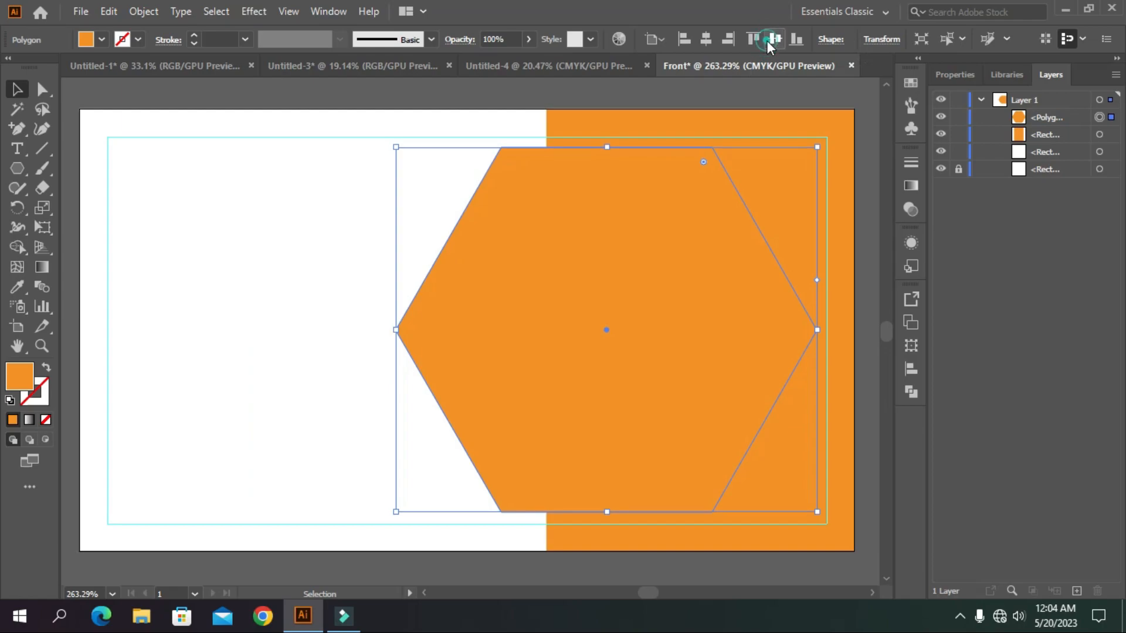
Subtract the hexagon from the orange rectangle behind it with the Pathfinder's Minus Front
{"action": "left_click", "coordinate": [334, 183]}
{"action": "left_click_drag", "start_coordinate": [576, 315], "coordinate": [791, 404]}
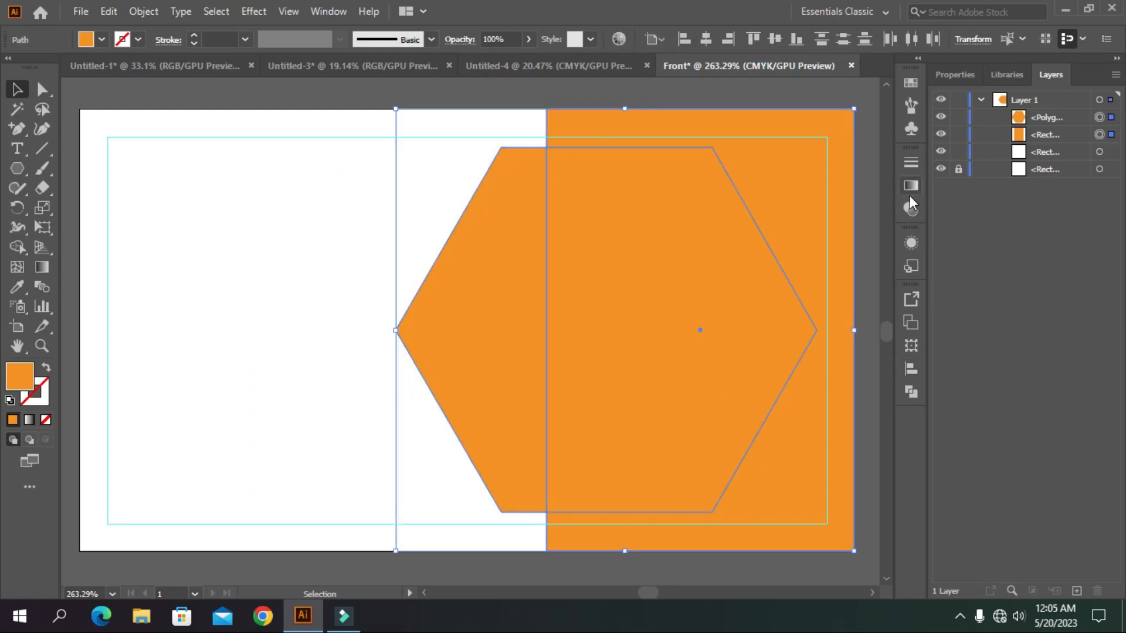
{"action": "left_click", "coordinate": [910, 387]}
{"action": "left_click", "coordinate": [740, 327]}
{"action": "left_click", "coordinate": [865, 292]}
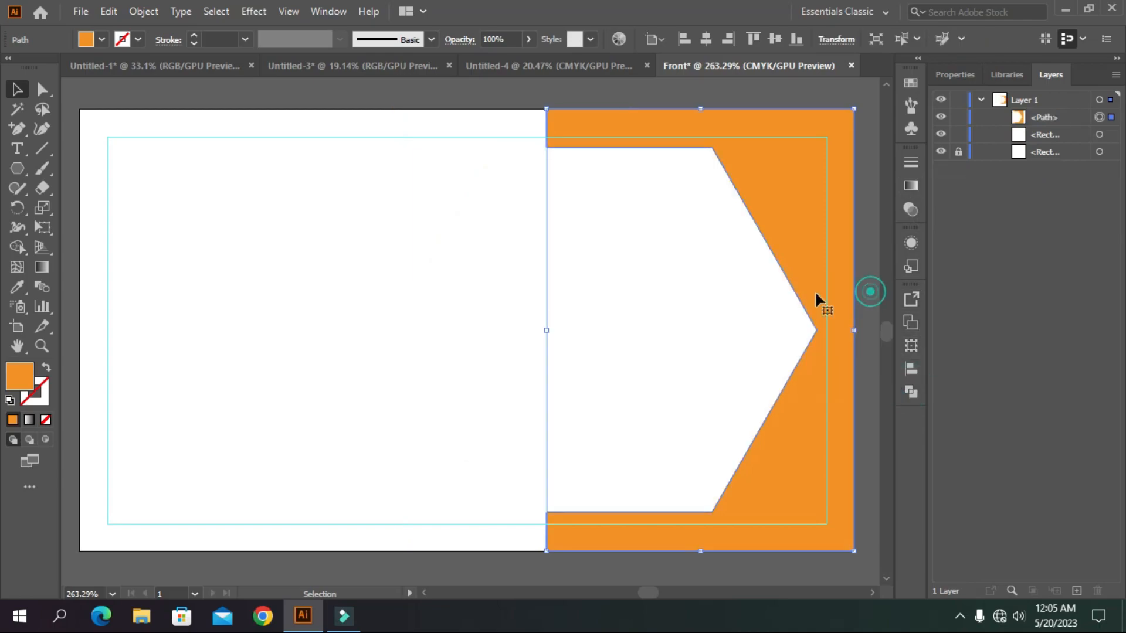
Move the two inner left corner points of the cut-out orange shape slightly inward to slant both arm ends
{"action": "left_click", "coordinate": [460, 293]}
{"action": "key", "text": "a"}
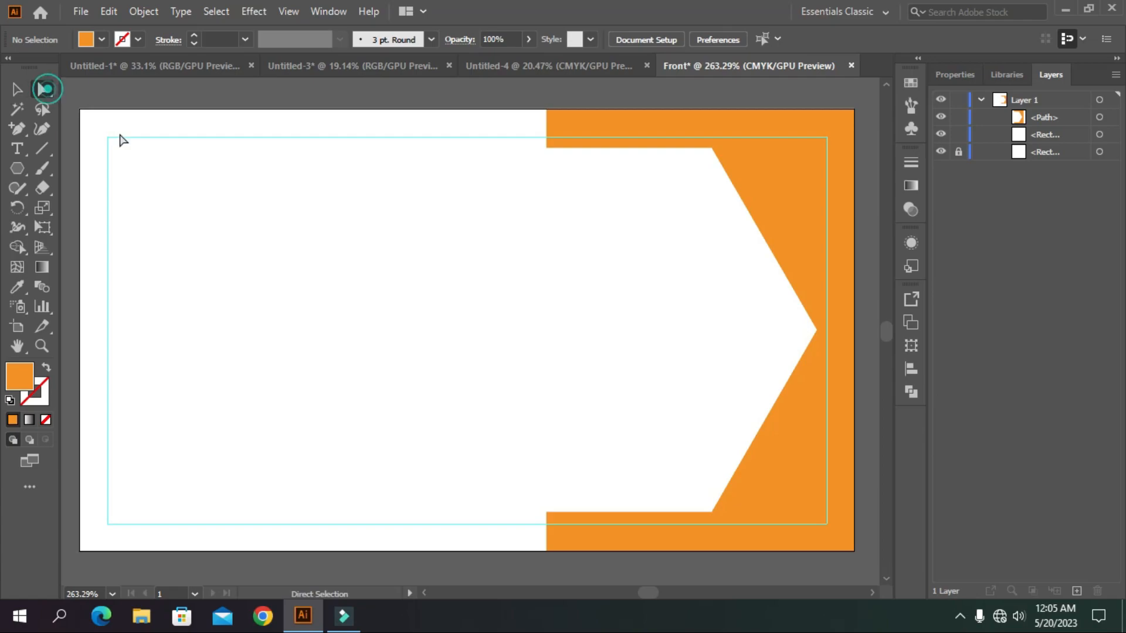
{"action": "left_click", "coordinate": [547, 147]}
{"action": "left_click_drag", "start_coordinate": [546, 512], "coordinate": [564, 512]}
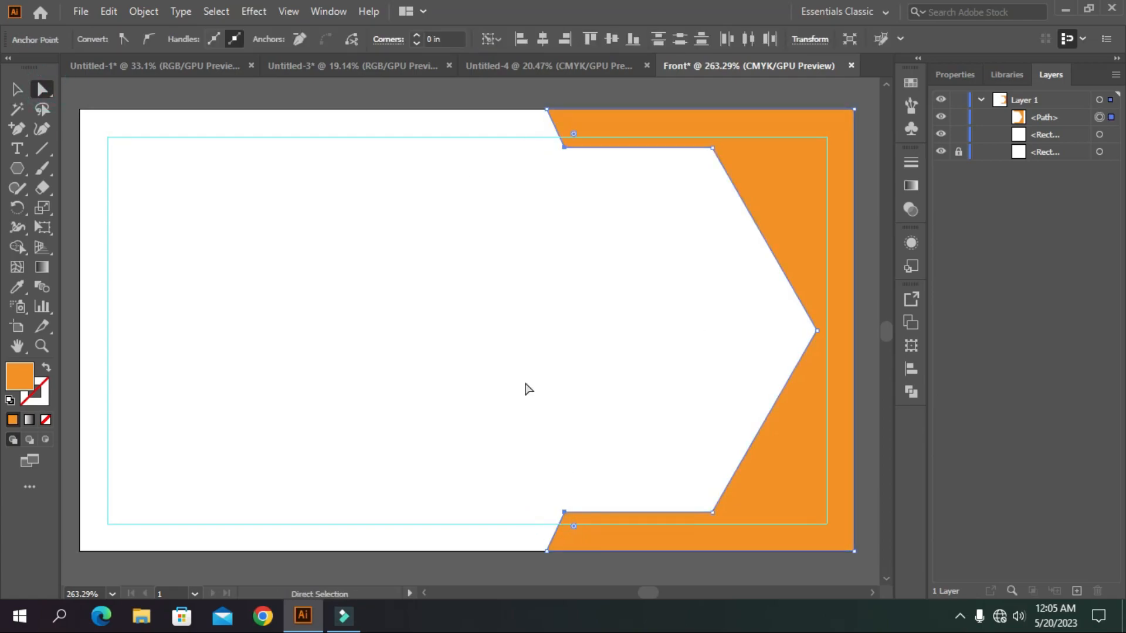
{"action": "left_click", "coordinate": [524, 382]}
{"action": "left_click", "coordinate": [17, 89]}
Fill the cut-out shape with a linear gradient running from orange to red-orange
{"action": "left_click", "coordinate": [324, 261]}
{"action": "left_click", "coordinate": [780, 235]}
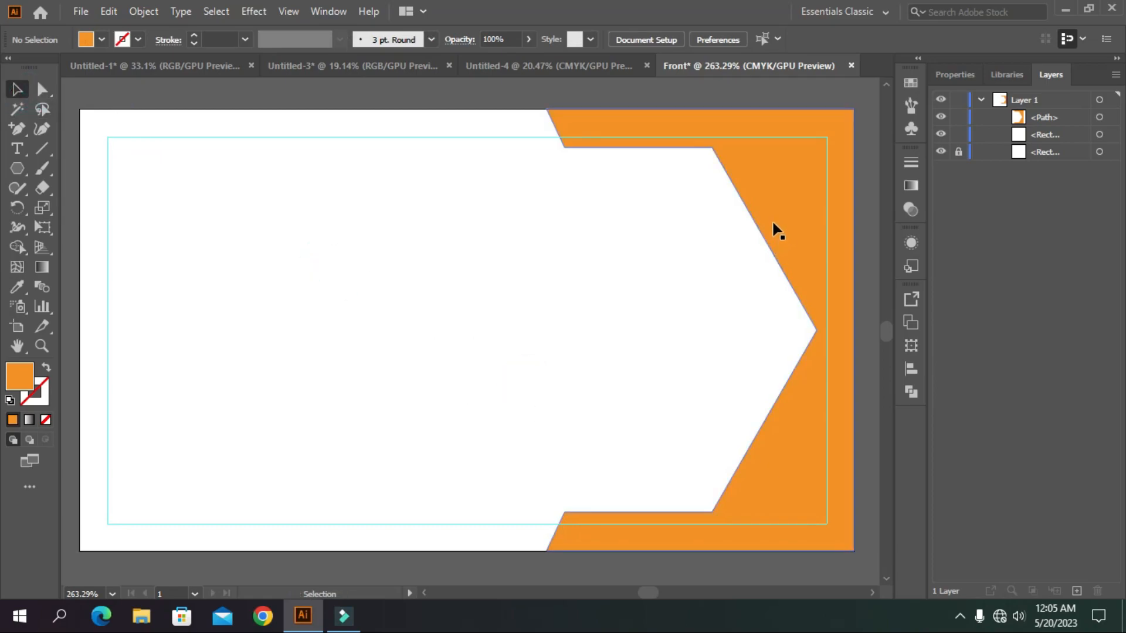
{"action": "left_click", "coordinate": [780, 227]}
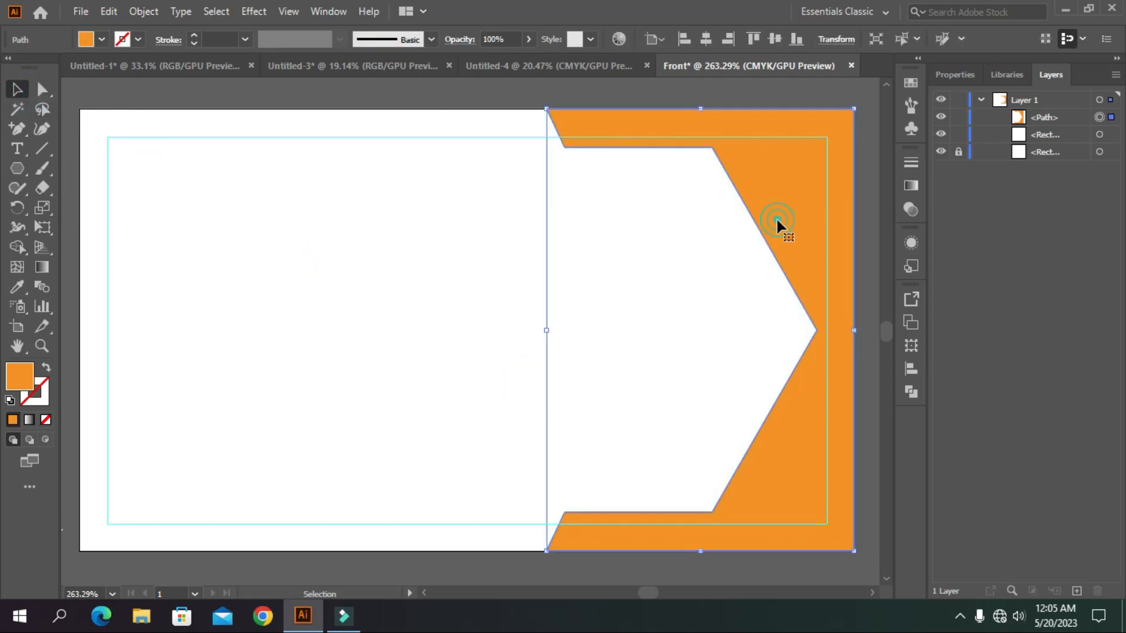
{"action": "left_click", "coordinate": [909, 187]}
{"action": "left_click", "coordinate": [709, 288]}
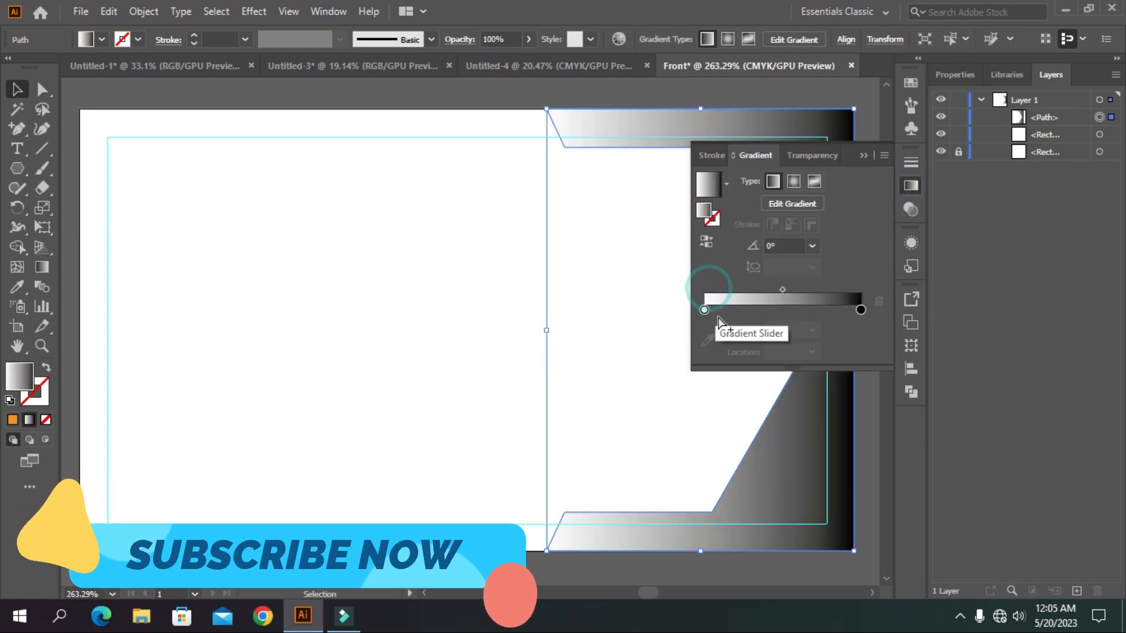
{"action": "left_click", "coordinate": [709, 341]}
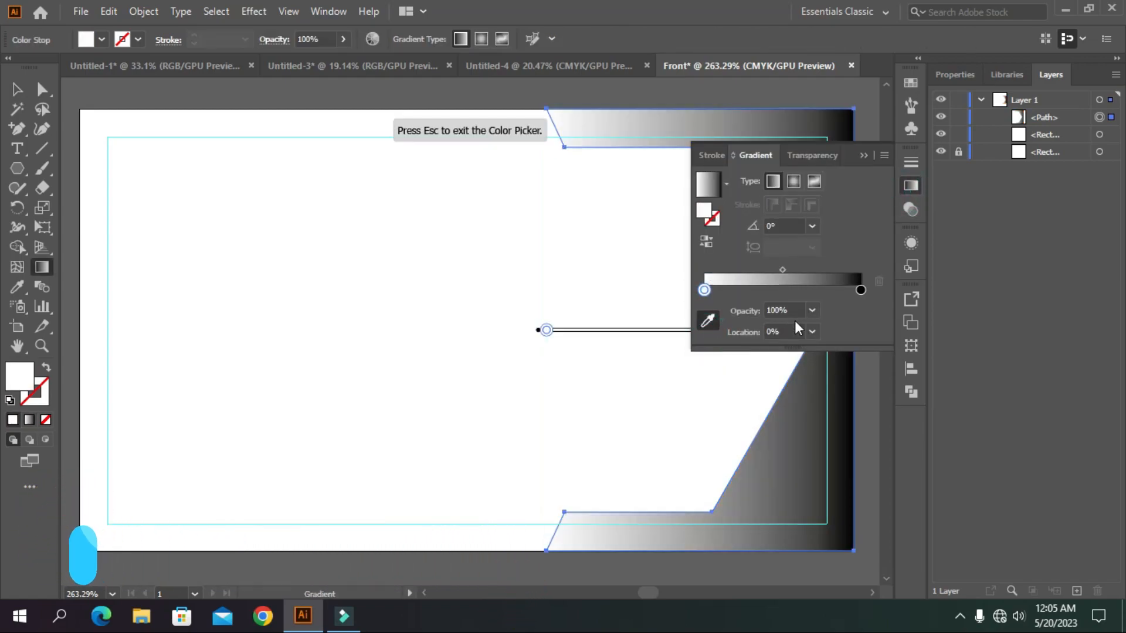
{"action": "left_click", "coordinate": [703, 290]}
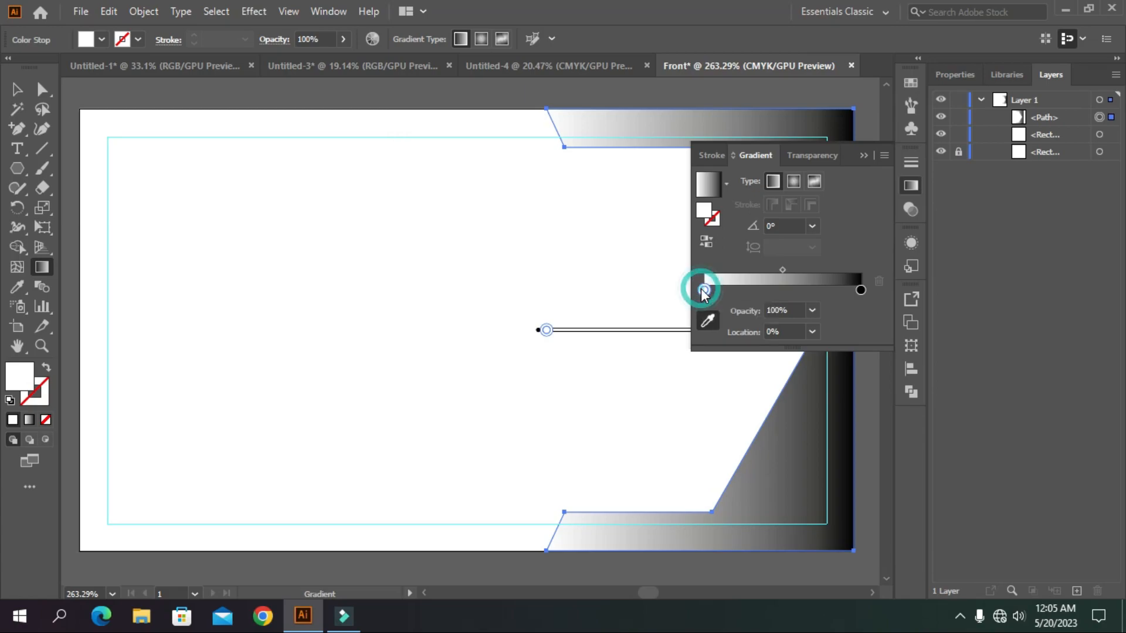
{"action": "double_click", "coordinate": [705, 290]}
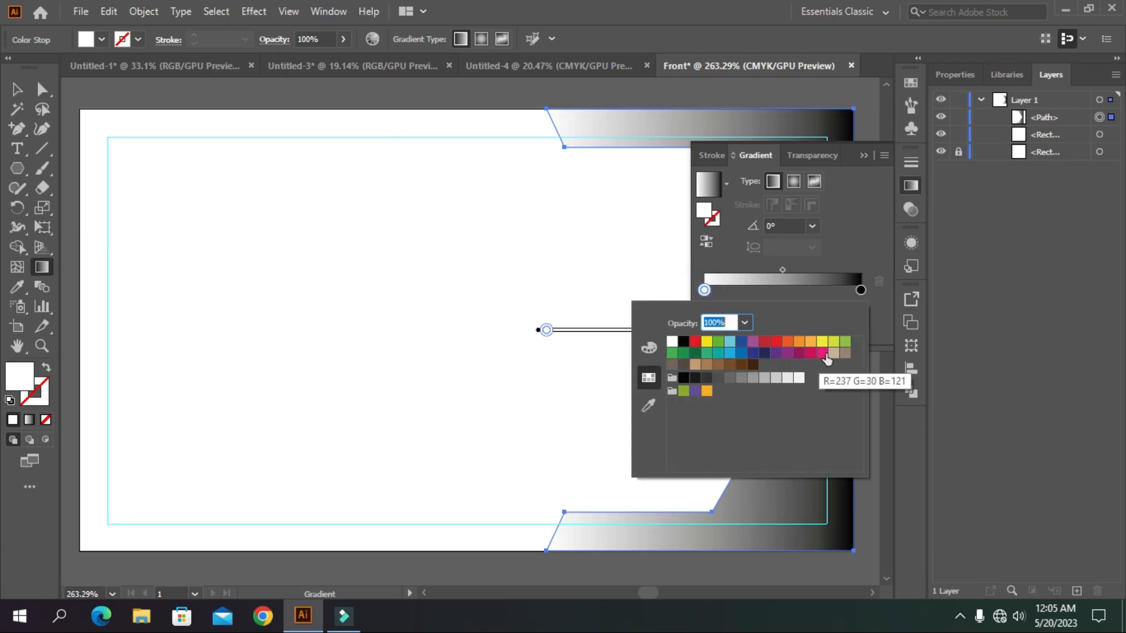
{"action": "left_click", "coordinate": [798, 341]}
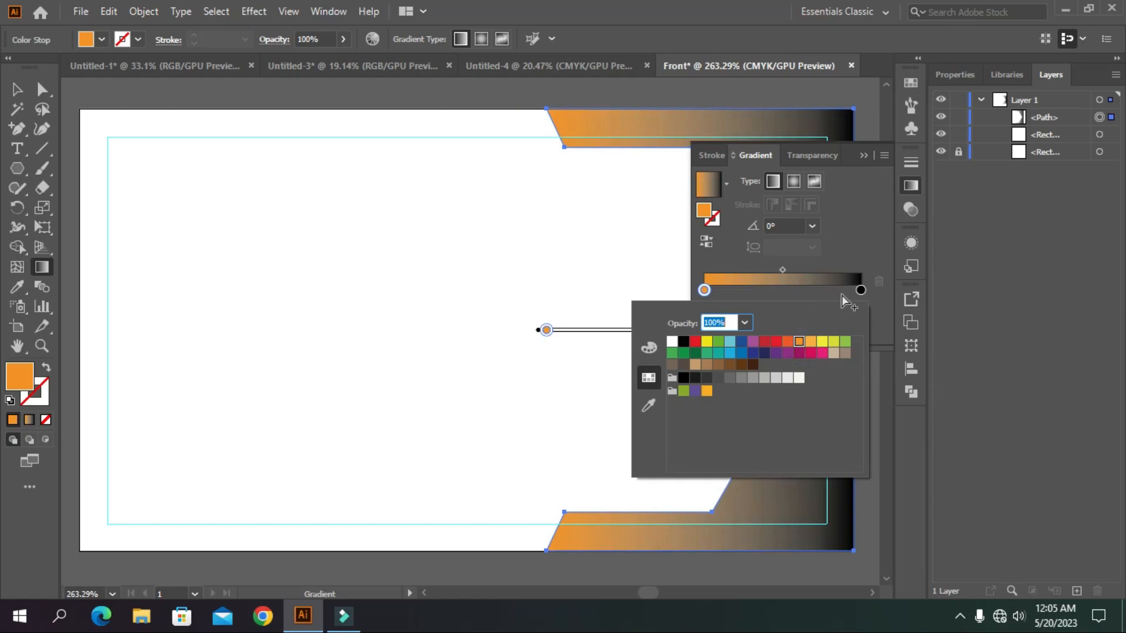
{"action": "double_click", "coordinate": [860, 290]}
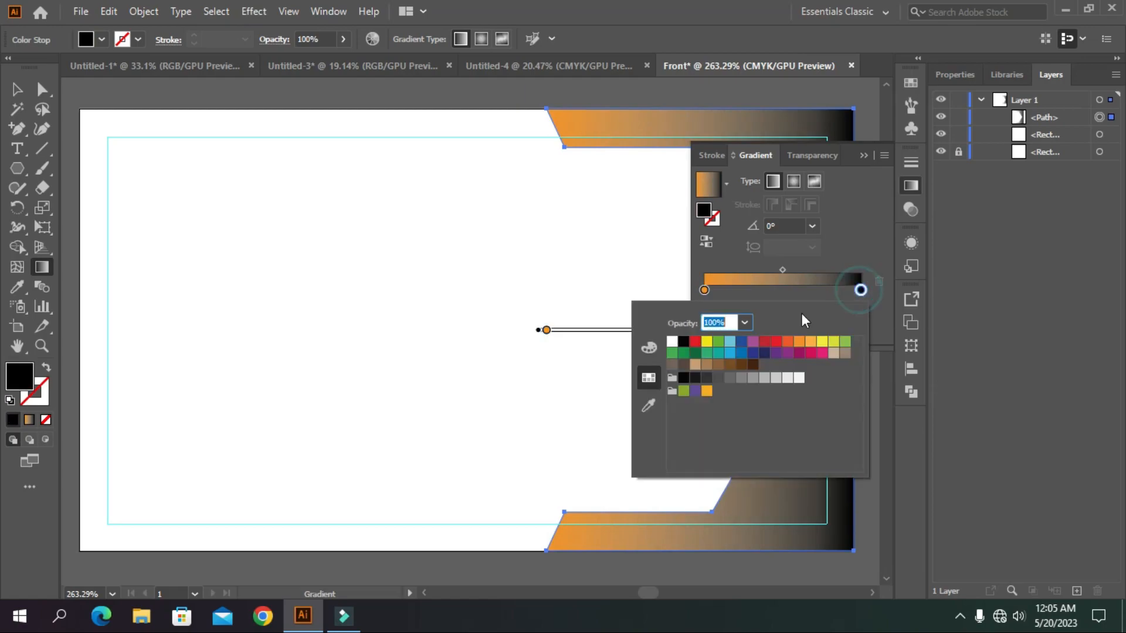
{"action": "left_click", "coordinate": [787, 341]}
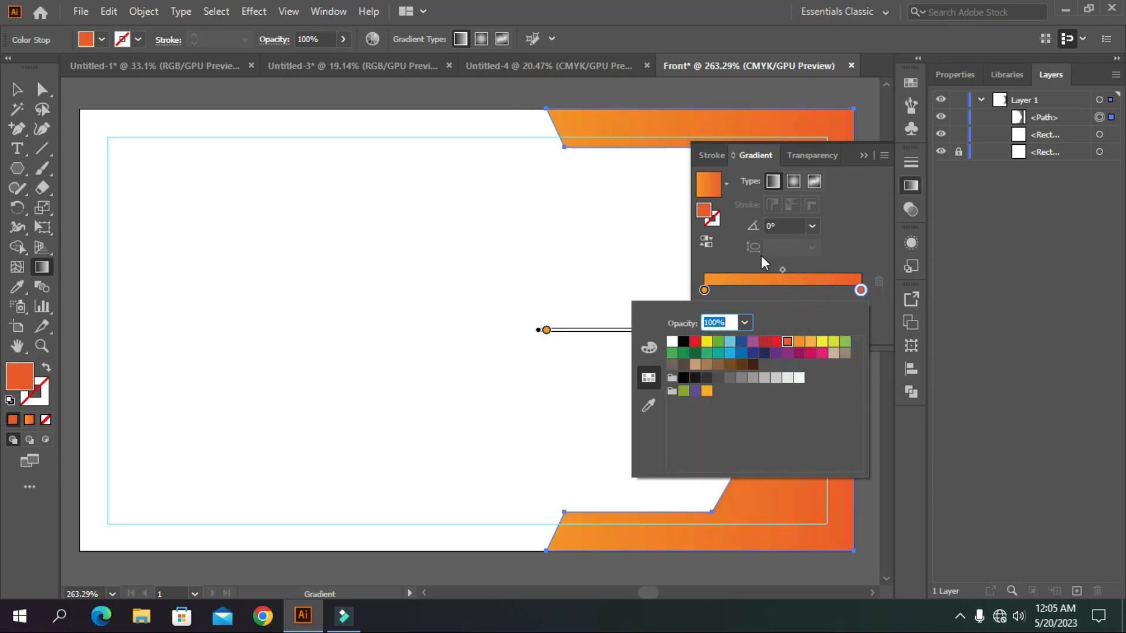
Reverse the shape's gradient so red-orange starts at the left ends and orange lies at the card's right edge
{"action": "left_click", "coordinate": [706, 241]}
{"action": "left_click", "coordinate": [863, 156]}
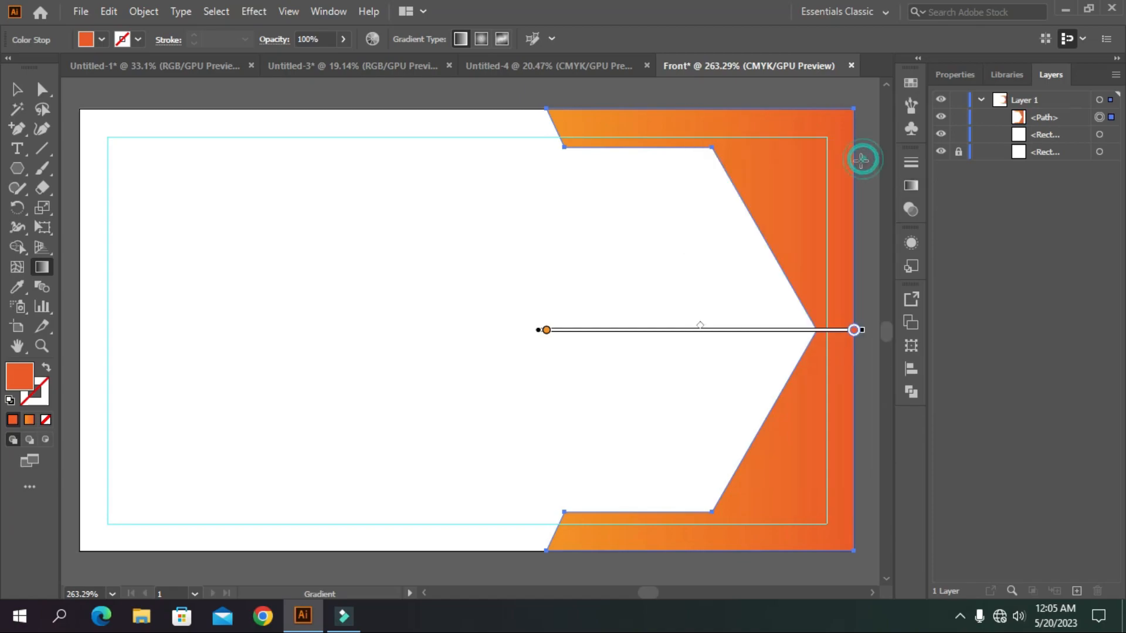
{"action": "mouse_move", "coordinate": [853, 331]}
{"action": "left_mouse_down"}
{"action": "mouse_move", "coordinate": [700, 339]}
{"action": "mouse_move", "coordinate": [854, 331]}
{"action": "left_mouse_up"}
{"action": "left_click", "coordinate": [911, 186]}
{"action": "left_click", "coordinate": [706, 241]}
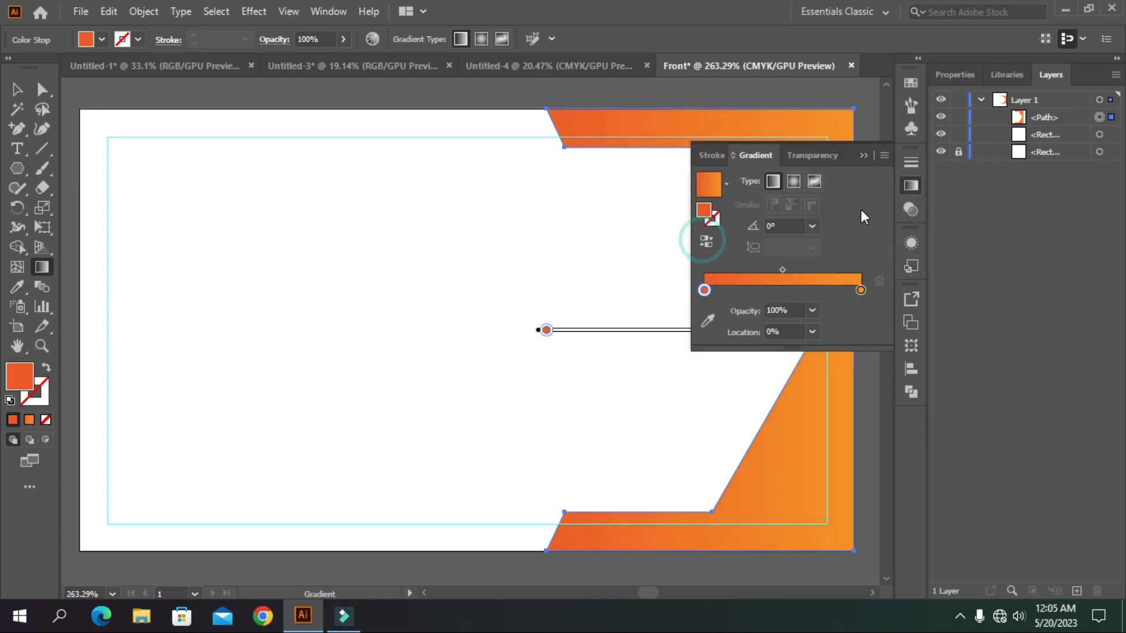
{"action": "left_click", "coordinate": [862, 156]}
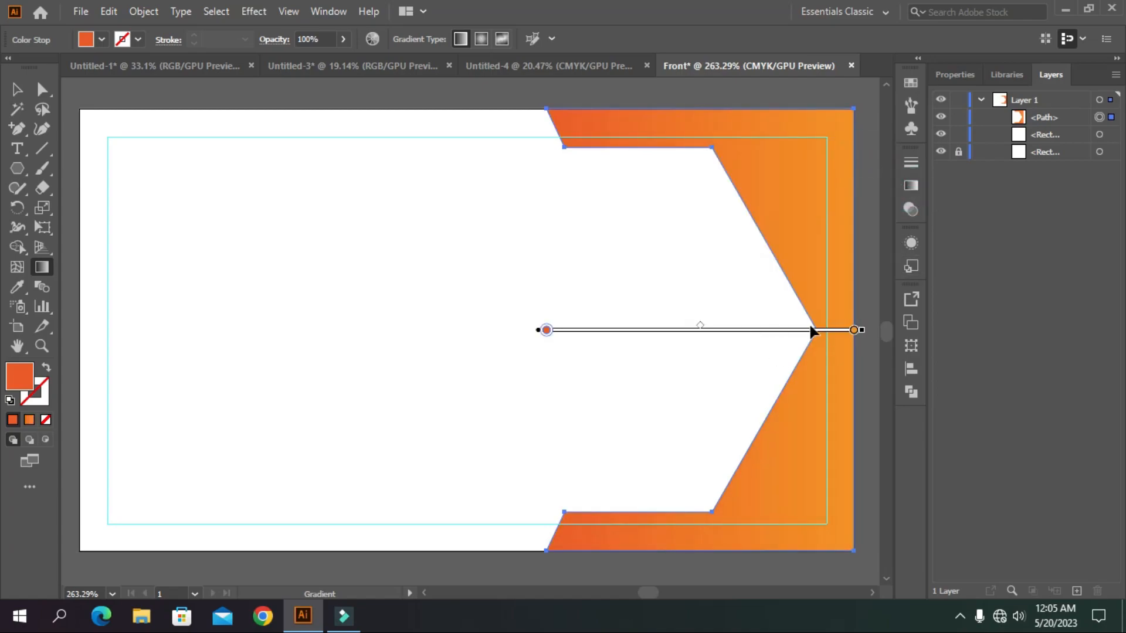
Try shortening the gradient transition by moving its orange stop close to the red-orange one, and undo it
{"action": "left_click_drag", "start_coordinate": [850, 332], "coordinate": [607, 352]}
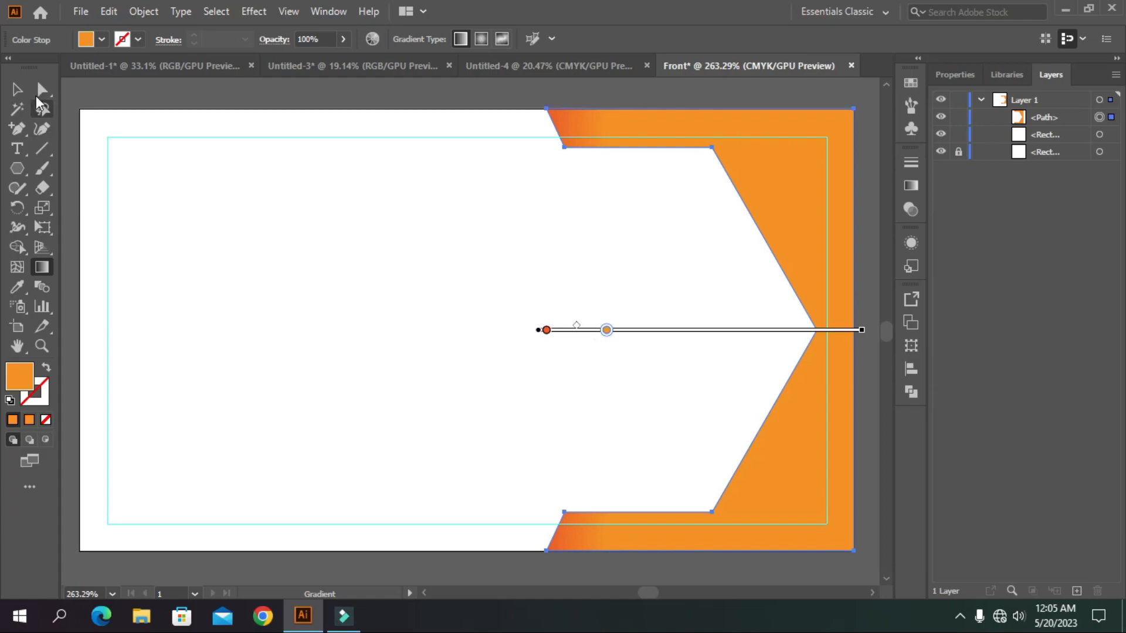
{"action": "left_click", "coordinate": [19, 91]}
{"action": "left_click", "coordinate": [356, 271]}
{"action": "scroll", "coordinate": [357, 273], "scroll_direction": "down", "scroll_amount": 1}
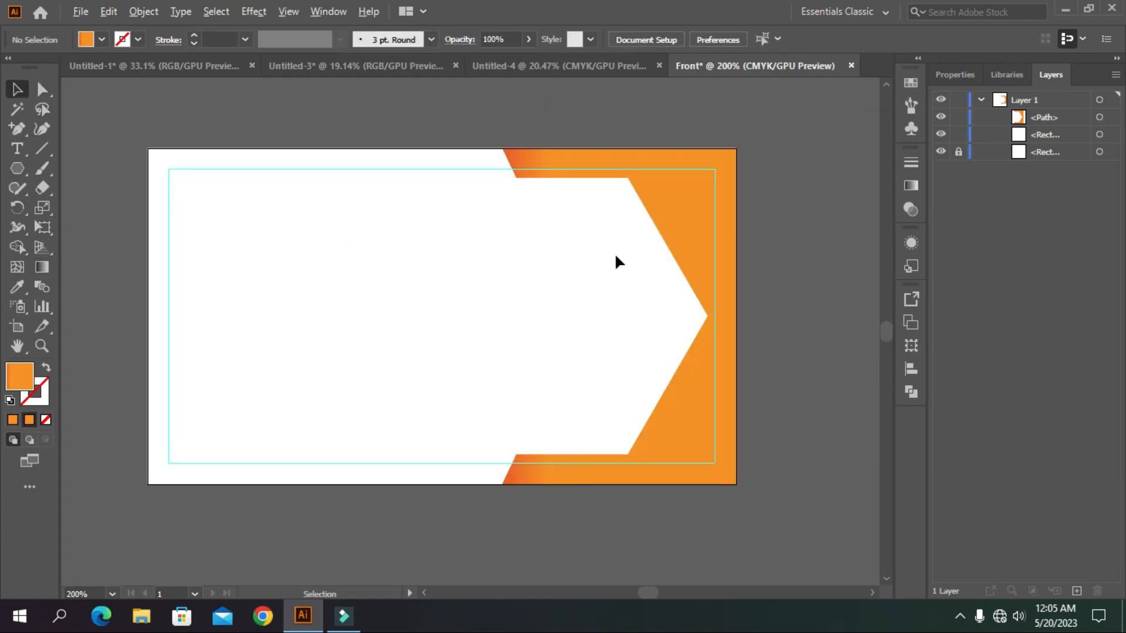
{"action": "left_click", "coordinate": [661, 245]}
{"action": "left_click", "coordinate": [532, 255]}
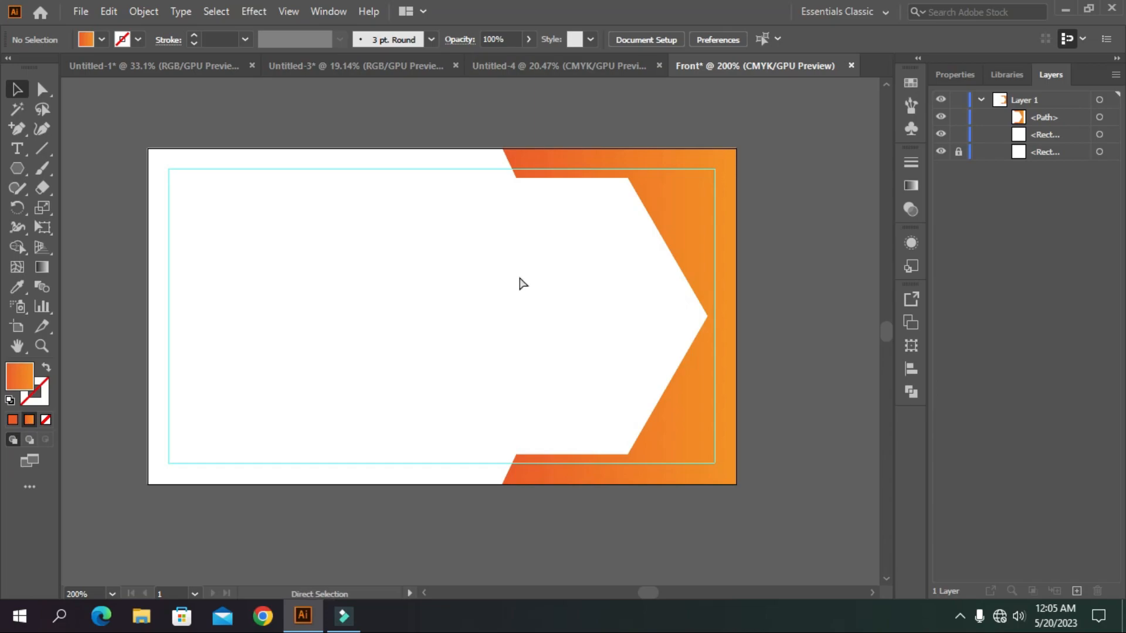
Hide the guides, and unlock and select the bottommost background rectangle
{"action": "key", "text": "ctrl+semicolon"}
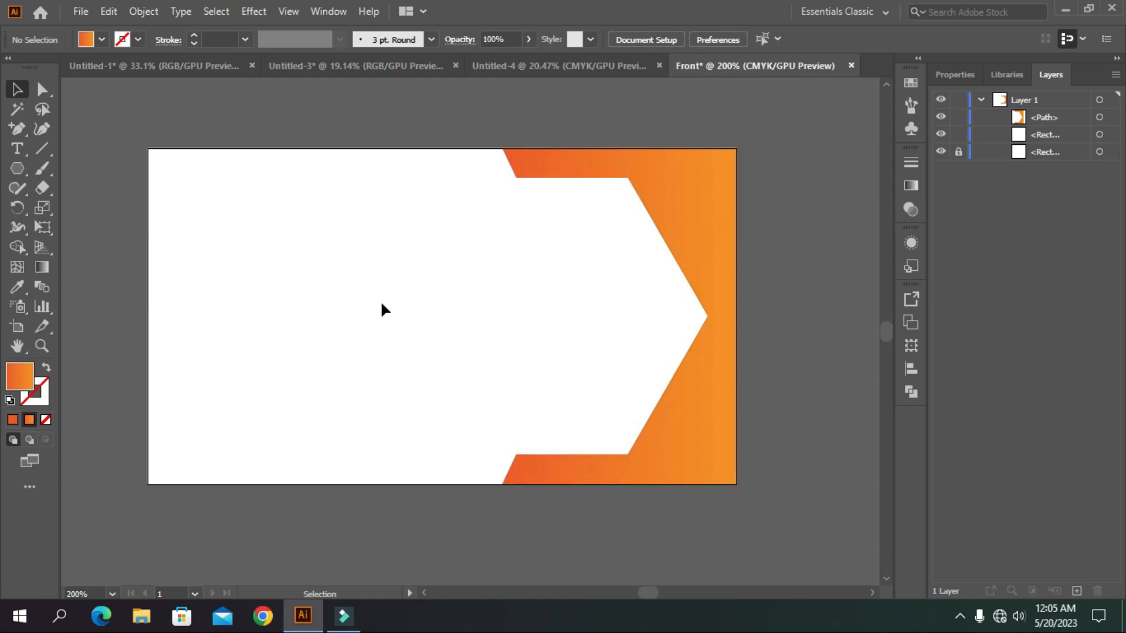
{"action": "left_click", "coordinate": [959, 152]}
{"action": "left_click", "coordinate": [1106, 152]}
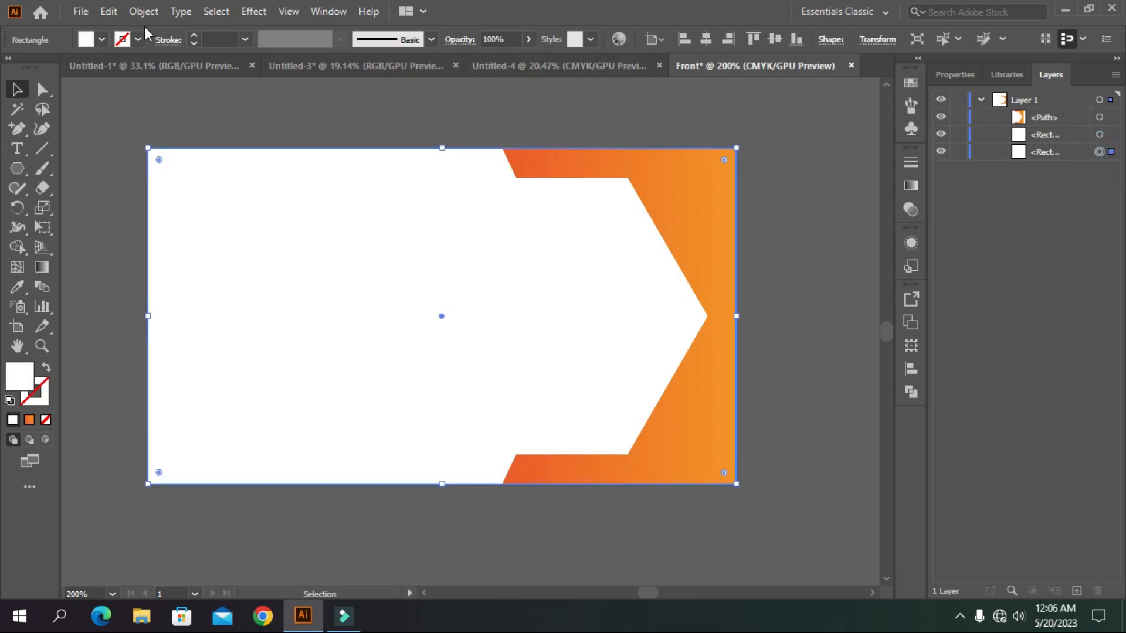
Fill the background rectangle with a near-black color, about #161515
{"action": "left_click", "coordinate": [87, 39]}
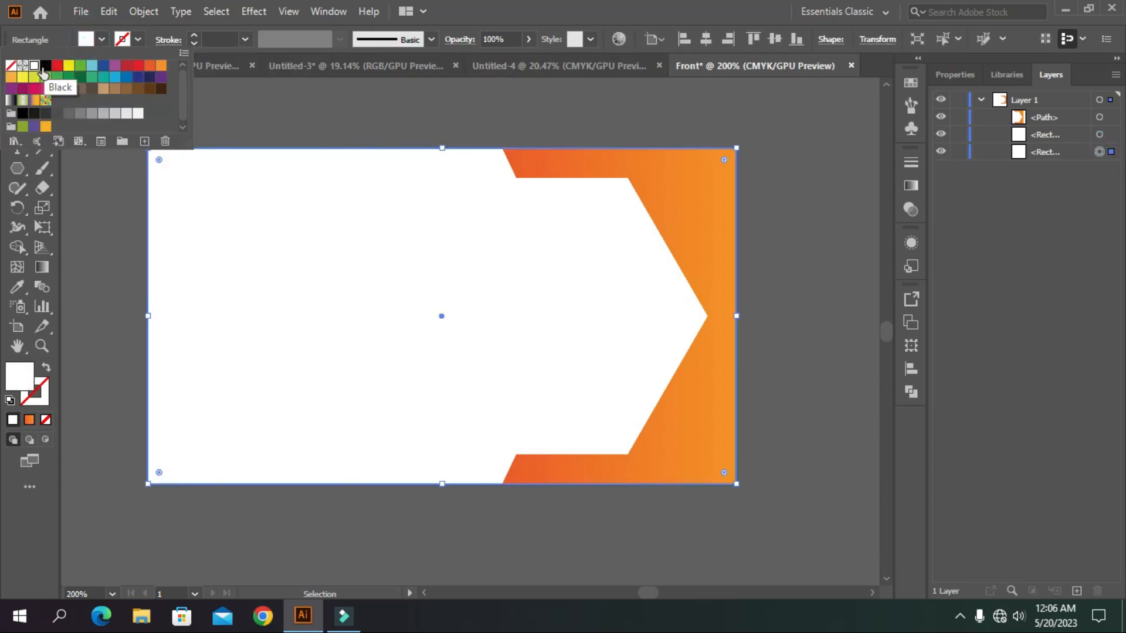
{"action": "left_click", "coordinate": [111, 237]}
{"action": "left_click", "coordinate": [312, 286]}
{"action": "double_click", "coordinate": [14, 378]}
{"action": "left_click", "coordinate": [721, 370]}
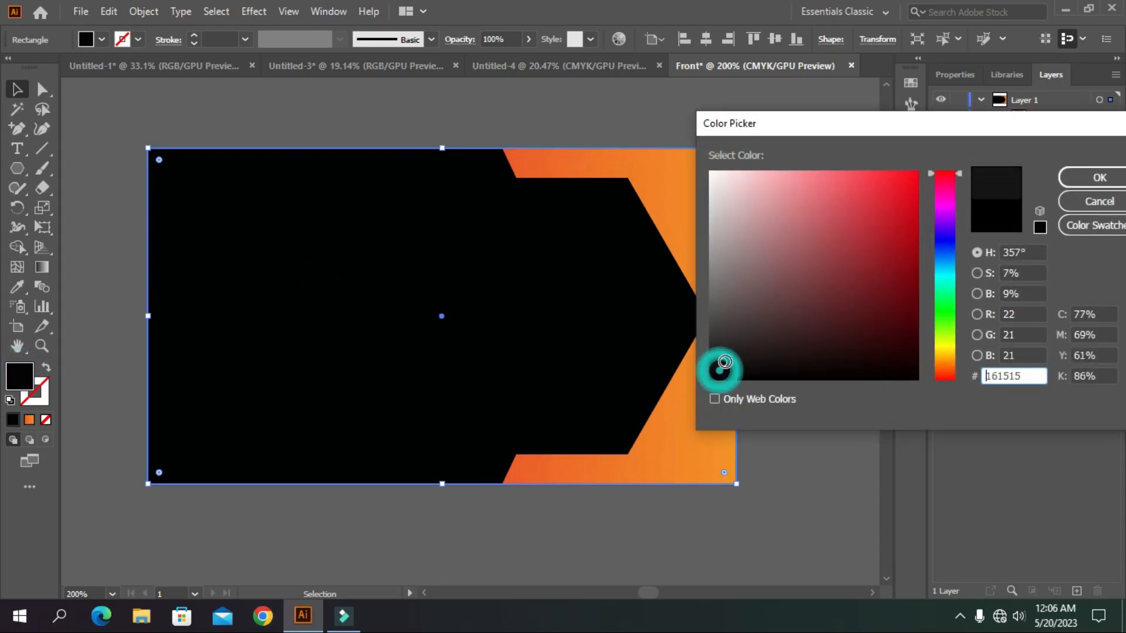
{"action": "left_click", "coordinate": [1082, 178]}
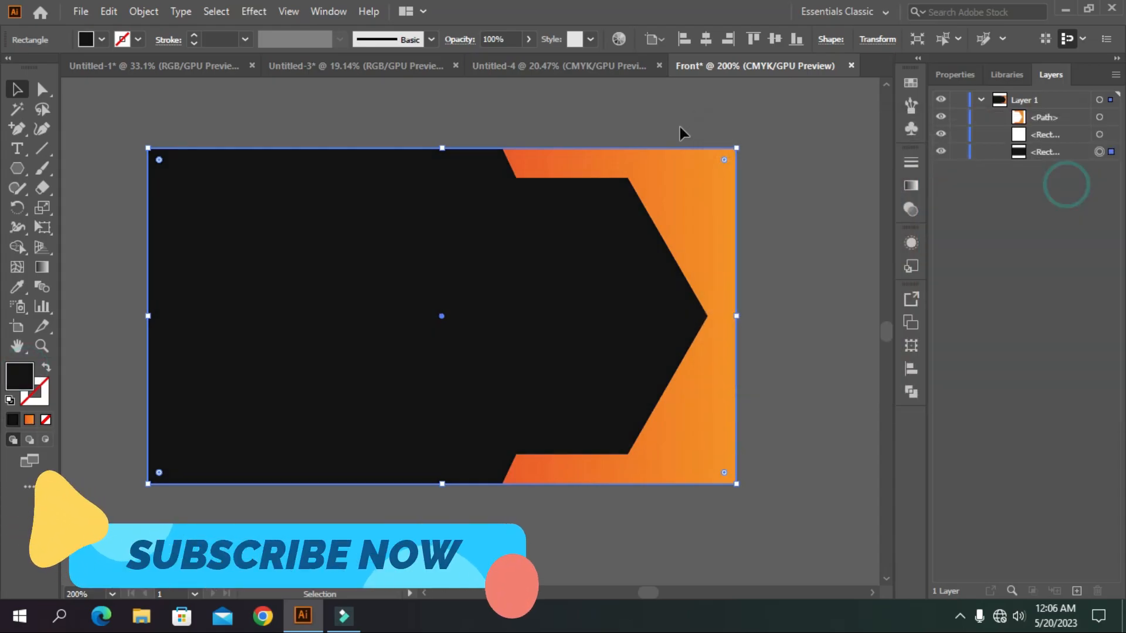
Lock the dark background rectangle again
{"action": "left_click", "coordinate": [399, 116]}
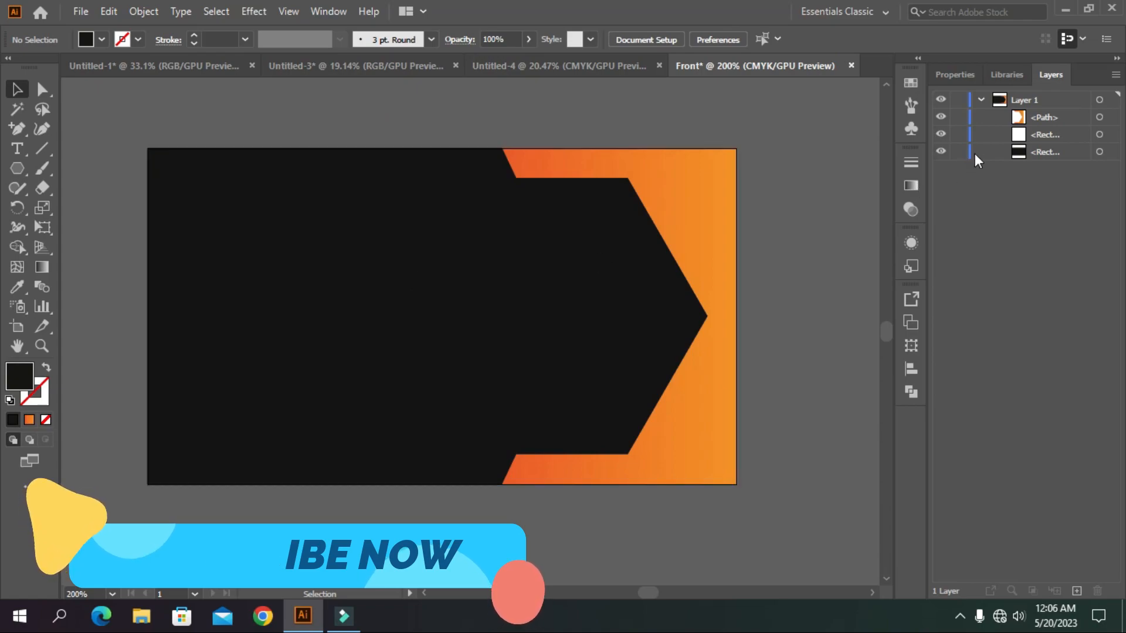
{"action": "left_click", "coordinate": [417, 283]}
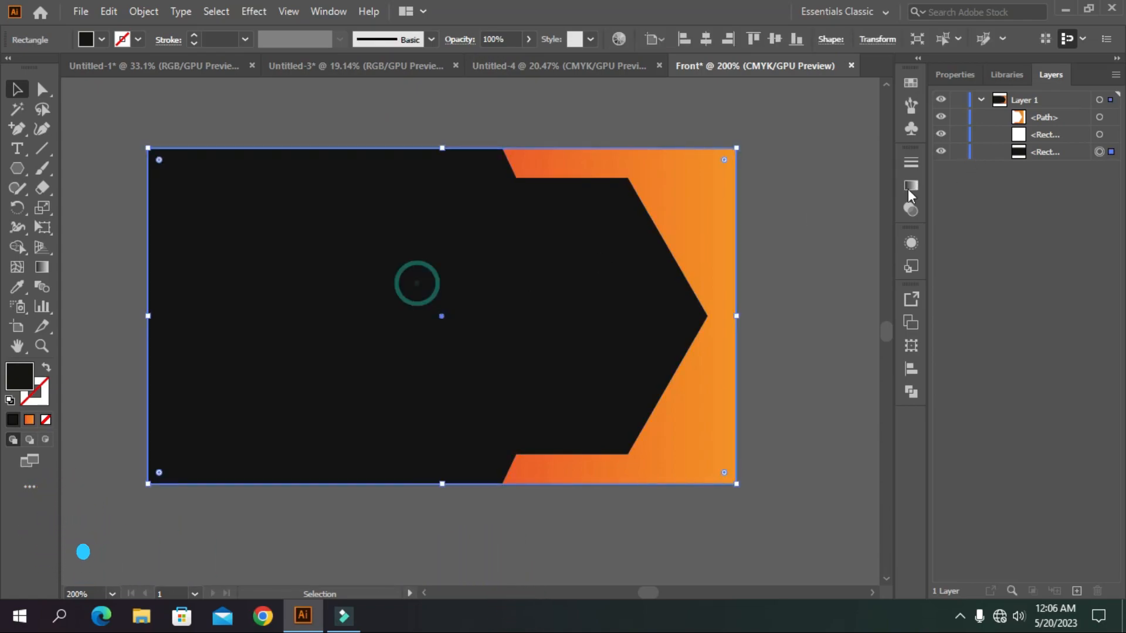
{"action": "left_click", "coordinate": [957, 152]}
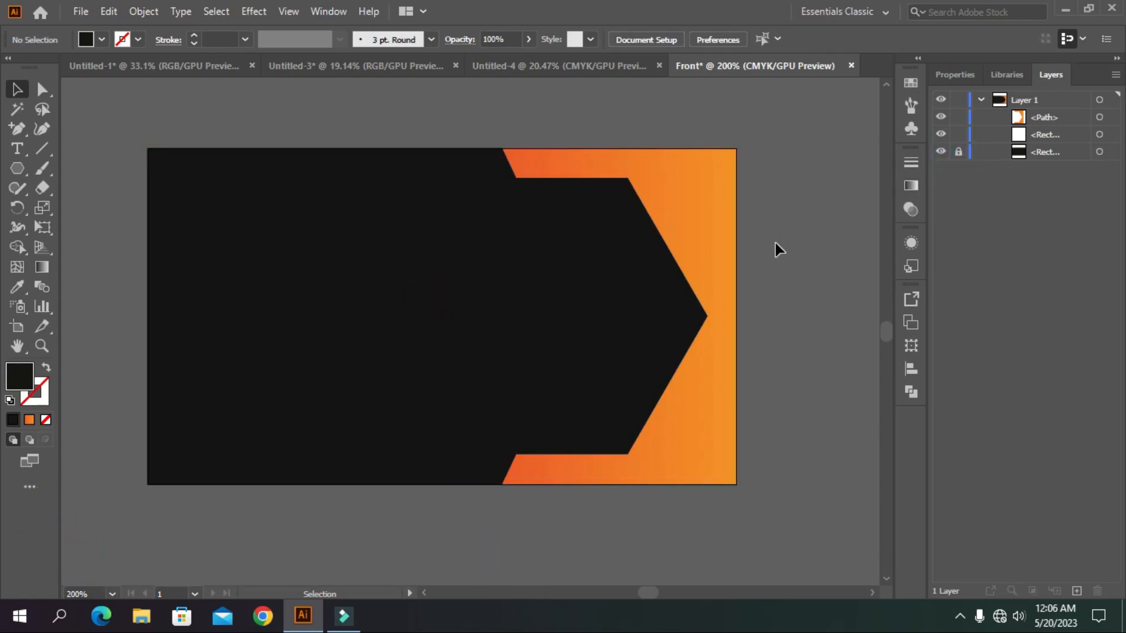
Draw a small square in the upper left area of the dark card background and fill it with orange
{"action": "left_click_drag", "start_coordinate": [775, 242], "coordinate": [781, 256]}
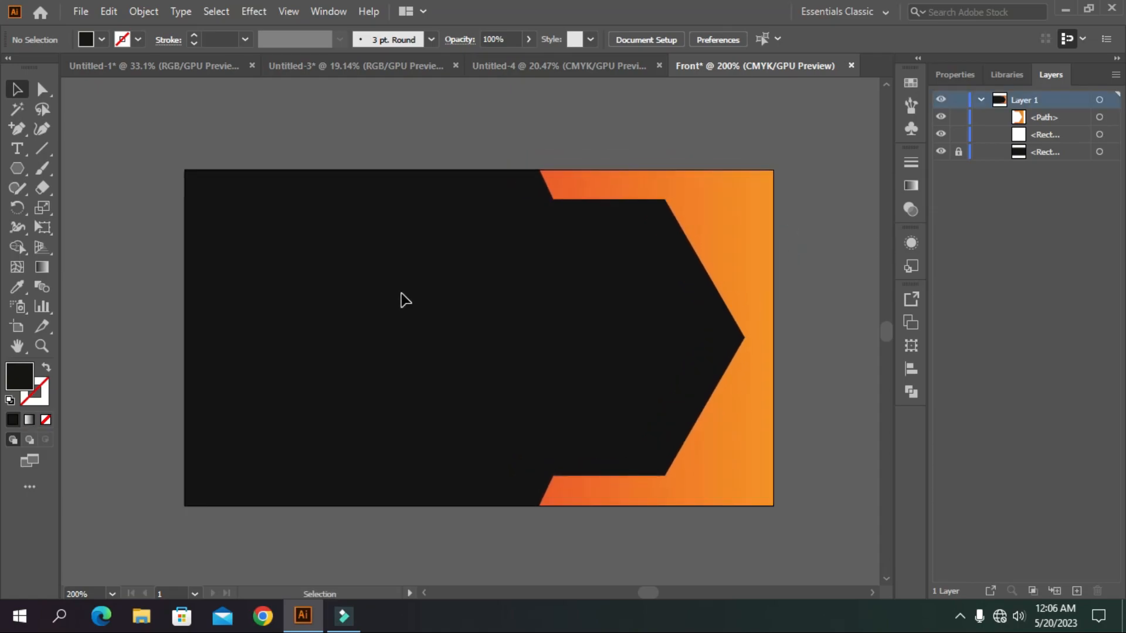
{"action": "left_click_drag", "start_coordinate": [19, 173], "coordinate": [78, 169]}
{"action": "left_click_drag", "start_coordinate": [264, 258], "coordinate": [297, 290]}
{"action": "left_click", "coordinate": [89, 42]}
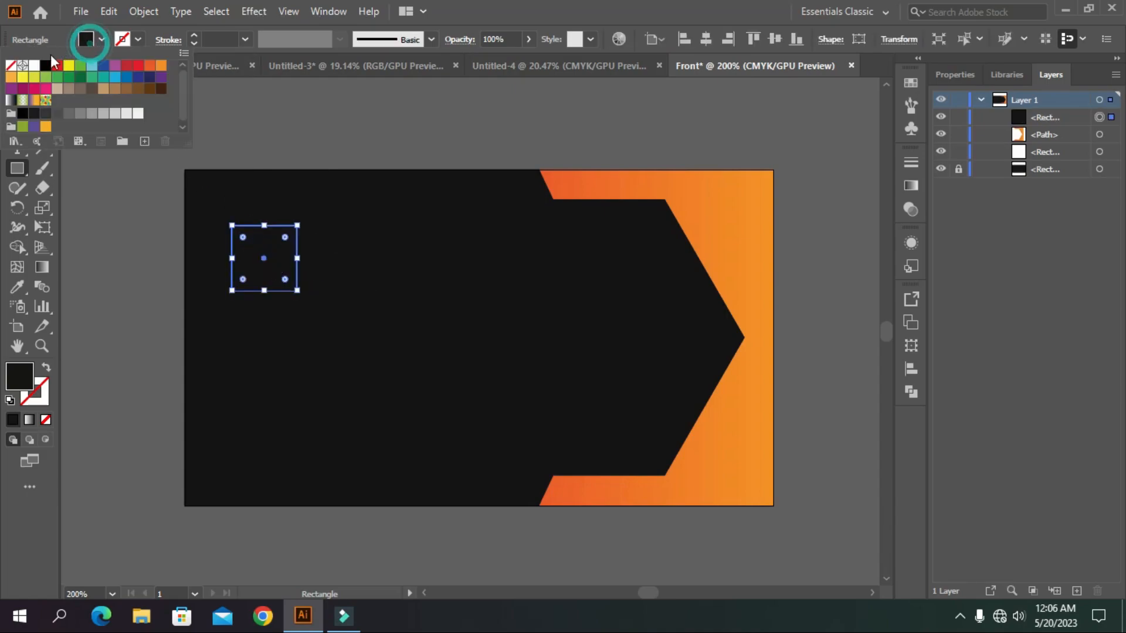
{"action": "left_click", "coordinate": [161, 65]}
{"action": "left_click", "coordinate": [98, 224]}
{"action": "left_click", "coordinate": [16, 90]}
{"action": "left_click", "coordinate": [134, 163]}
Round all four corners of the small orange square slightly
{"action": "scroll", "coordinate": [271, 287], "scroll_direction": "up", "scroll_amount": 2}
{"action": "left_click", "coordinate": [222, 200]}
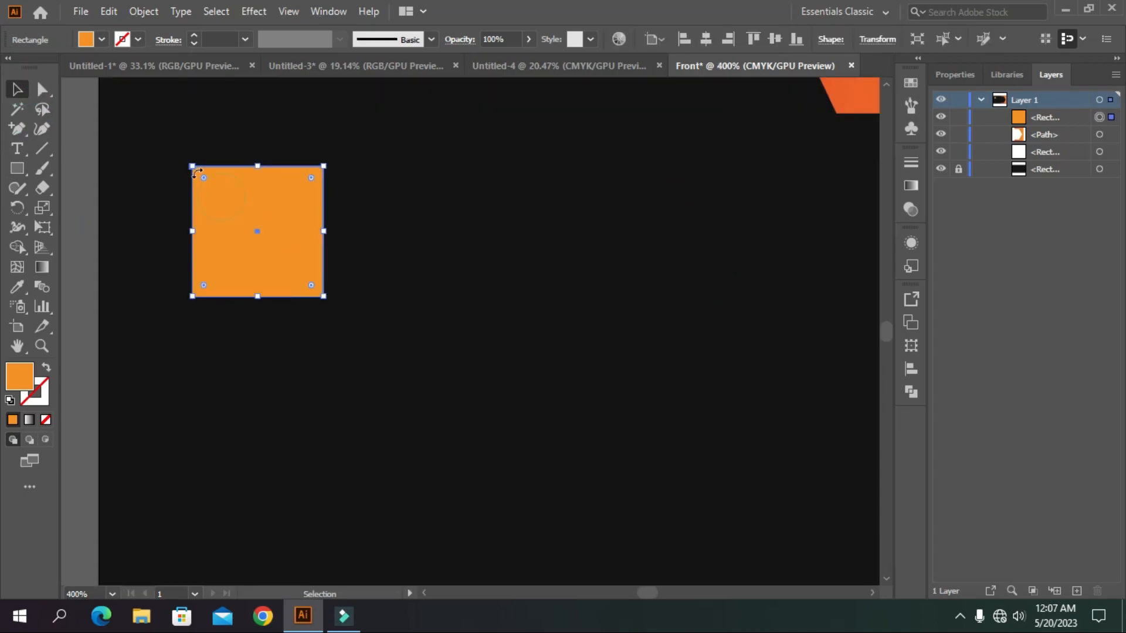
{"action": "left_click_drag", "start_coordinate": [204, 178], "coordinate": [209, 183]}
{"action": "left_click", "coordinate": [17, 88]}
{"action": "left_click", "coordinate": [256, 213]}
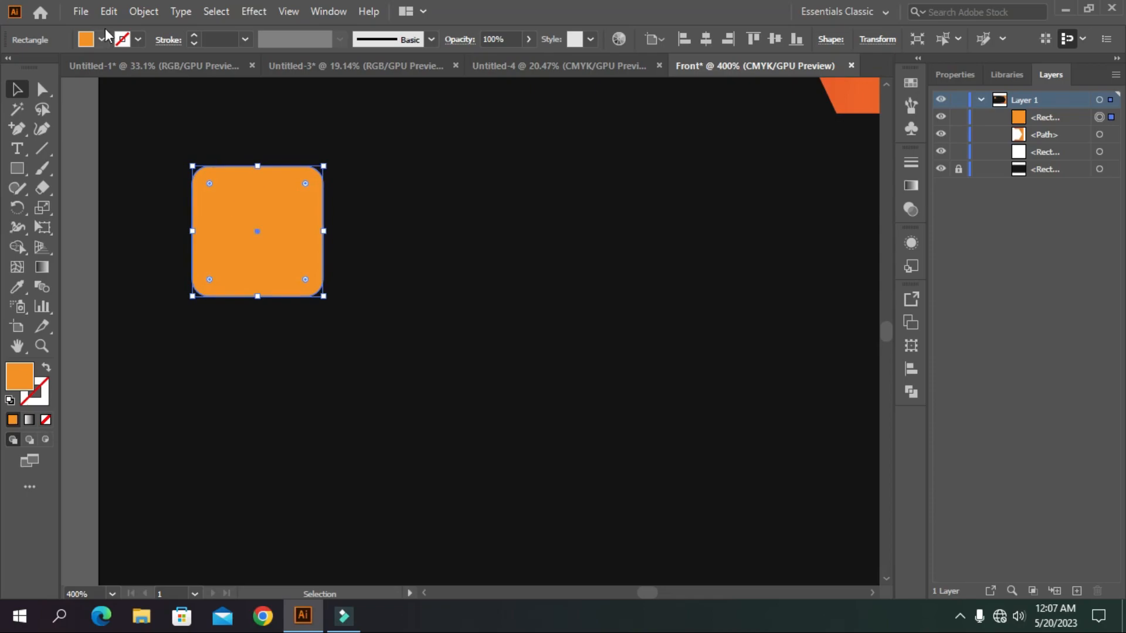
Duplicate the orange rounded square in place and shrink the copy about its centre, leaving an even border around it
{"action": "left_click", "coordinate": [109, 11]}
{"action": "left_click", "coordinate": [141, 90]}
{"action": "left_click", "coordinate": [110, 11]}
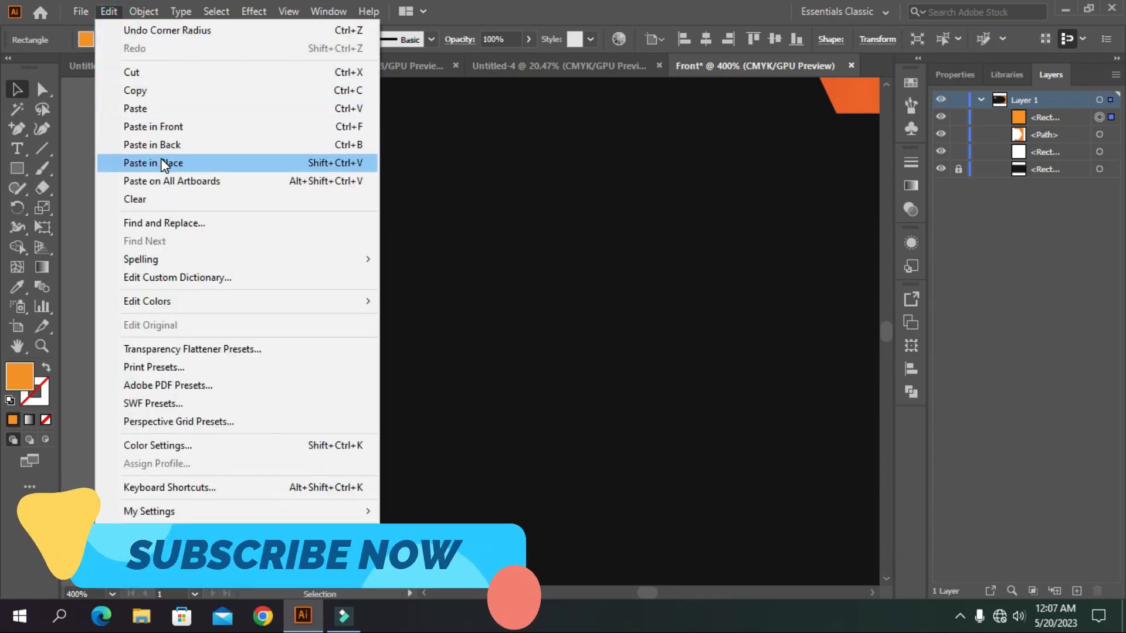
{"action": "left_click", "coordinate": [161, 163]}
{"action": "left_click_drag", "start_coordinate": [324, 166], "coordinate": [309, 181]}
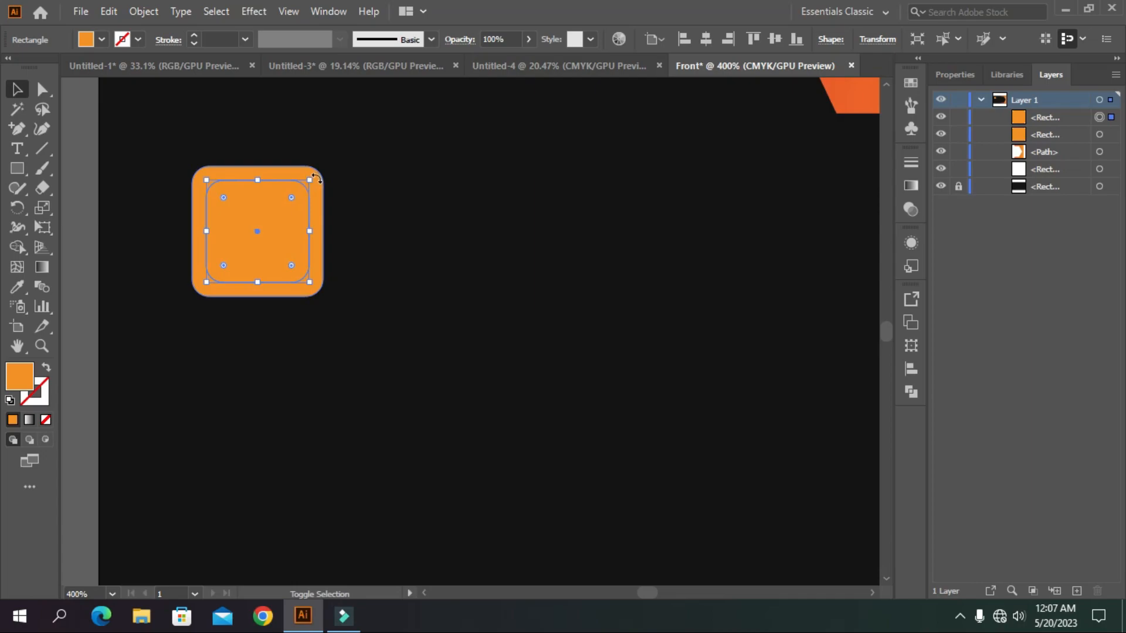
Subtract the smaller rounded square from the larger one with Minus Front to make a hollow orange frame
{"action": "left_click", "coordinate": [318, 215], "text": "shift"}
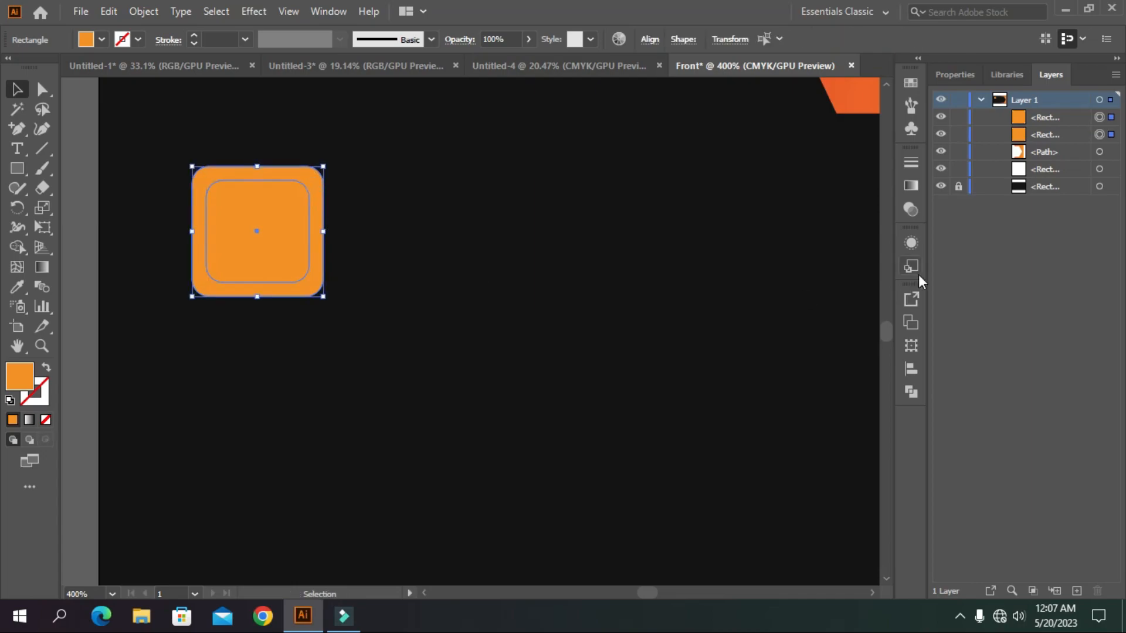
{"action": "left_click", "coordinate": [911, 392]}
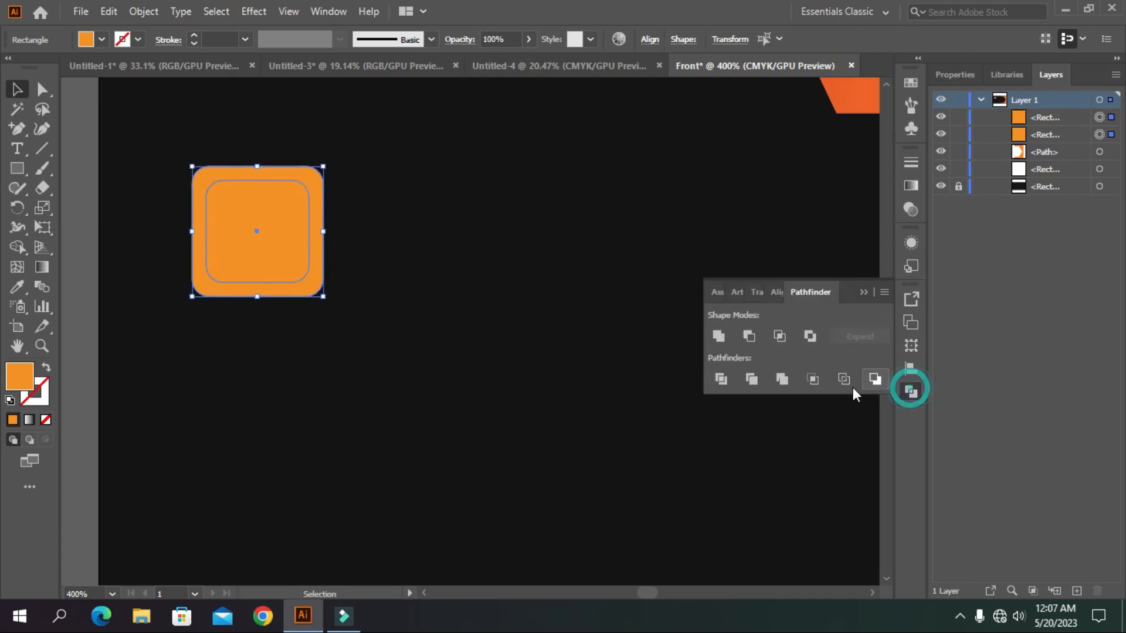
{"action": "left_click", "coordinate": [748, 337]}
{"action": "left_click", "coordinate": [864, 292]}
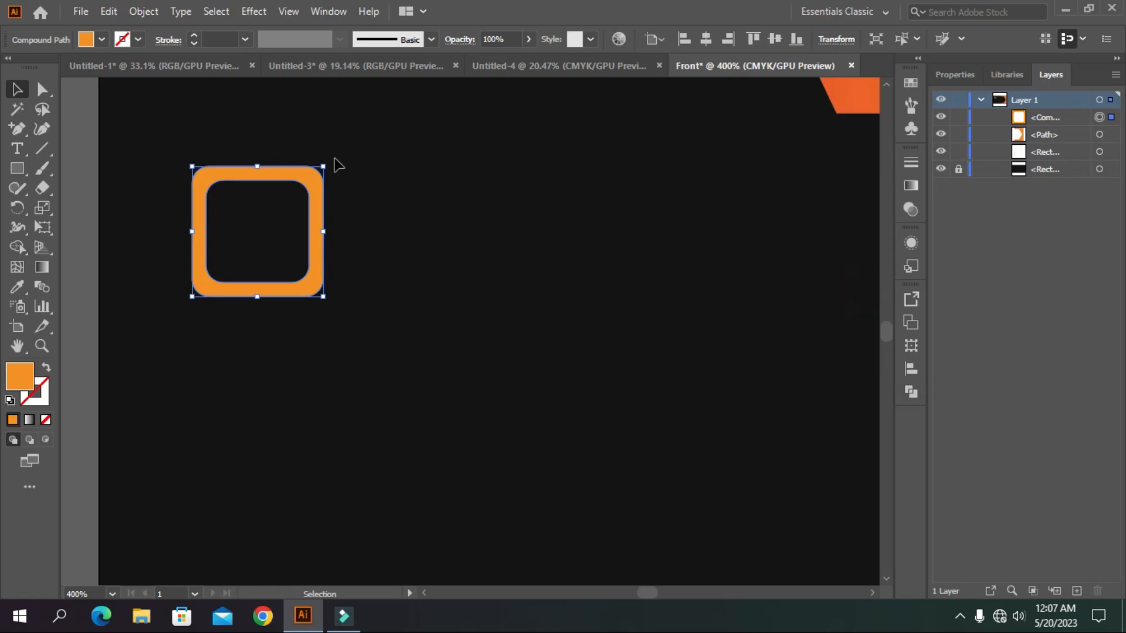
Rotate the hollow orange frame 45° into a diamond
{"action": "left_click_drag", "start_coordinate": [326, 158], "coordinate": [368, 227]}
{"action": "scroll", "coordinate": [410, 231], "scroll_direction": "down", "scroll_amount": 4}
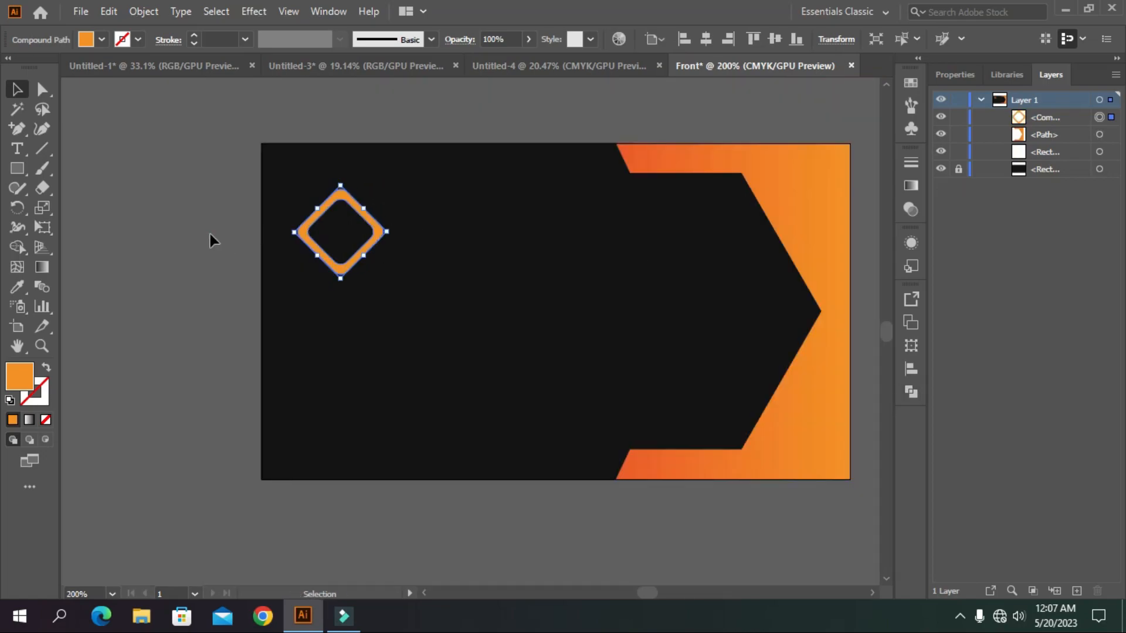
{"action": "left_click", "coordinate": [209, 234]}
{"action": "scroll", "coordinate": [381, 234], "scroll_direction": "up", "scroll_amount": 3}
{"action": "left_click", "coordinate": [374, 224]}
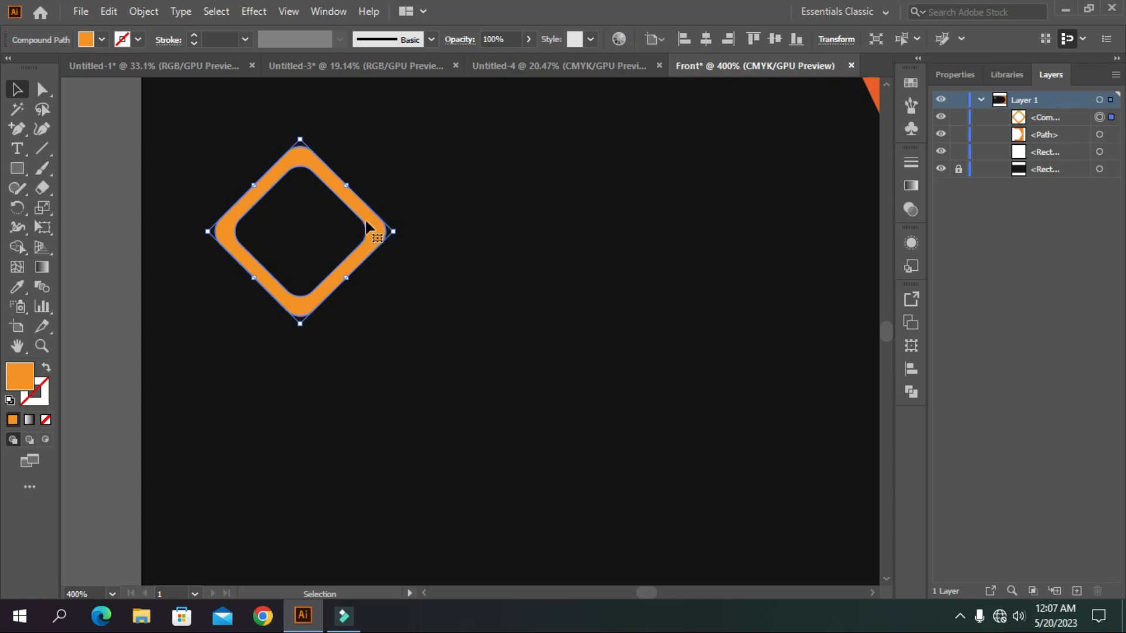
{"action": "left_click", "coordinate": [118, 183]}
{"action": "left_click", "coordinate": [300, 166]}
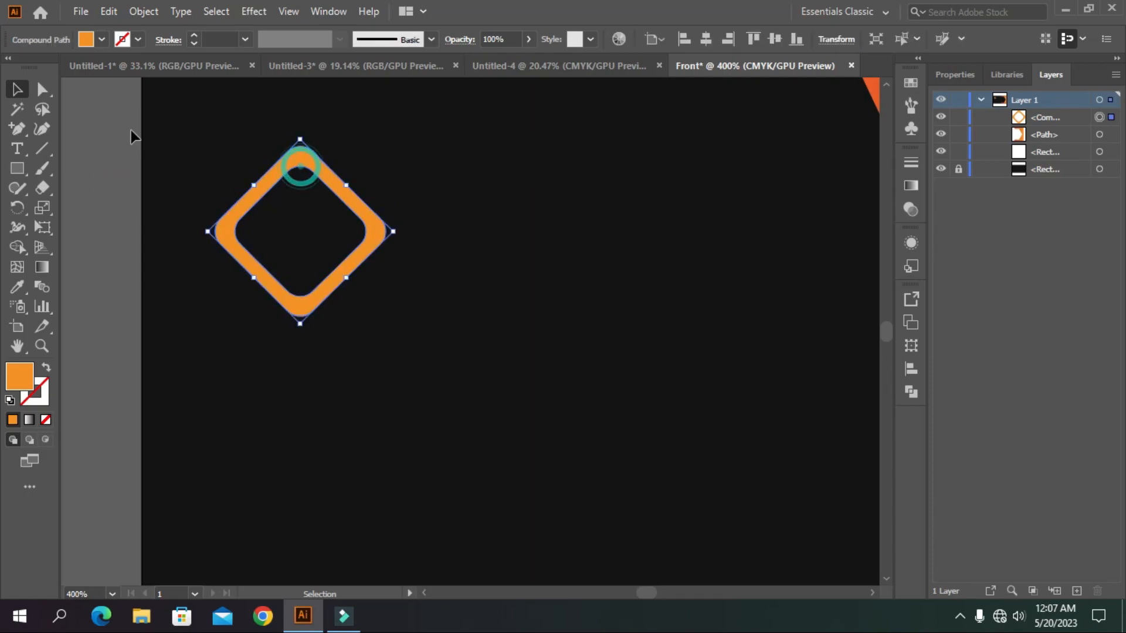
{"action": "left_click", "coordinate": [41, 89]}
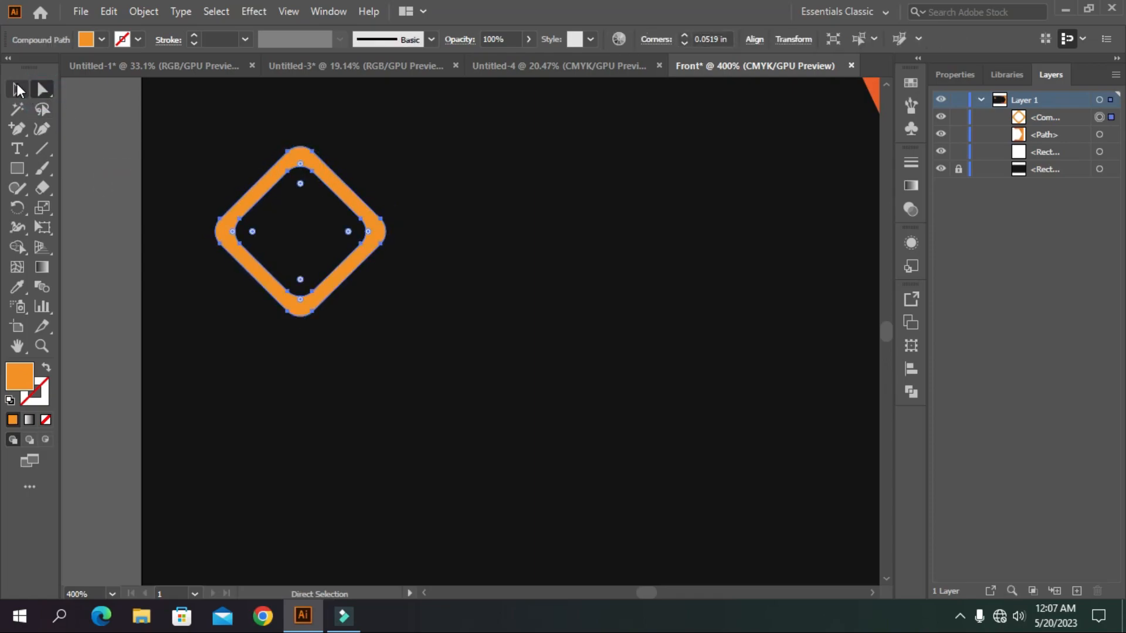
{"action": "left_click", "coordinate": [16, 88]}
{"action": "left_click", "coordinate": [105, 181]}
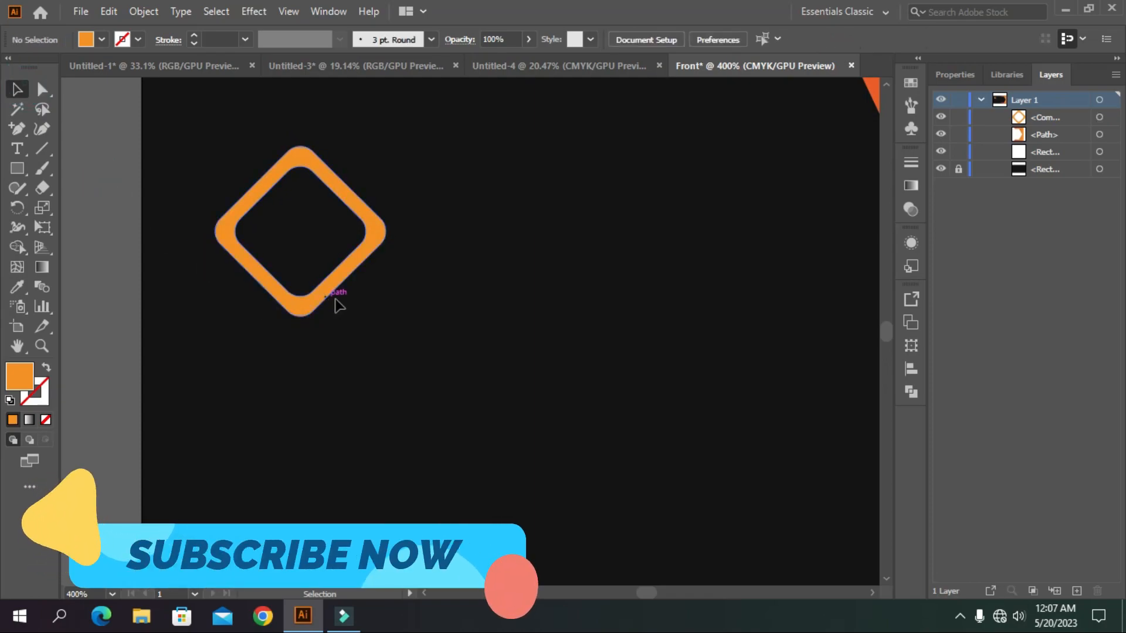
Copy the orange diamond frame and paste a duplicate of it onto the card
{"action": "left_click", "coordinate": [376, 240]}
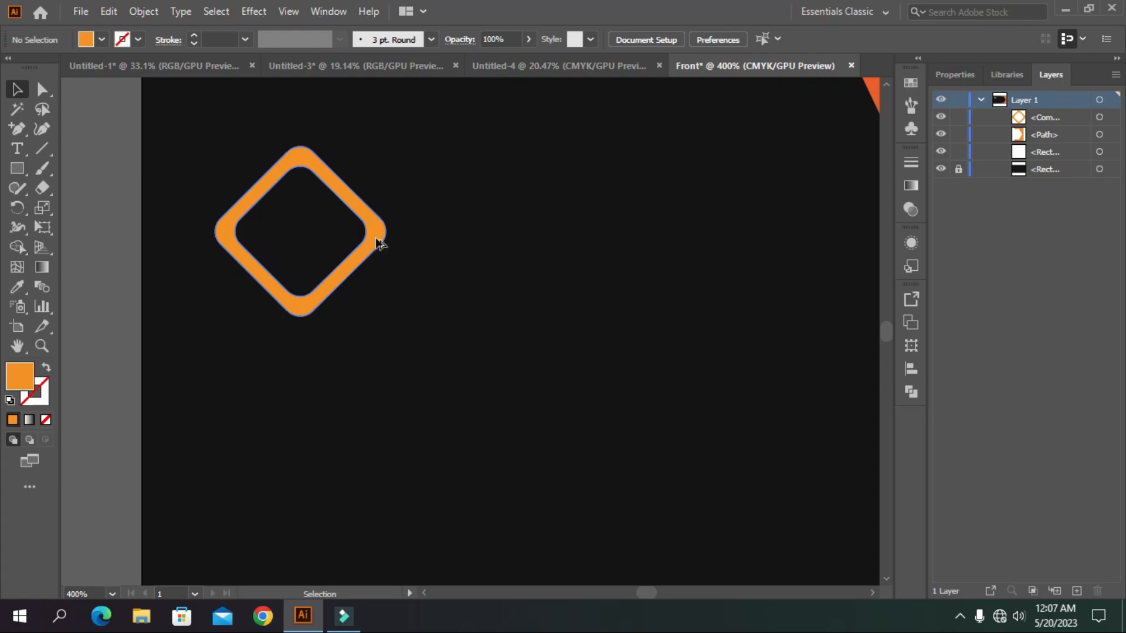
{"action": "left_click", "coordinate": [379, 242]}
{"action": "left_click", "coordinate": [116, 14]}
{"action": "left_click", "coordinate": [144, 91]}
{"action": "left_click", "coordinate": [109, 11]}
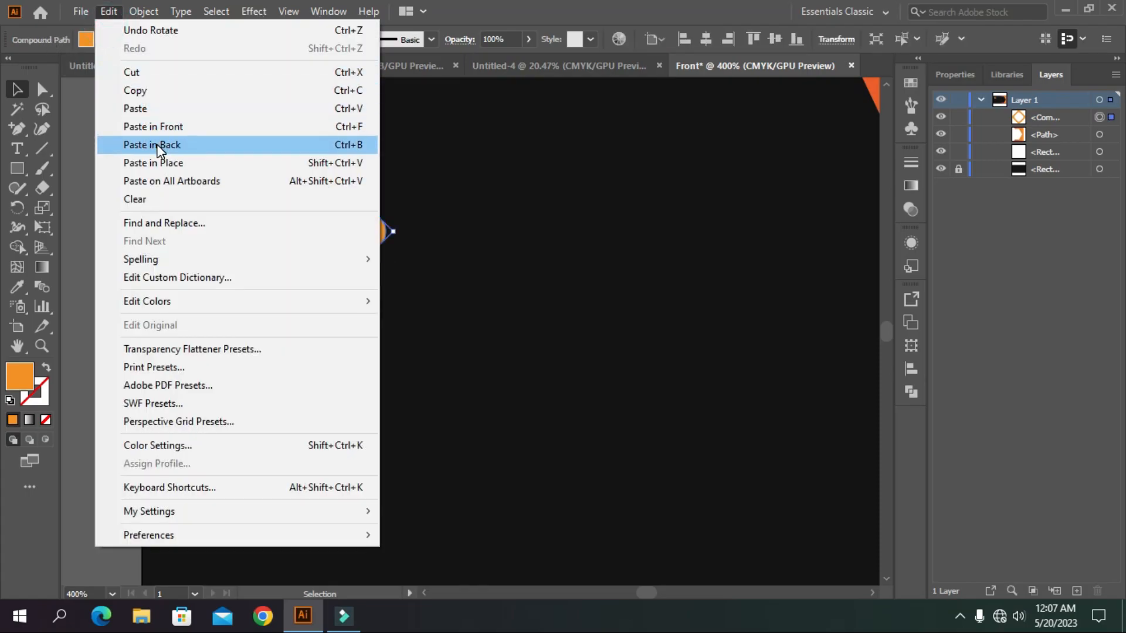
{"action": "left_click", "coordinate": [157, 111]}
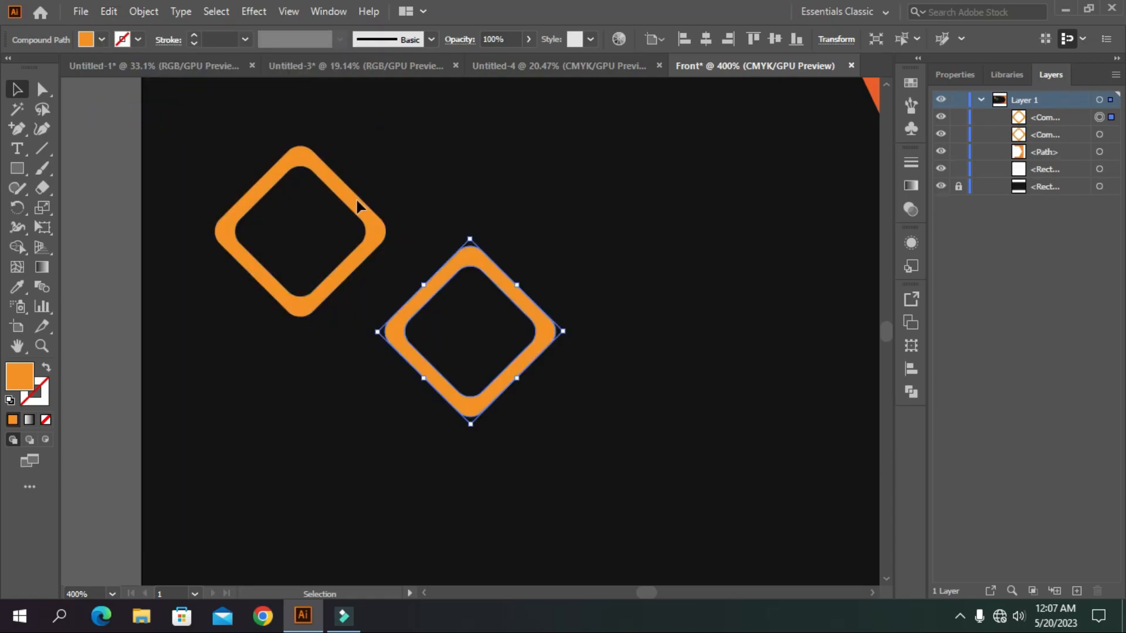
{"action": "left_click", "coordinate": [114, 235]}
Draw a horizontal line across the upper part of the duplicate diamond, extending past both of its sides
{"action": "left_click", "coordinate": [472, 266]}
{"action": "left_click", "coordinate": [46, 149]}
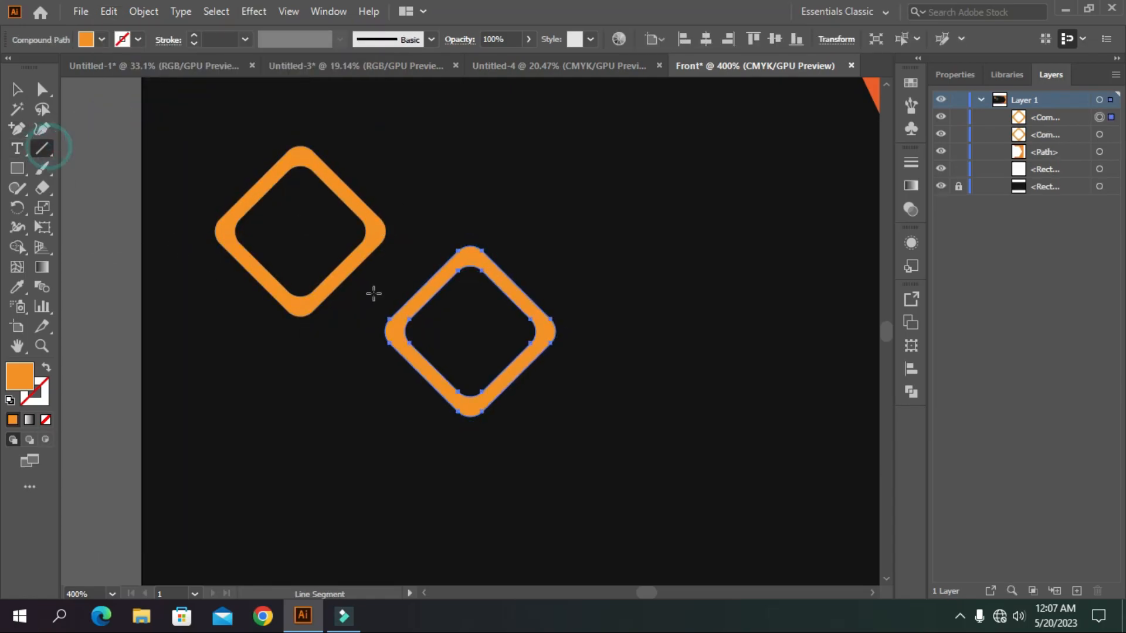
{"action": "left_click_drag", "start_coordinate": [398, 288], "coordinate": [609, 287]}
{"action": "left_click", "coordinate": [16, 91]}
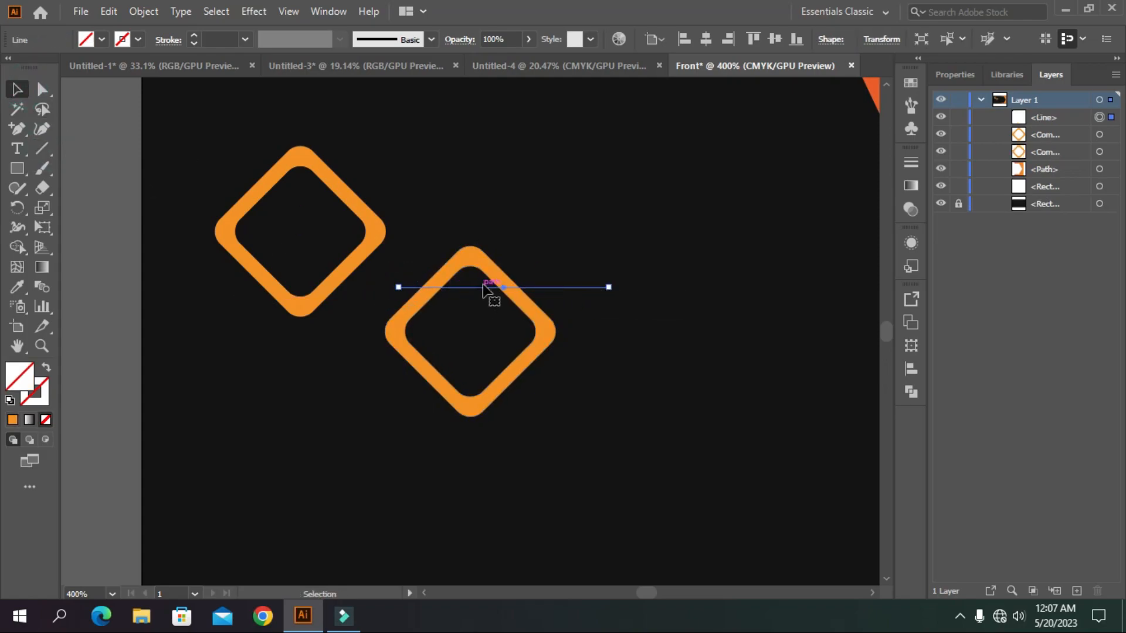
Remove the part of the duplicate diamond below the line with Shape Builder and delete the leftover line
{"action": "left_click", "coordinate": [473, 260], "text": "shift"}
{"action": "left_click", "coordinate": [22, 246]}
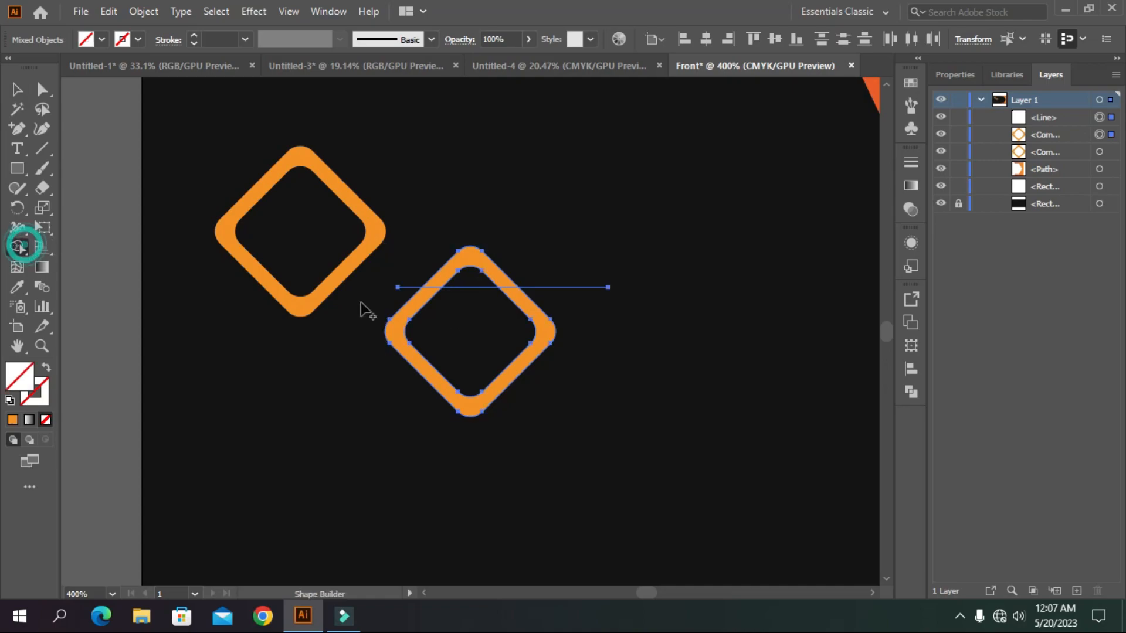
{"action": "left_click", "coordinate": [526, 310], "text": "alt"}
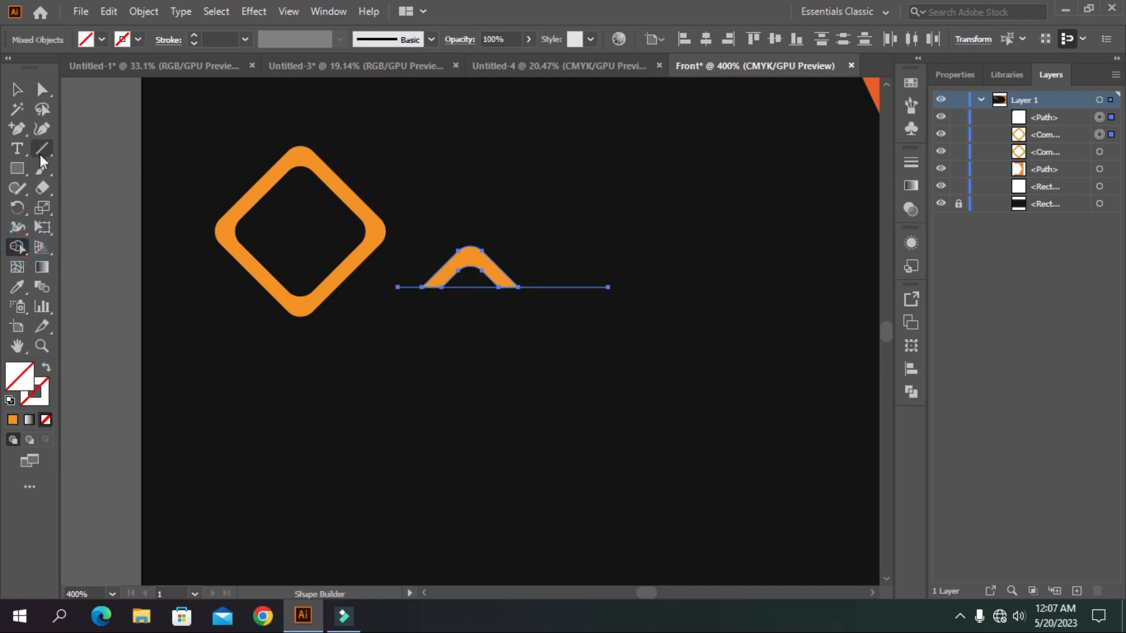
{"action": "left_click", "coordinate": [16, 90]}
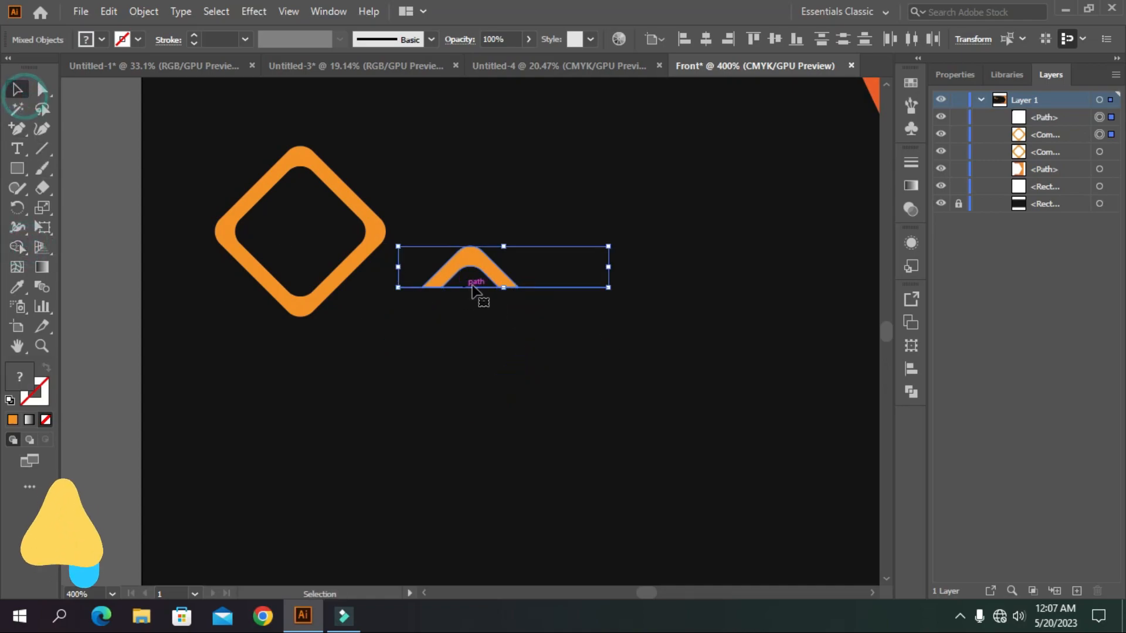
{"action": "left_click", "coordinate": [558, 189]}
{"action": "left_click", "coordinate": [540, 287]}
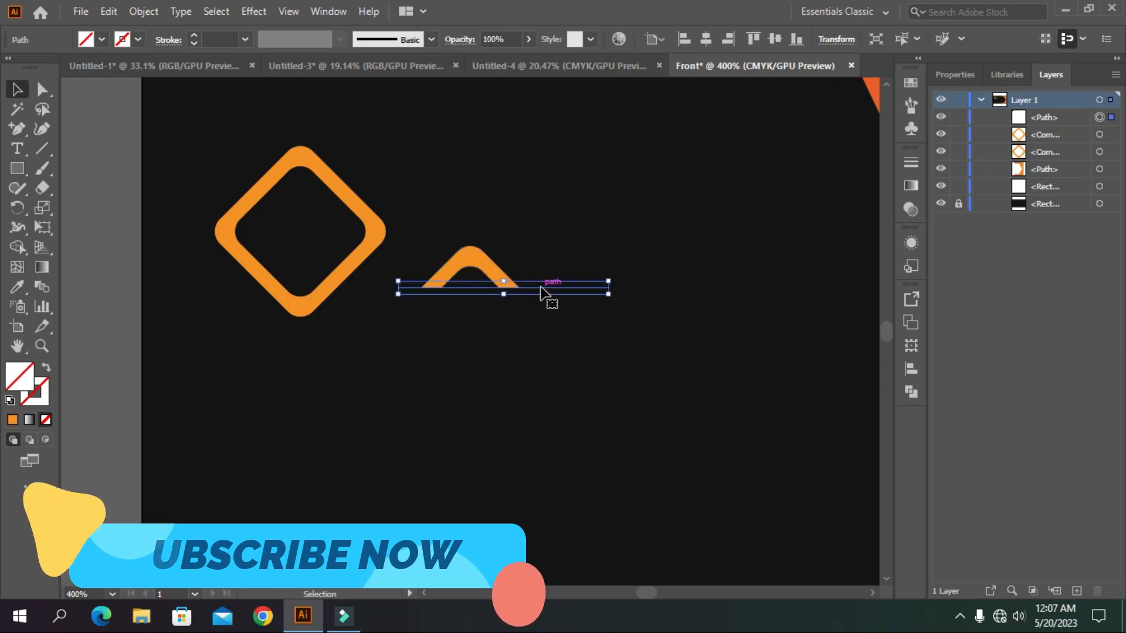
{"action": "key", "text": "Delete"}
Round the corners at both lower ends of the orange chevron to a radius of about 0.0147 in
{"action": "left_click", "coordinate": [481, 267]}
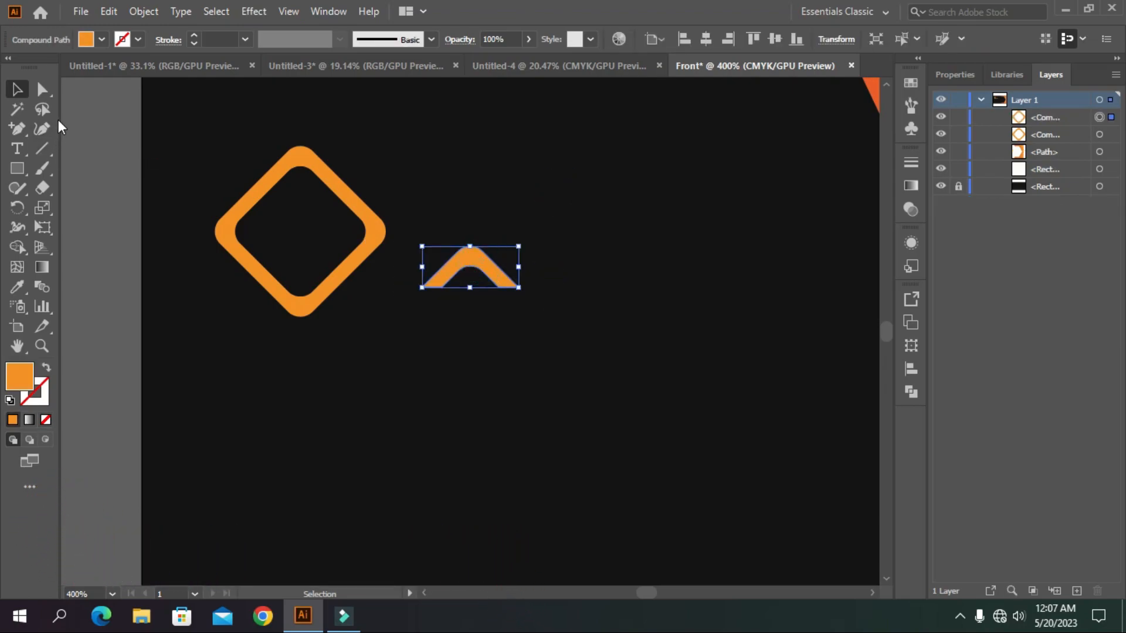
{"action": "left_click", "coordinate": [41, 89]}
{"action": "key", "text": "ctrl+plus"}
{"action": "key", "text": "ctrl+plus"}
{"action": "key", "text": "ctrl+plus"}
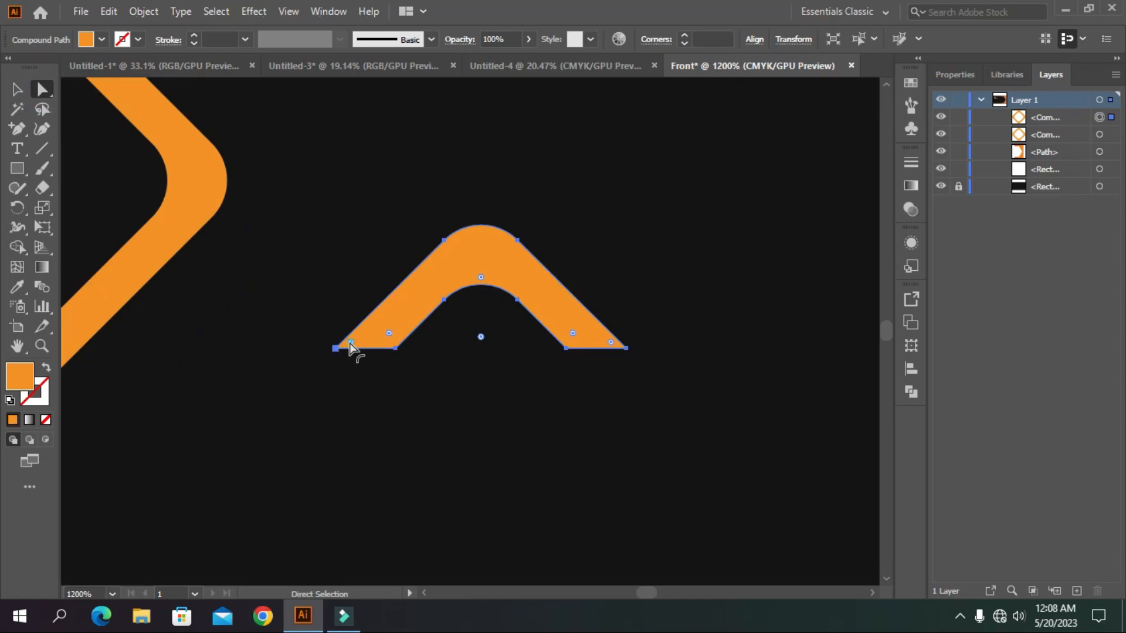
{"action": "left_click_drag", "start_coordinate": [608, 345], "coordinate": [592, 333]}
{"action": "scroll", "coordinate": [594, 344], "scroll_direction": "down", "scroll_amount": 2}
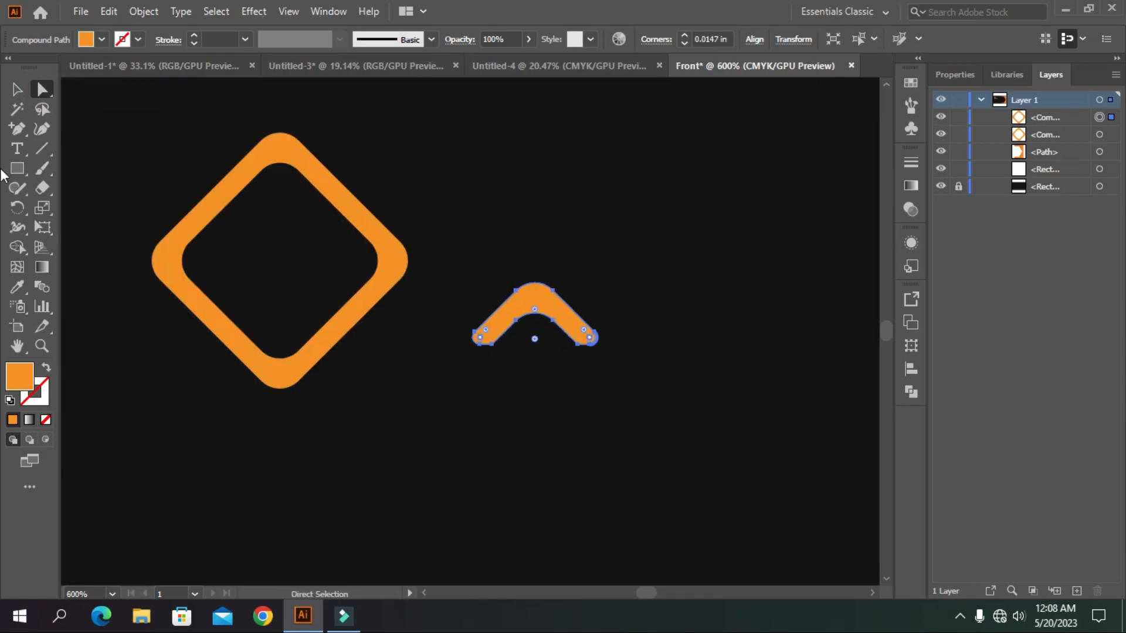
Move the rounded chevron into the lower part of the diamond frame
{"action": "left_click", "coordinate": [17, 93]}
{"action": "left_click", "coordinate": [477, 138]}
{"action": "left_click_drag", "start_coordinate": [516, 300], "coordinate": [265, 222]}
Centre the chevron and the diamond frame on each other horizontally and vertically, aligning to the selection
{"action": "left_click", "coordinate": [255, 169]}
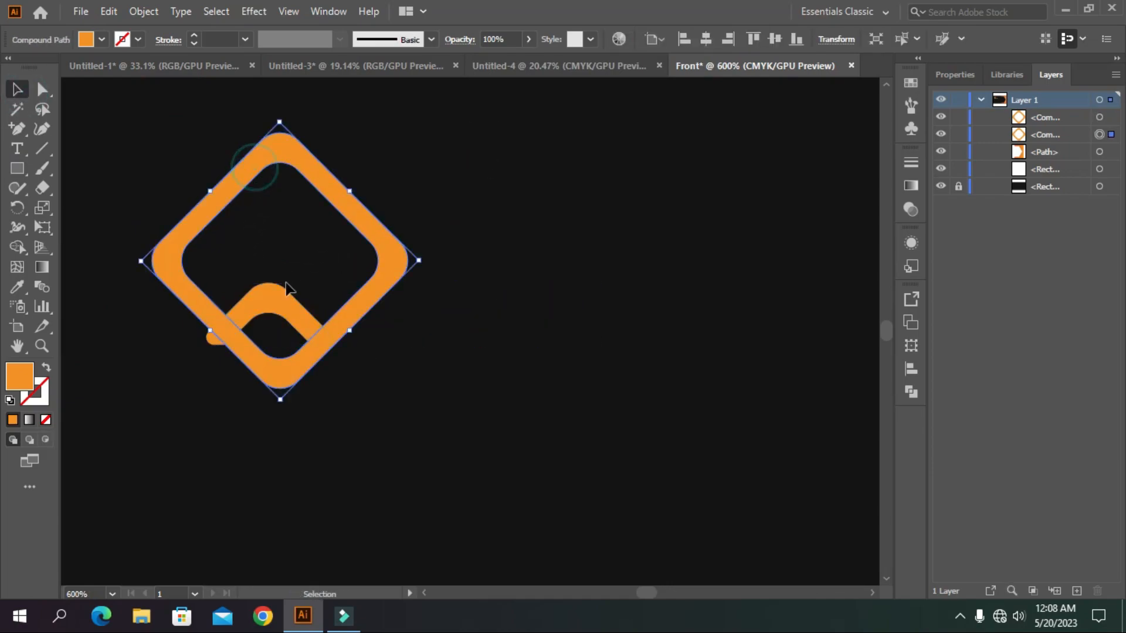
{"action": "left_click", "coordinate": [282, 313], "text": "shift"}
{"action": "left_click", "coordinate": [907, 369]}
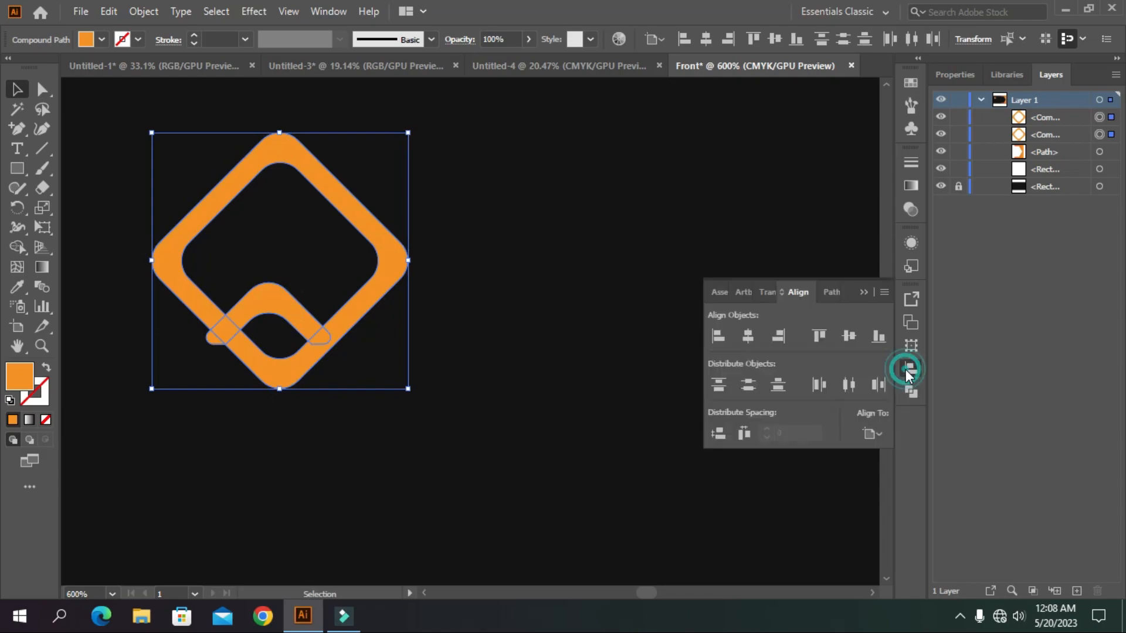
{"action": "left_click", "coordinate": [878, 434]}
{"action": "left_click", "coordinate": [884, 449]}
{"action": "left_click", "coordinate": [753, 338]}
{"action": "left_click", "coordinate": [851, 336]}
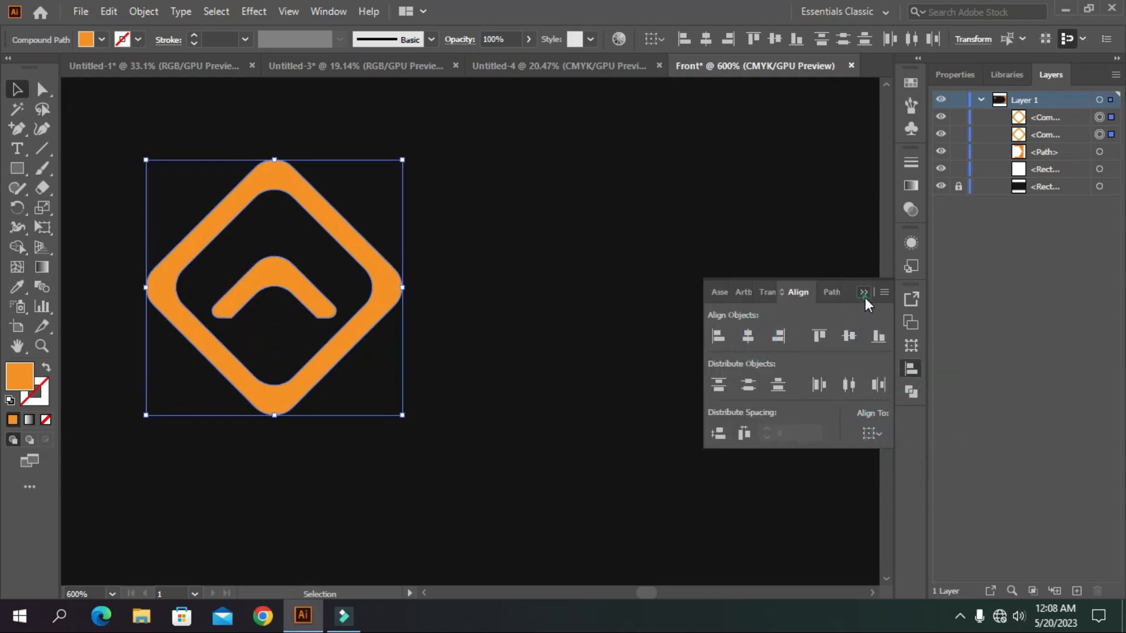
Group the diamond frame and the chevron into one logo
{"action": "right_click", "coordinate": [376, 284]}
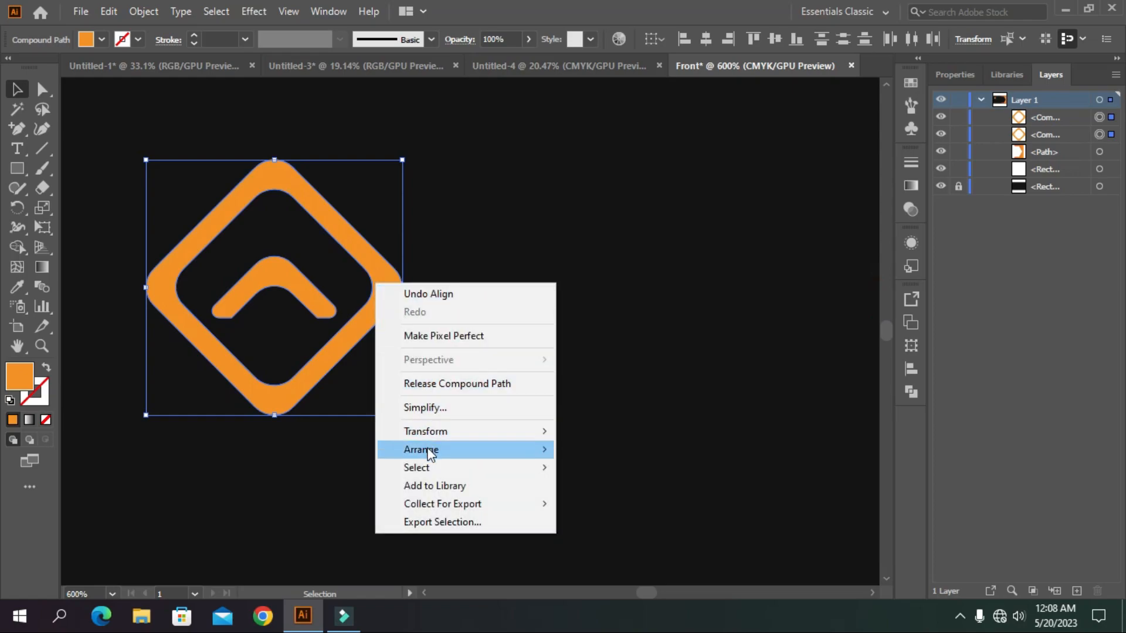
{"action": "left_click", "coordinate": [392, 263]}
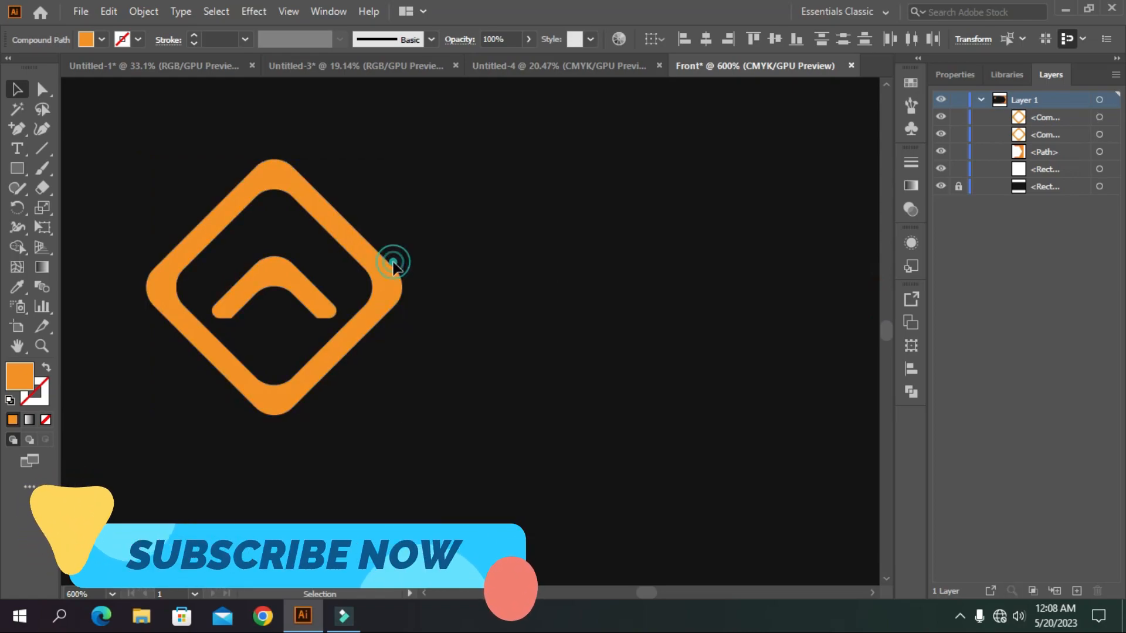
{"action": "left_click", "coordinate": [296, 297]}
{"action": "left_click", "coordinate": [322, 209], "text": "shift"}
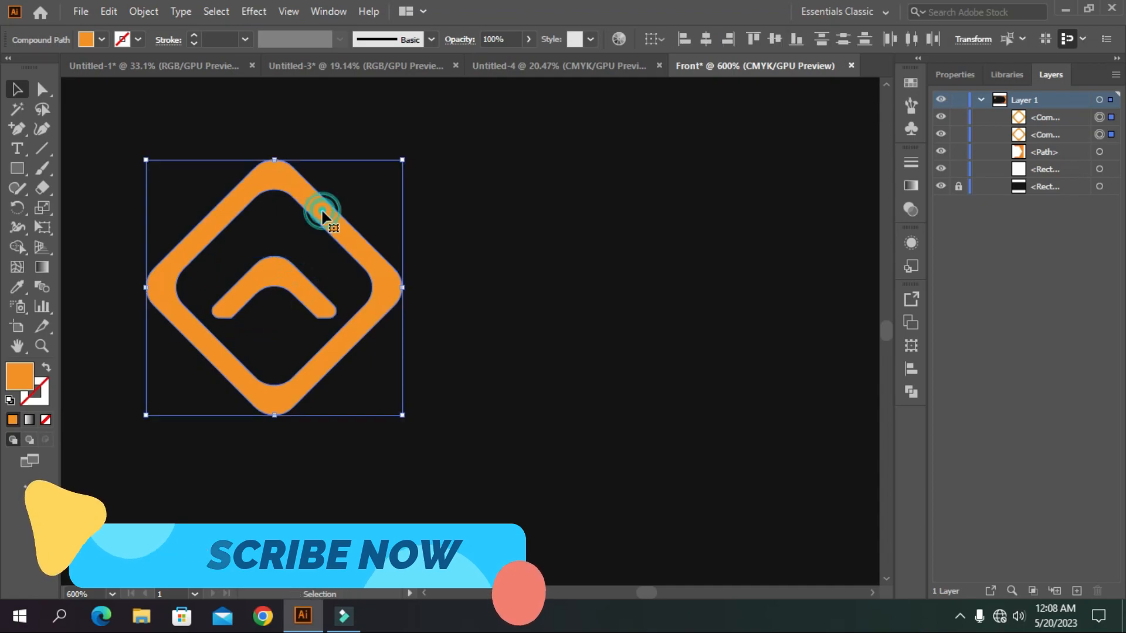
{"action": "right_click", "coordinate": [322, 209]}
{"action": "left_click", "coordinate": [325, 197]}
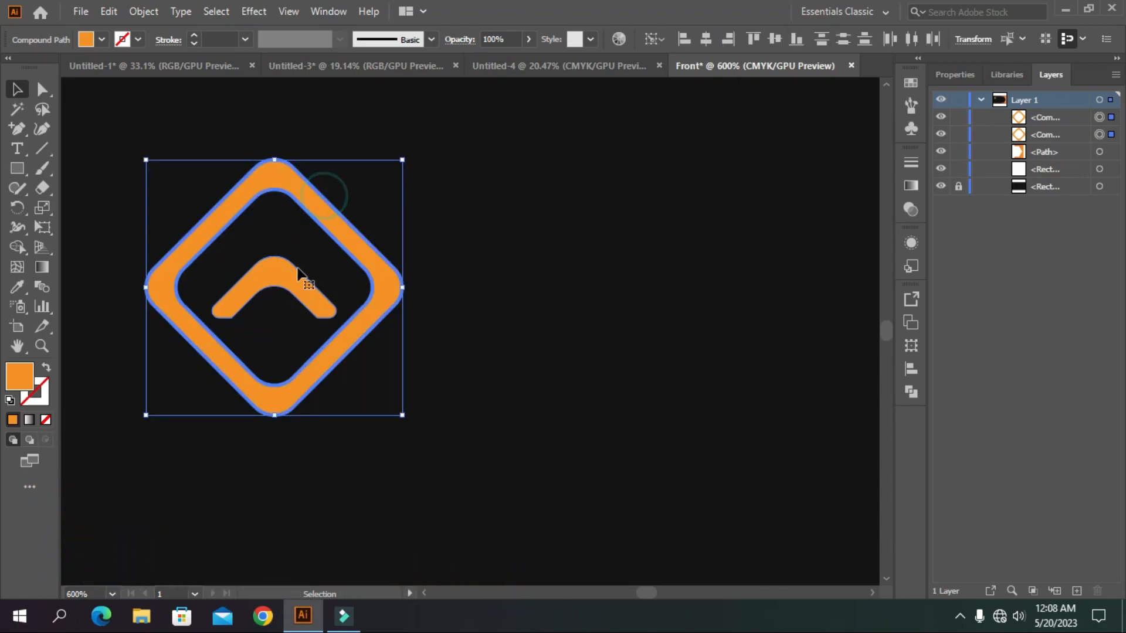
{"action": "key", "text": "ctrl+g"}
{"action": "scroll", "coordinate": [452, 316], "scroll_direction": "down", "scroll_amount": 2}
{"action": "scroll", "coordinate": [455, 324], "scroll_direction": "down", "scroll_amount": 2}
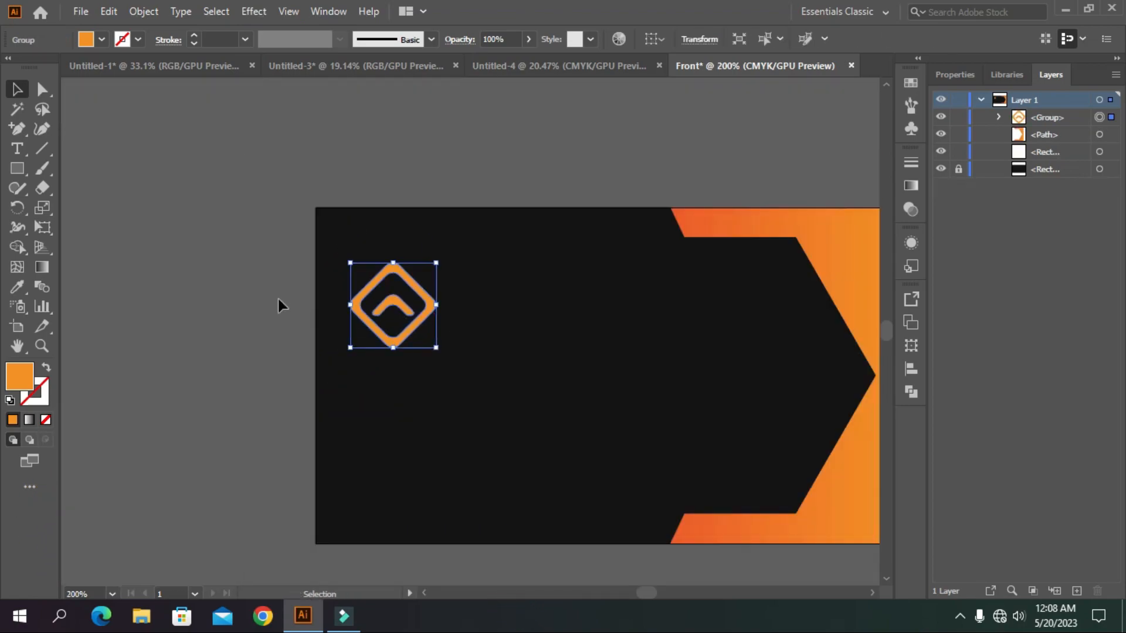
Move the logo group from the card's upper left area into the open space beside the hexagon-cut shape
{"action": "left_click", "coordinate": [448, 384]}
{"action": "left_click_drag", "start_coordinate": [430, 312], "coordinate": [760, 368]}
{"action": "left_click", "coordinate": [563, 150]}
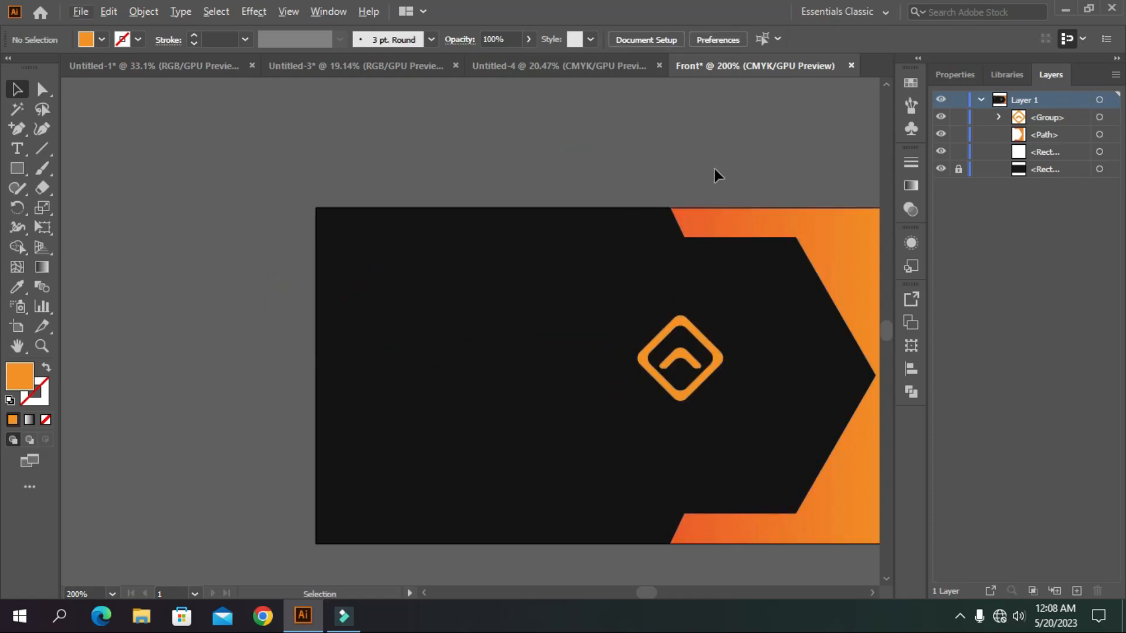
Apply the side shape's orange gradient to the logo group by sampling it with the Eyedropper
{"action": "left_click_drag", "start_coordinate": [718, 164], "coordinate": [549, 152]}
{"action": "scroll", "coordinate": [542, 311], "scroll_direction": "up", "scroll_amount": 1}
{"action": "left_click", "coordinate": [542, 337]}
{"action": "left_click", "coordinate": [17, 287]}
{"action": "left_click", "coordinate": [572, 170]}
{"action": "left_click", "coordinate": [17, 90]}
Redirect the logo's gradient vertically with the Gradient tool, from red-orange at the top to lighter orange at the bottom
{"action": "left_click", "coordinate": [42, 265]}
{"action": "left_click_drag", "start_coordinate": [505, 301], "coordinate": [506, 401]}
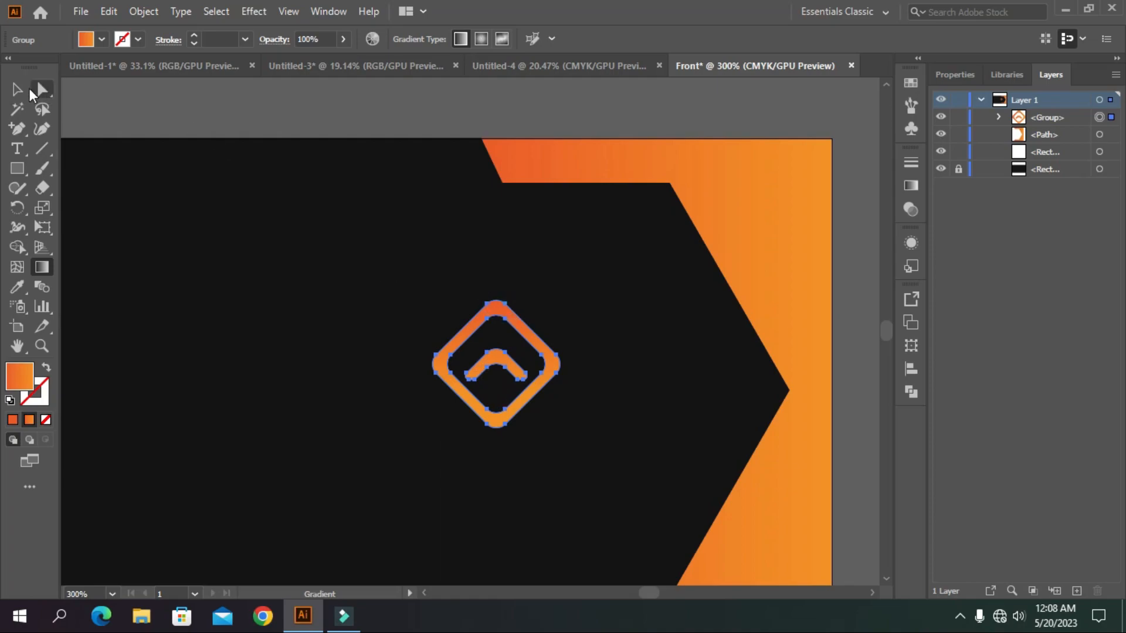
{"action": "left_click", "coordinate": [26, 90]}
{"action": "left_click", "coordinate": [326, 151]}
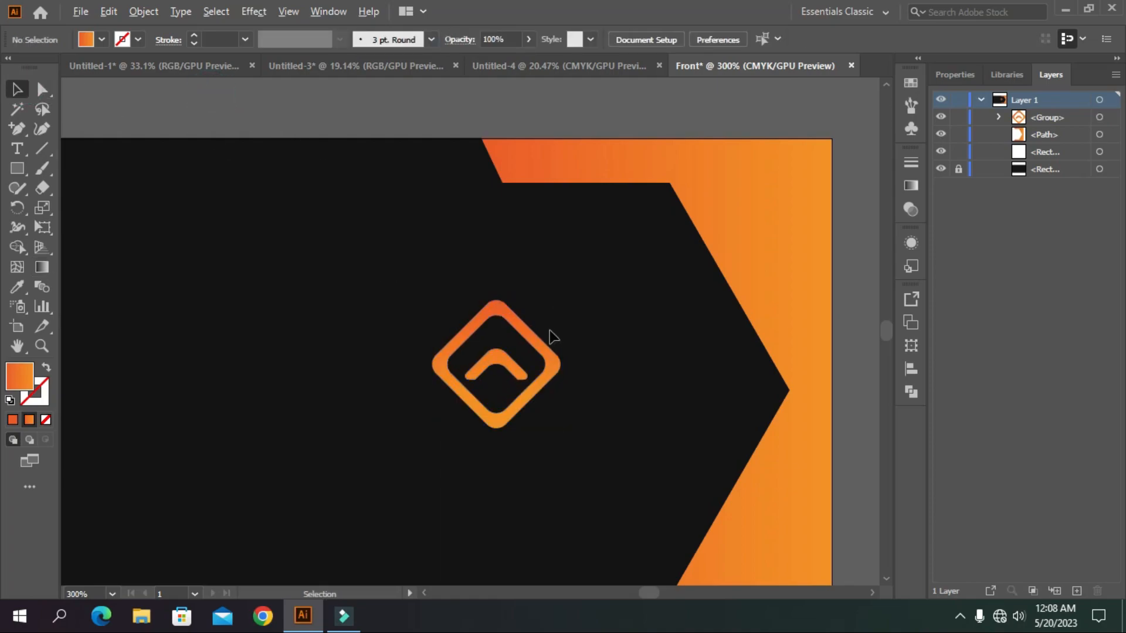
Bring the DESIGN / TAGLINE SPACE text group from the Untitled-1 document into the Front document and shrink it to fit the card
{"action": "scroll", "coordinate": [550, 338], "scroll_direction": "down", "scroll_amount": 1}
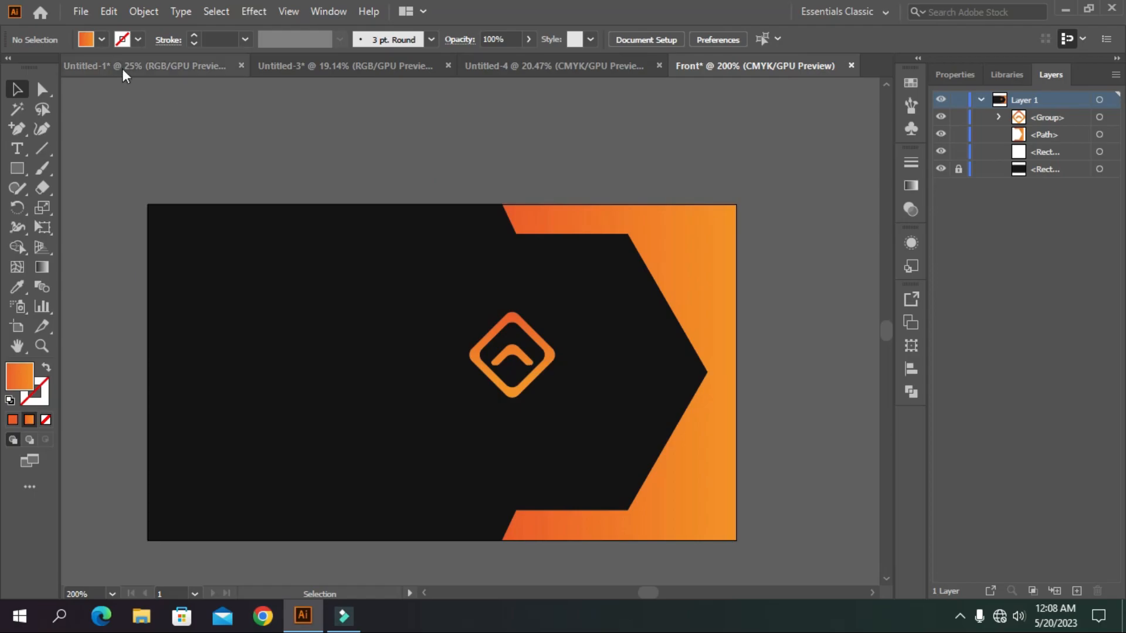
{"action": "left_click", "coordinate": [118, 65]}
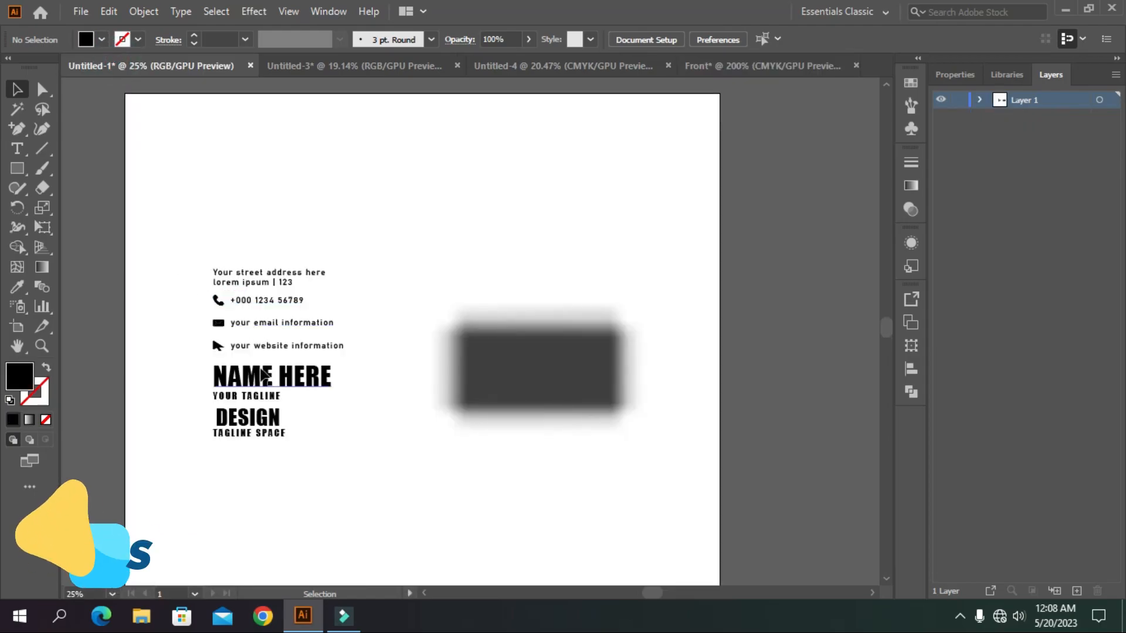
{"action": "left_click_drag", "start_coordinate": [246, 411], "coordinate": [368, 227]}
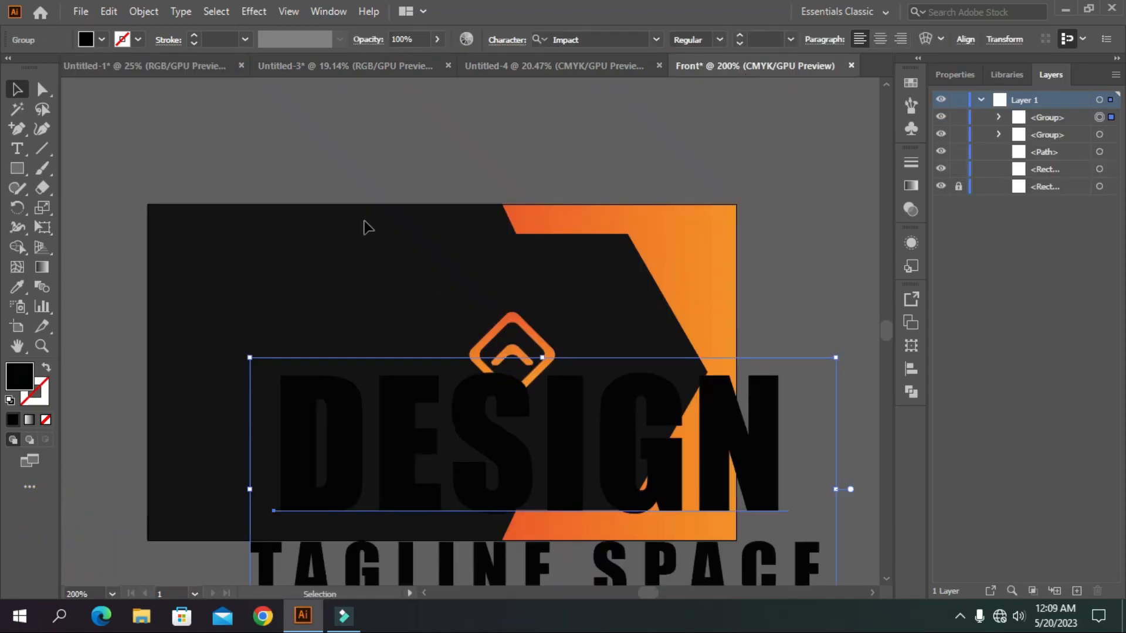
{"action": "left_click_drag", "start_coordinate": [838, 359], "coordinate": [616, 456]}
Fill the DESIGN / TAGLINE SPACE text group with white and place it directly below the diamond logo
{"action": "left_click", "coordinate": [86, 39]}
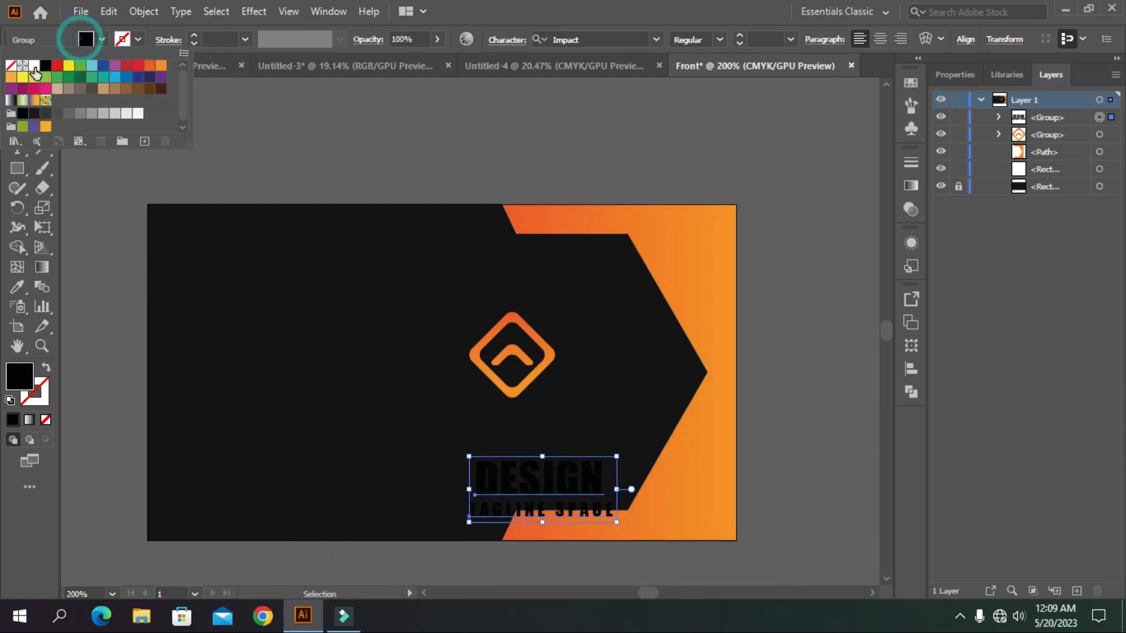
{"action": "left_click", "coordinate": [29, 72]}
{"action": "left_click", "coordinate": [334, 136]}
{"action": "left_click_drag", "start_coordinate": [503, 478], "coordinate": [474, 427]}
{"action": "left_click", "coordinate": [502, 171]}
Scale down the DESIGN / TAGLINE SPACE text and the diamond logo, keeping the logo just above the text
{"action": "scroll", "coordinate": [562, 499], "scroll_direction": "up", "scroll_amount": 1}
{"action": "left_click", "coordinate": [547, 383]}
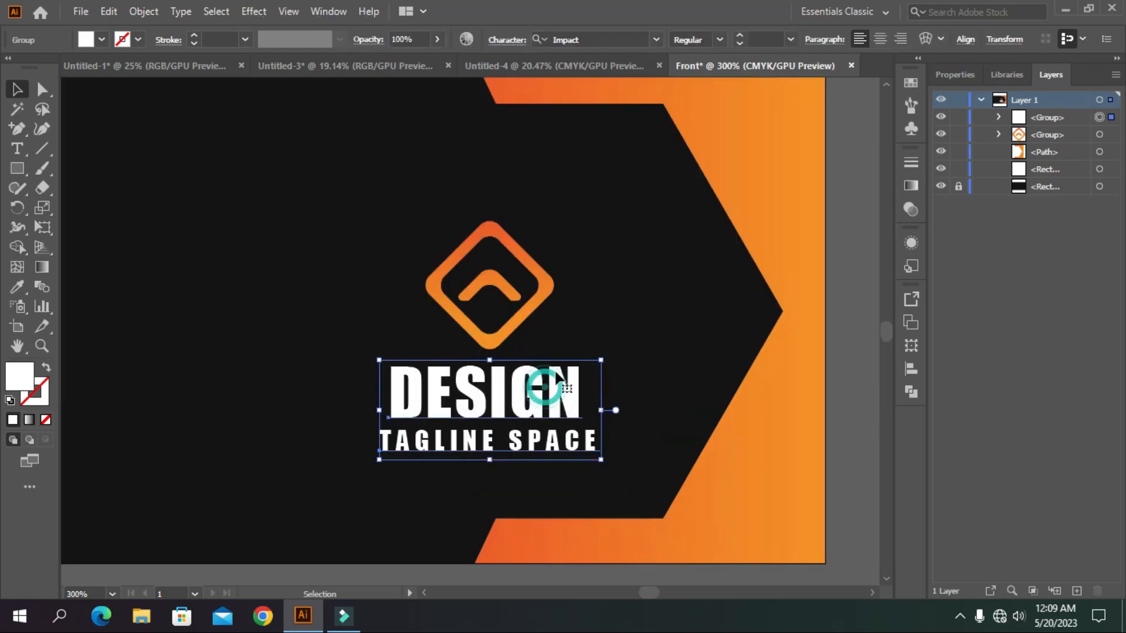
{"action": "left_click_drag", "start_coordinate": [596, 360], "coordinate": [528, 364]}
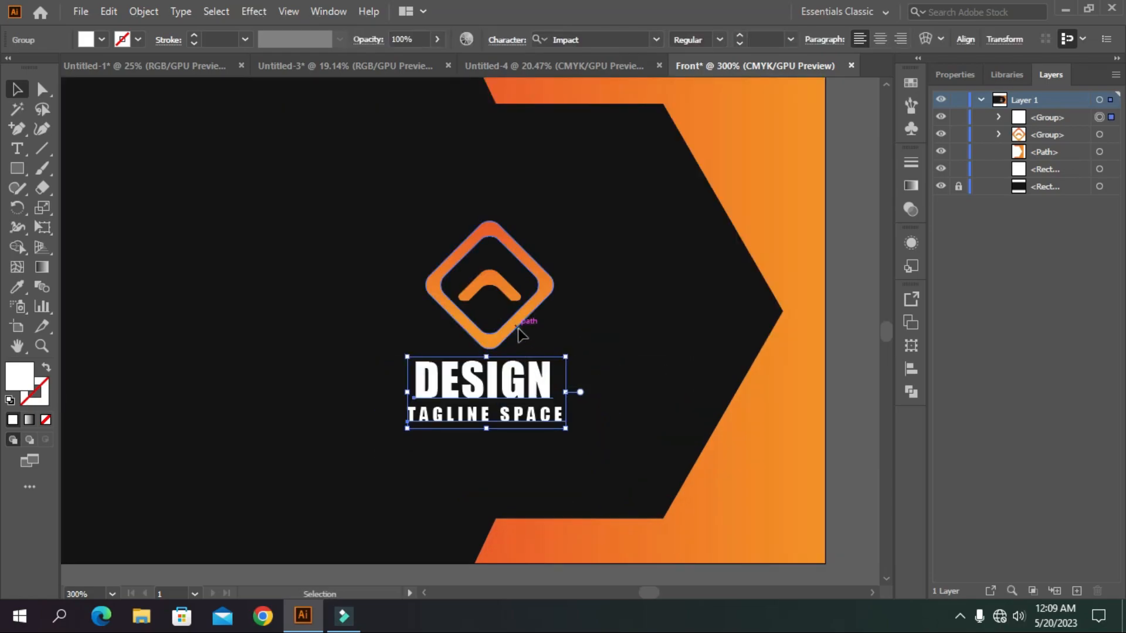
{"action": "left_click", "coordinate": [521, 333]}
{"action": "left_click_drag", "start_coordinate": [554, 222], "coordinate": [498, 301]}
{"action": "scroll", "coordinate": [504, 335], "scroll_direction": "down", "scroll_amount": 1}
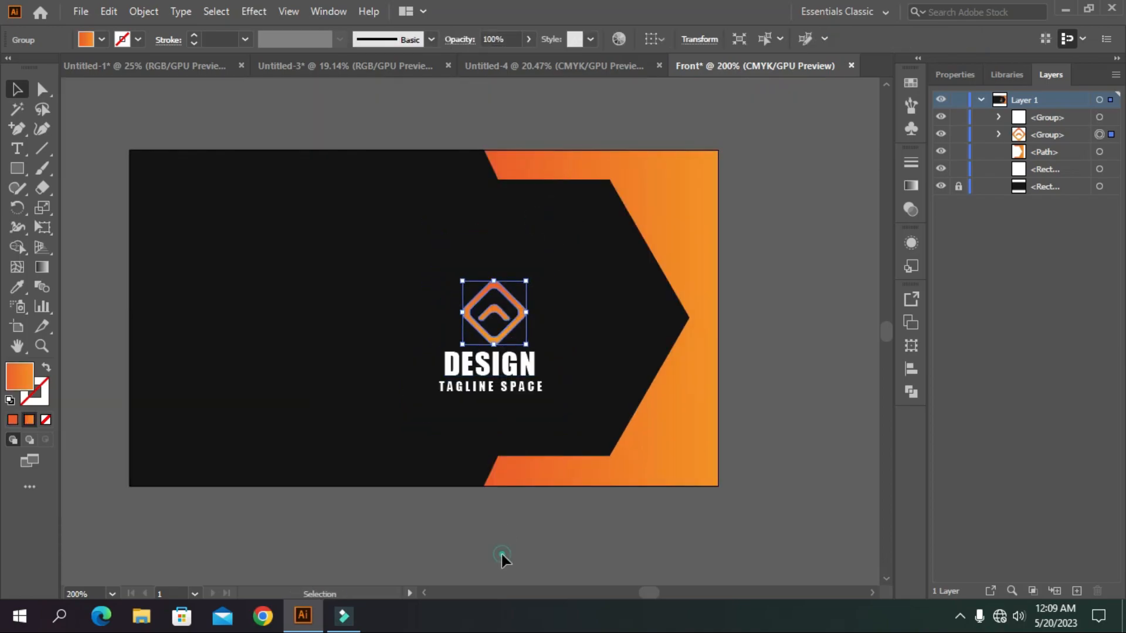
{"action": "left_click", "coordinate": [501, 555]}
Align the diamond logo and the DESIGN / TAGLINE SPACE text to each other by their horizontal centers
{"action": "scroll", "coordinate": [492, 404], "scroll_direction": "up", "scroll_amount": 1}
{"action": "left_click", "coordinate": [513, 345]}
{"action": "left_click", "coordinate": [507, 306], "text": "shift"}
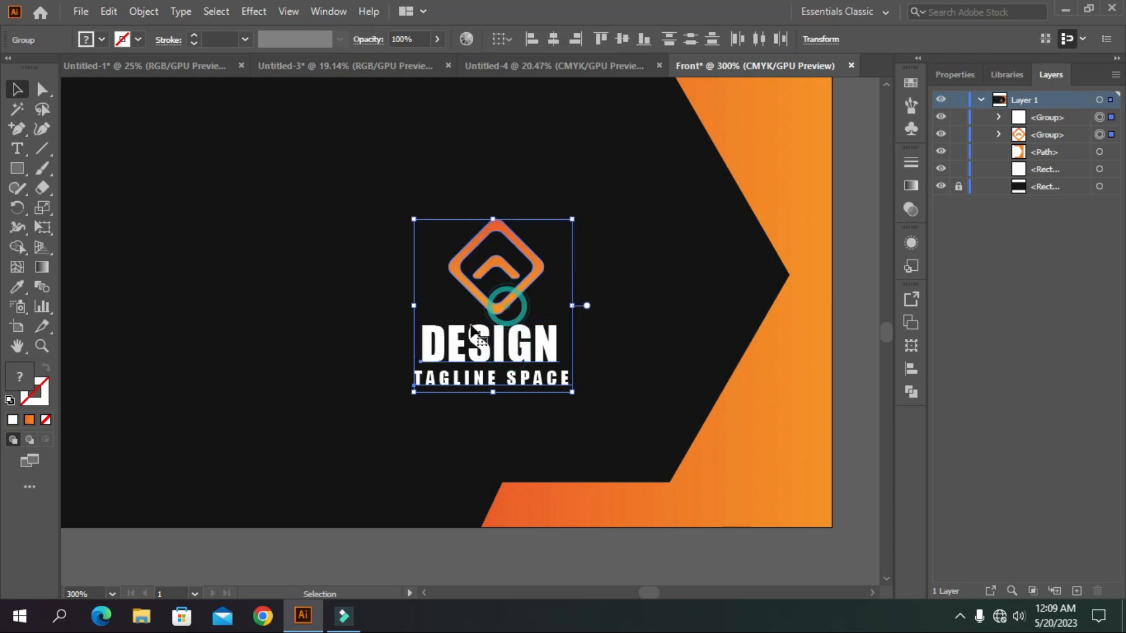
{"action": "left_click", "coordinate": [560, 38]}
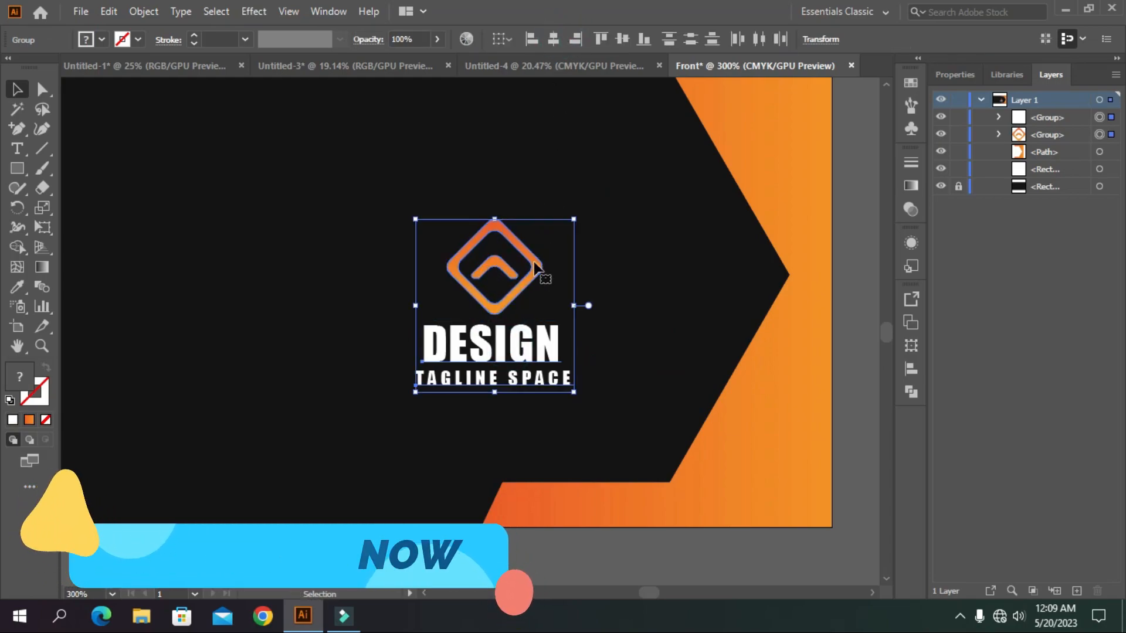
{"action": "left_click", "coordinate": [489, 555]}
{"action": "key", "text": "ctrl+z"}
{"action": "key", "text": "ctrl+z"}
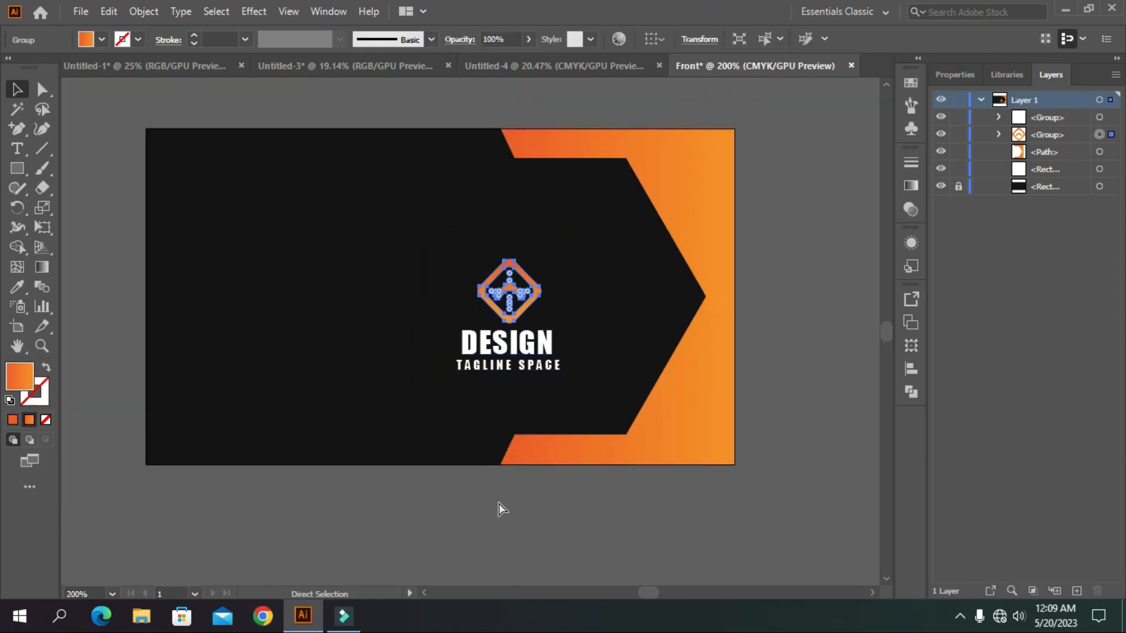
Nudge the diamond logo slightly down toward the DESIGN text and group the logo with the text
{"action": "left_click", "coordinate": [498, 501]}
{"action": "scroll", "coordinate": [505, 319], "scroll_direction": "up", "scroll_amount": 2}
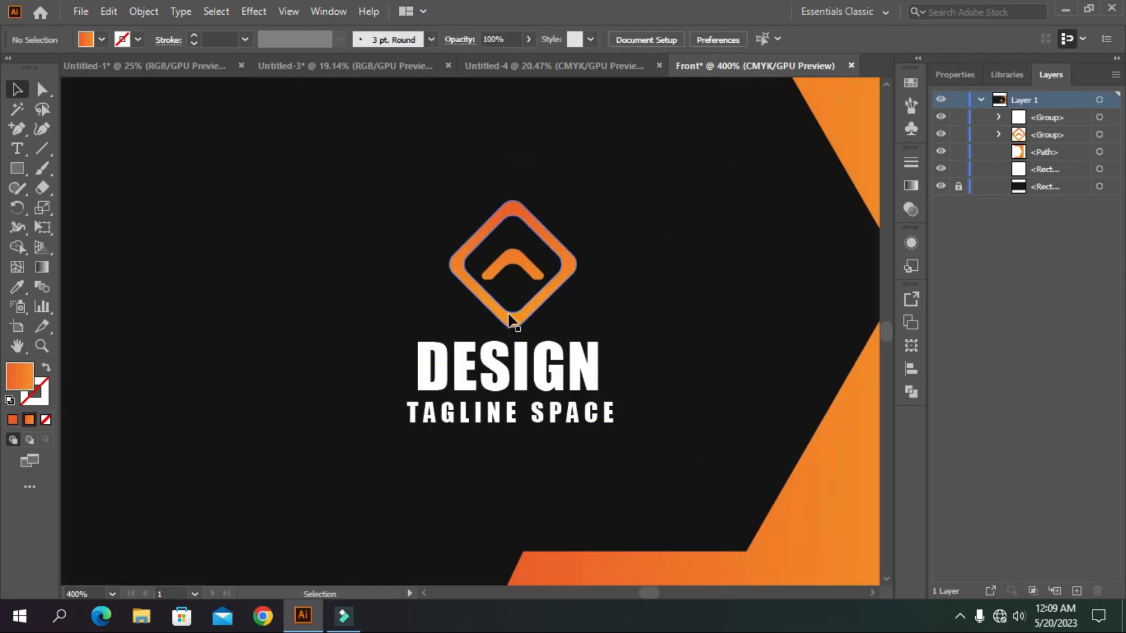
{"action": "left_click", "coordinate": [508, 316]}
{"action": "key", "text": "alt+f"}
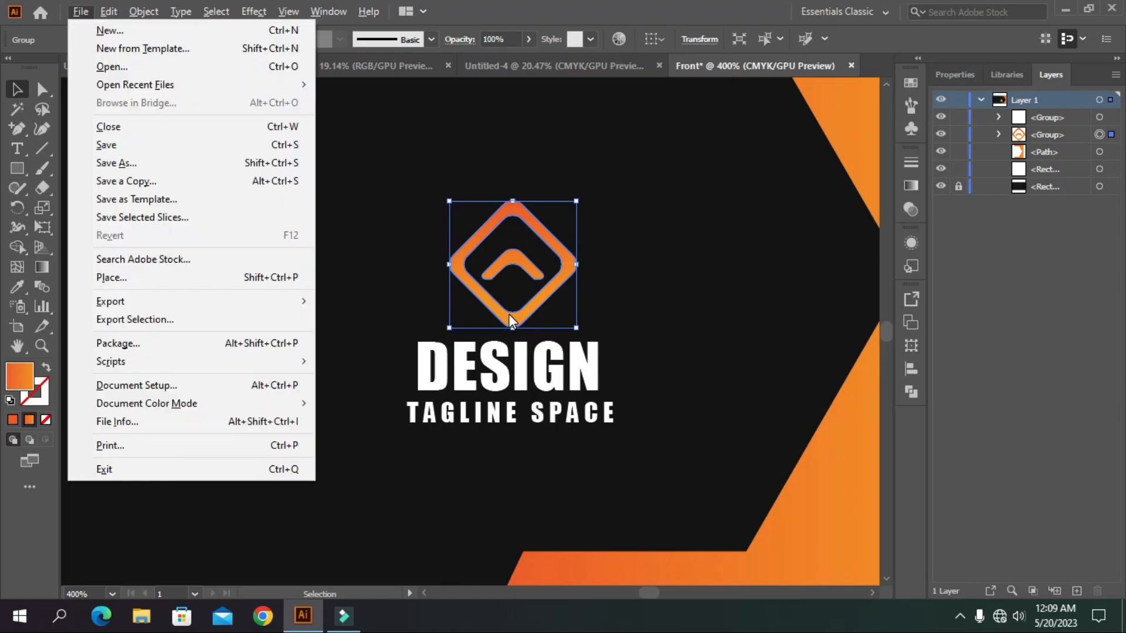
{"action": "left_click", "coordinate": [653, 344]}
{"action": "left_click", "coordinate": [525, 321]}
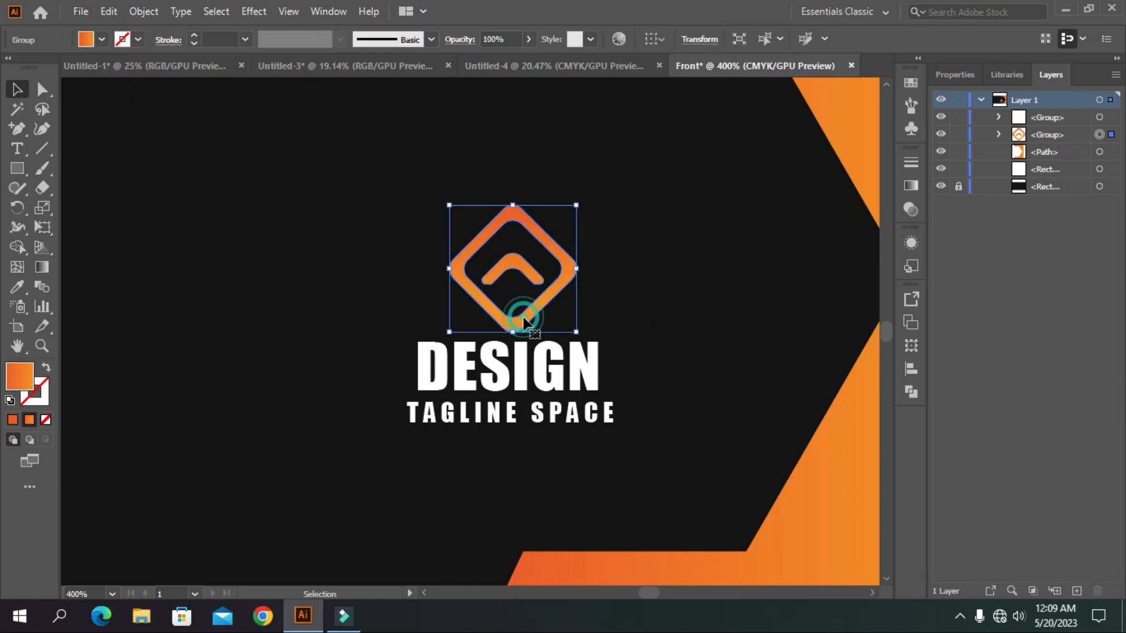
{"action": "left_click", "coordinate": [543, 354], "text": "shift"}
{"action": "key", "text": "ctrl+g"}
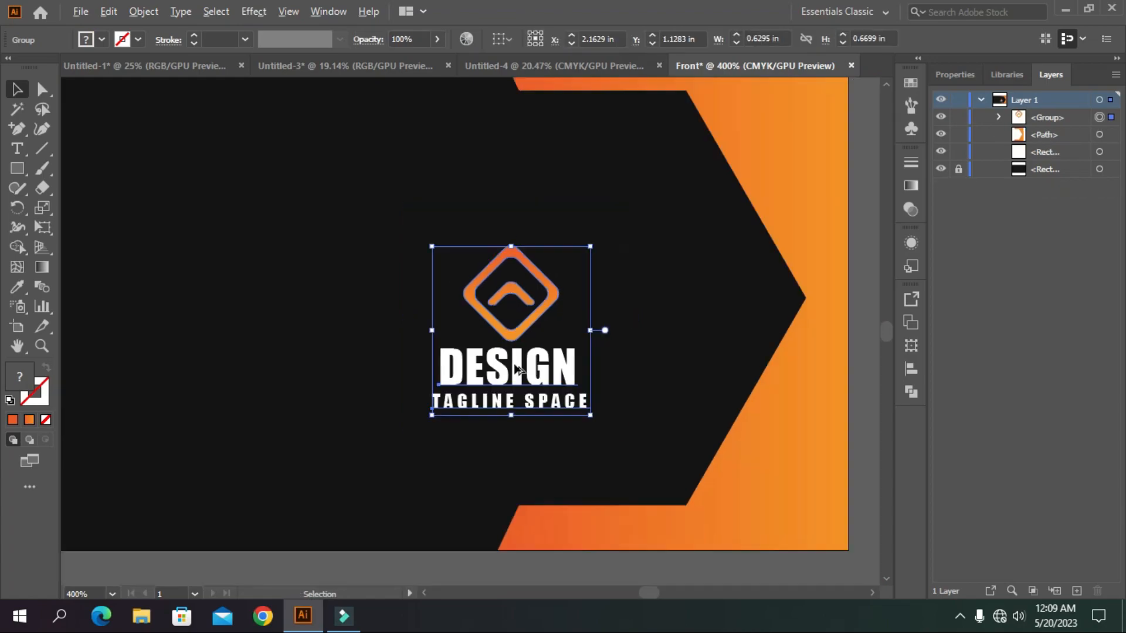
Set alignment to the artboard and center the combined logo and text group vertically on the card
{"action": "scroll", "coordinate": [516, 369], "scroll_direction": "down", "scroll_amount": 3}
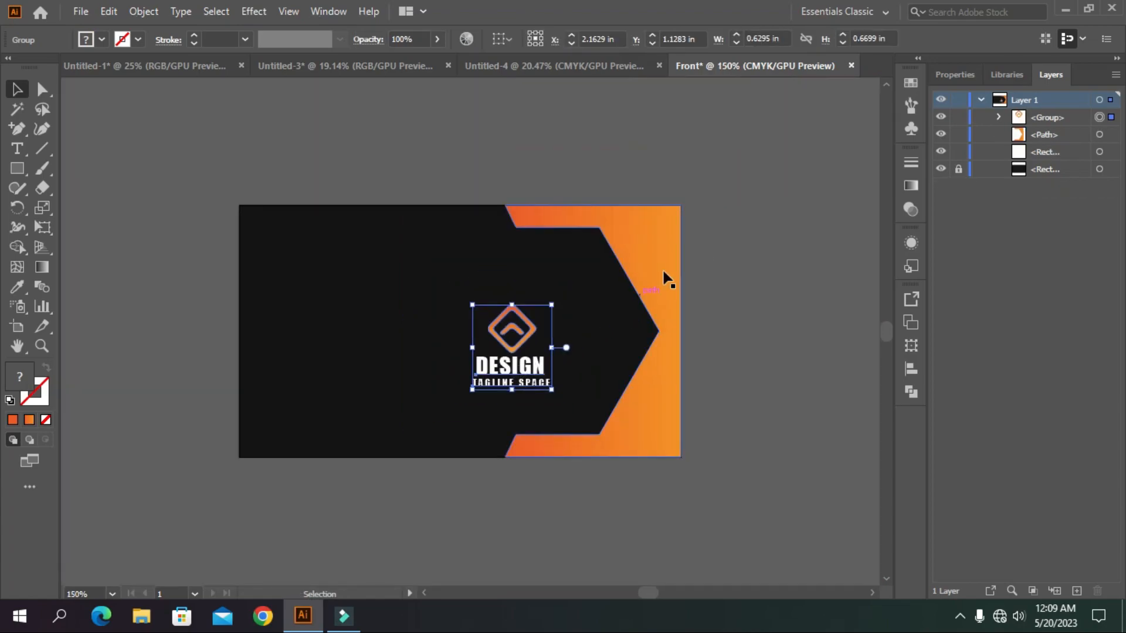
{"action": "left_click", "coordinate": [908, 369]}
{"action": "left_click", "coordinate": [873, 433]}
{"action": "left_click", "coordinate": [881, 487]}
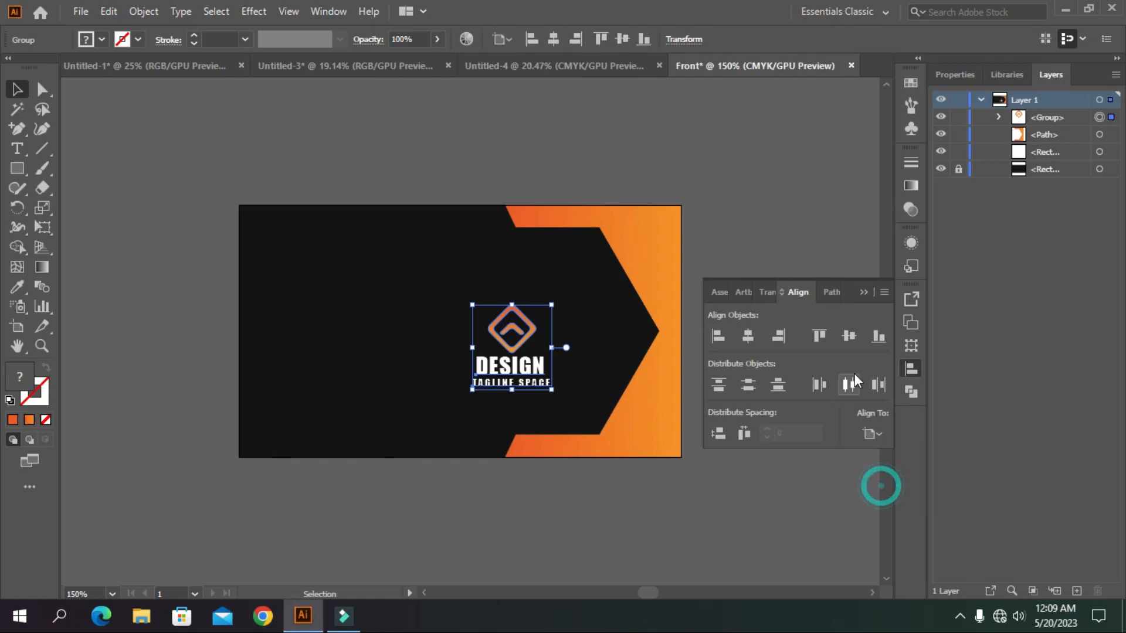
{"action": "left_click", "coordinate": [848, 336]}
{"action": "left_click", "coordinate": [840, 287]}
Move the logo group horizontally farther into the hexagon cut of the orange shape and deselect it
{"action": "mouse_move", "coordinate": [544, 318]}
{"action": "left_mouse_down"}
{"action": "mouse_move", "coordinate": [587, 318]}
{"action": "mouse_move", "coordinate": [540, 333]}
{"action": "left_mouse_up"}
{"action": "left_click", "coordinate": [730, 294]}
{"action": "left_click", "coordinate": [723, 299]}
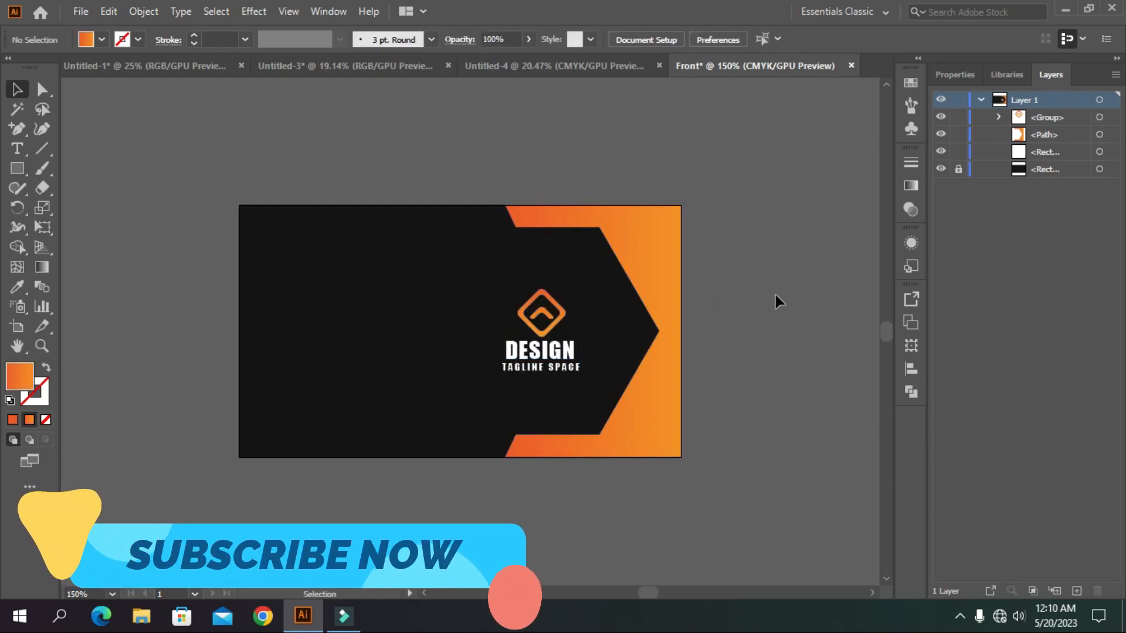
Add the text line "Lorem ipsum dolor" above the card and fill it with white
{"action": "left_click", "coordinate": [26, 154]}
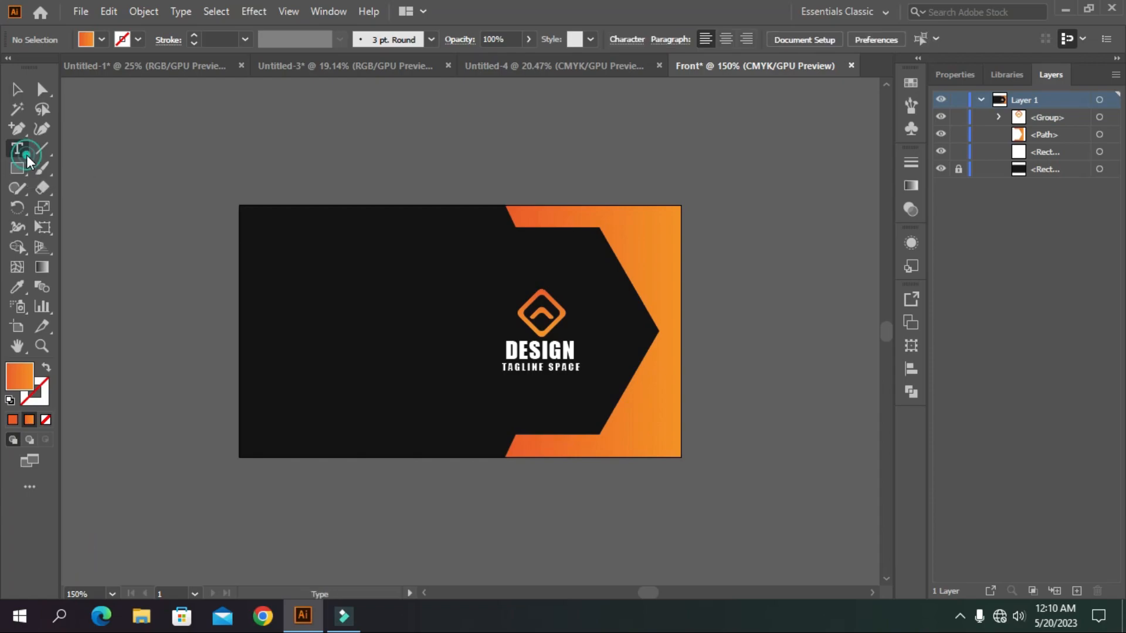
{"action": "left_click", "coordinate": [253, 157]}
{"action": "key", "text": "BackSpace"}
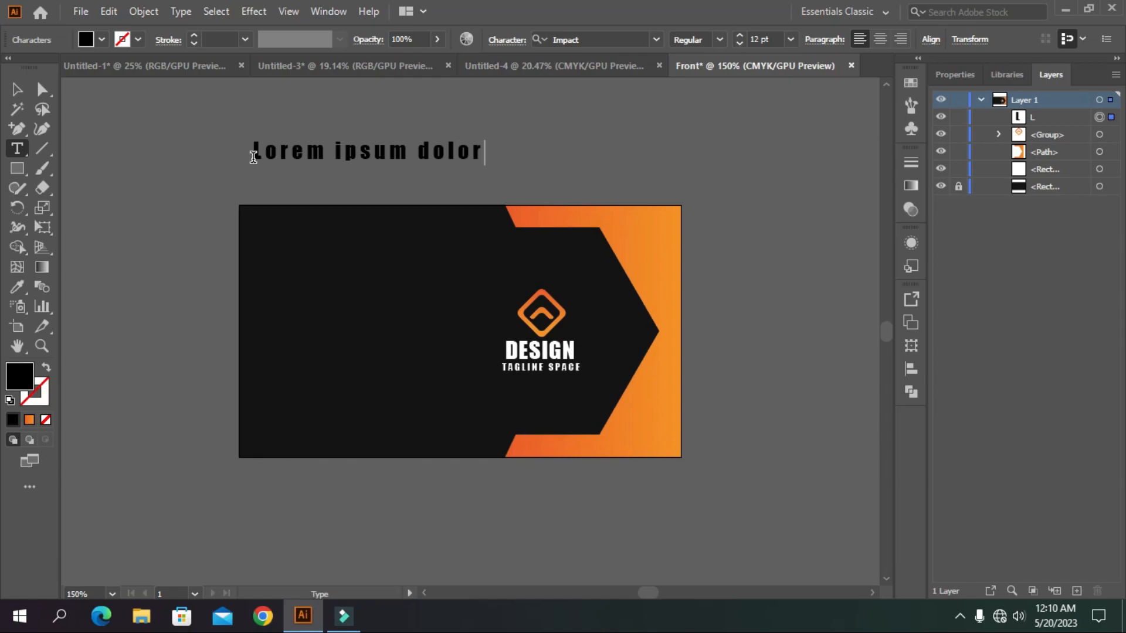
{"action": "left_click", "coordinate": [22, 90]}
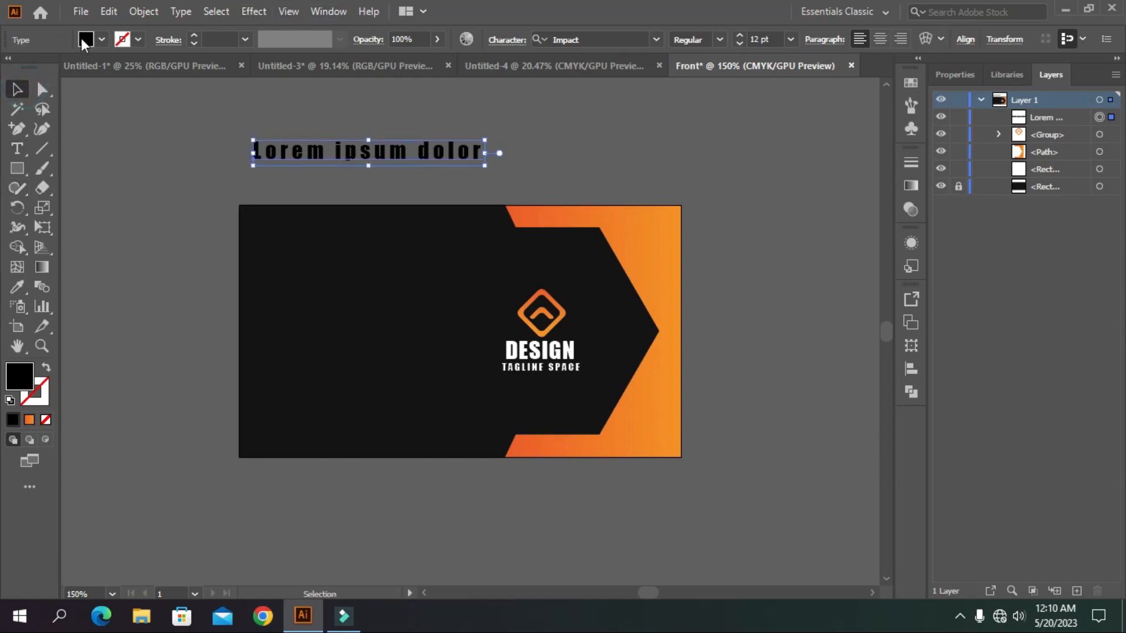
{"action": "left_click", "coordinate": [86, 39]}
{"action": "left_click", "coordinate": [34, 65]}
{"action": "left_click", "coordinate": [113, 193]}
Shrink the Lorem ipsum dolor text to about 6.5 pt and place it rotated 90° clockwise along the card's left edge
{"action": "left_click", "coordinate": [371, 145]}
{"action": "left_click_drag", "start_coordinate": [496, 136], "coordinate": [399, 237]}
{"action": "left_click_drag", "start_coordinate": [378, 143], "coordinate": [296, 313]}
{"action": "left_click_drag", "start_coordinate": [301, 207], "coordinate": [294, 212]}
{"action": "left_click", "coordinate": [326, 176]}
{"action": "left_click_drag", "start_coordinate": [286, 293], "coordinate": [262, 295]}
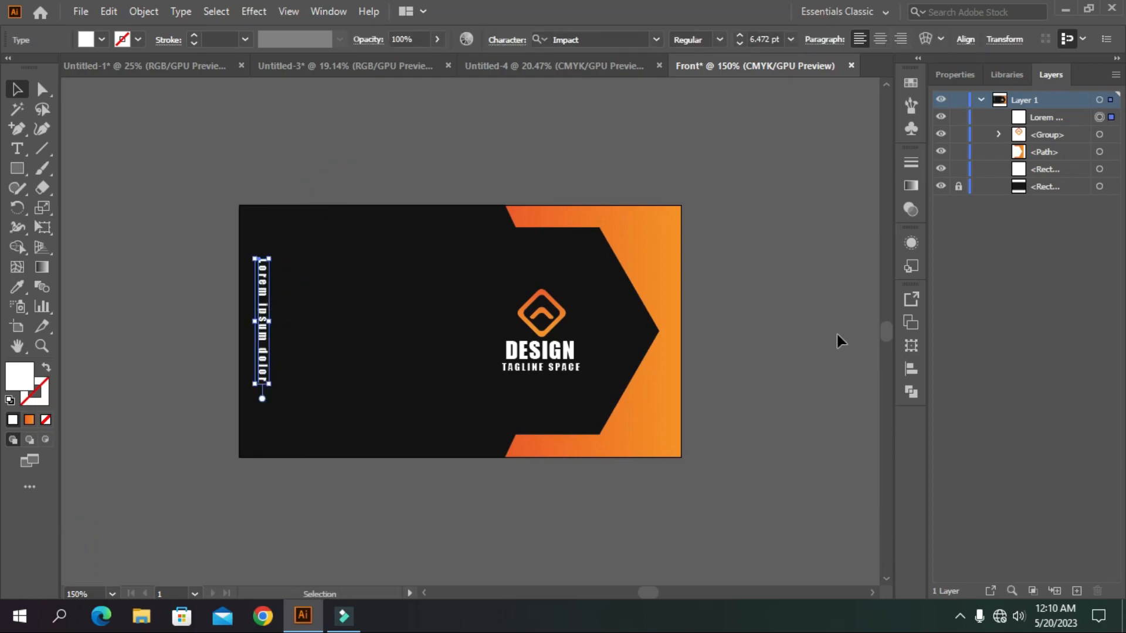
Center the rotated Lorem ipsum dolor text vertically on the artboard
{"action": "left_click", "coordinate": [909, 368]}
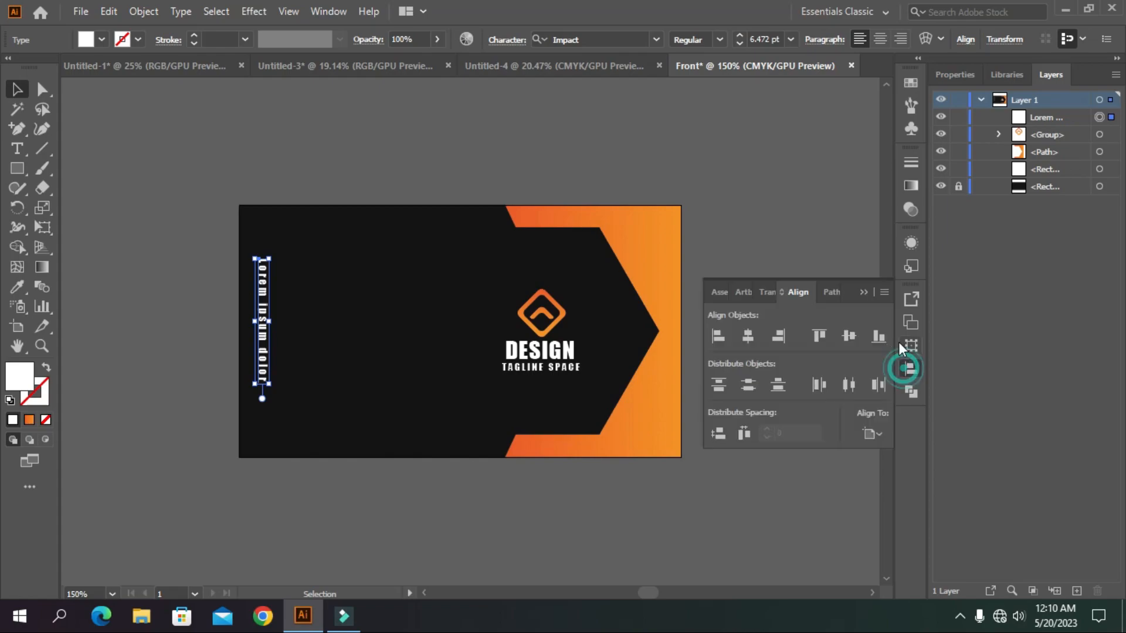
{"action": "left_click", "coordinate": [846, 338]}
{"action": "left_click", "coordinate": [863, 291]}
{"action": "left_click", "coordinate": [798, 259]}
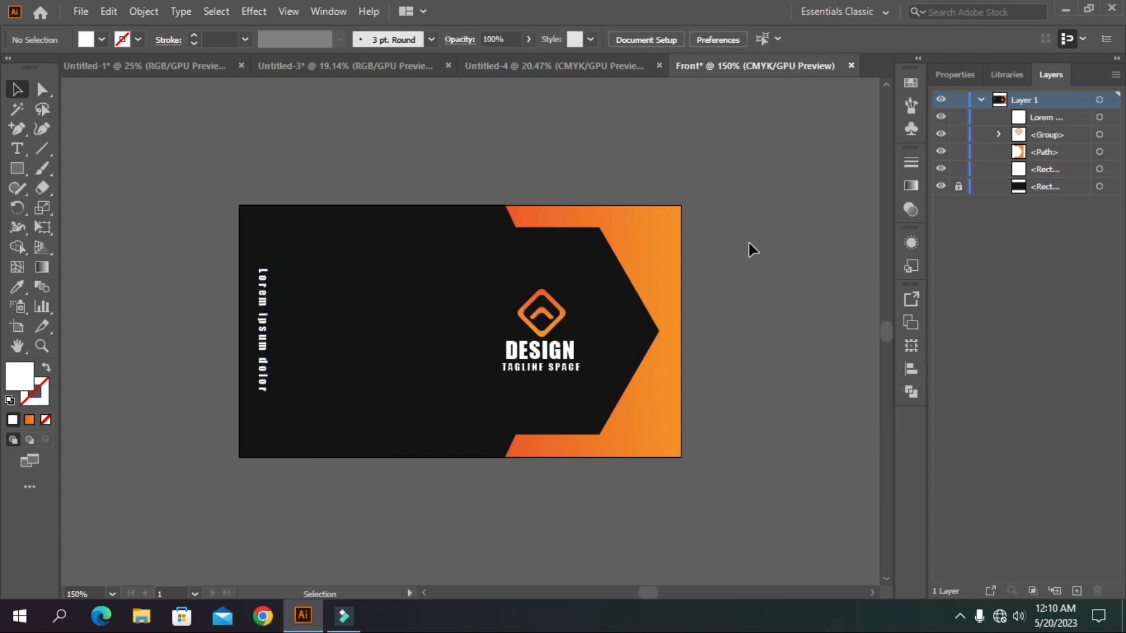
{"action": "left_click_drag", "start_coordinate": [184, 171], "coordinate": [568, 442]}
{"action": "left_click", "coordinate": [1111, 117]}
{"action": "left_click", "coordinate": [1110, 135], "text": "shift"}
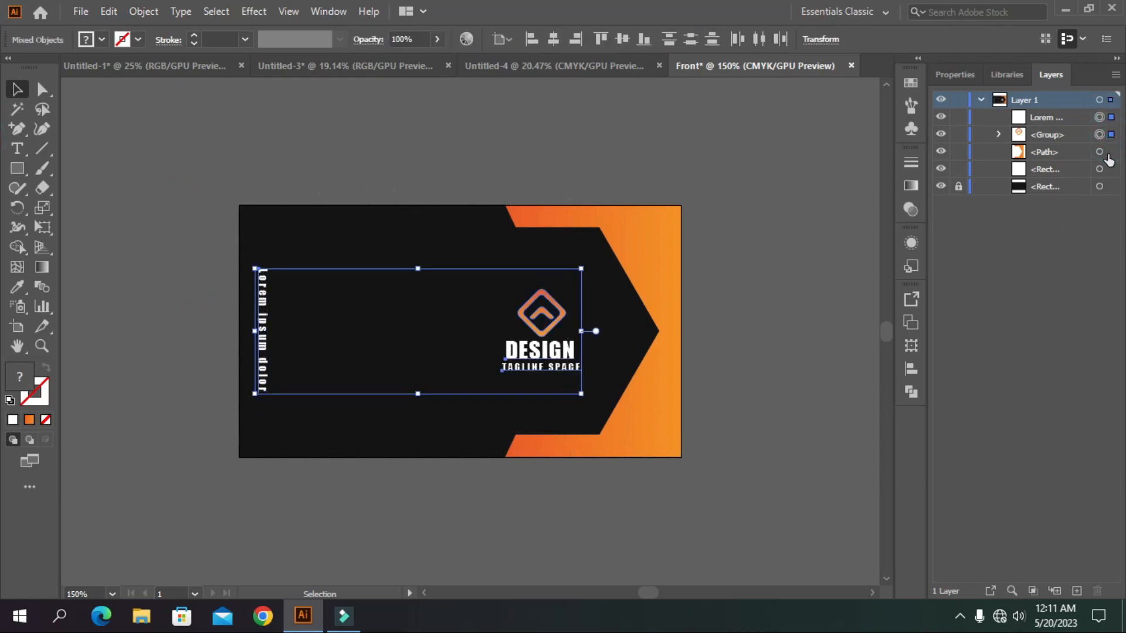
{"action": "left_click", "coordinate": [1083, 237]}
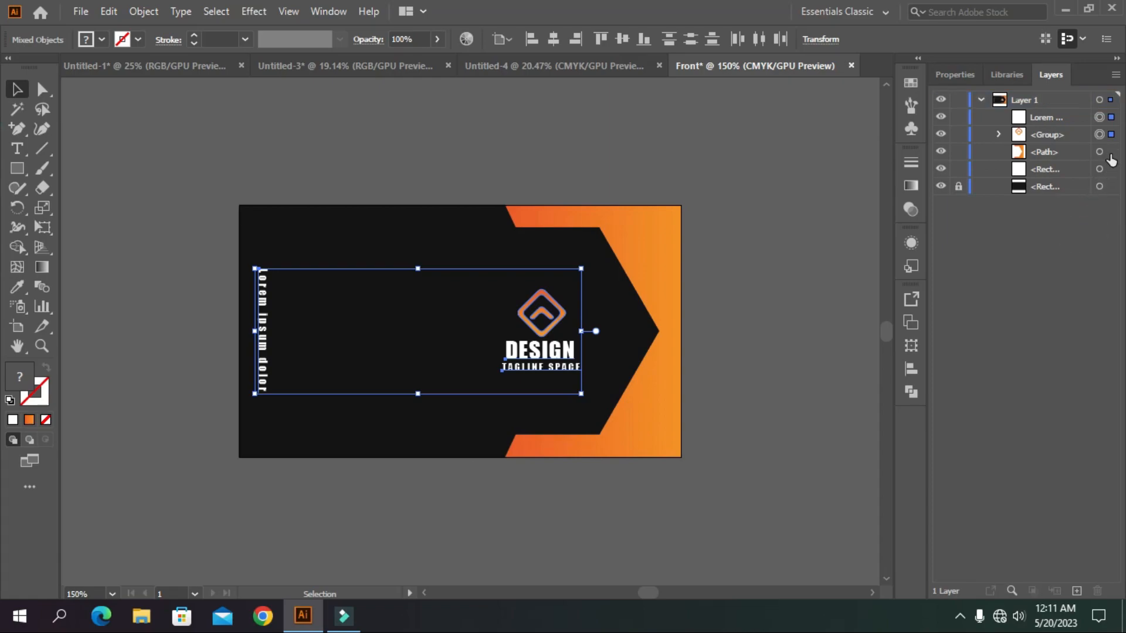
{"action": "left_click", "coordinate": [1110, 152]}
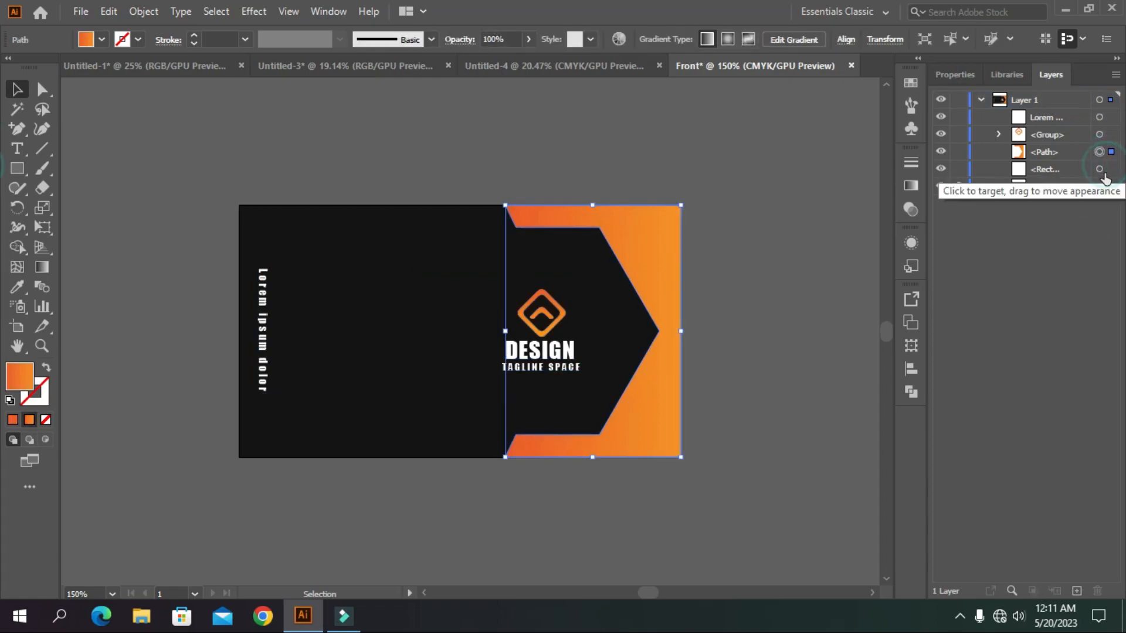
Unlock the near-black background rectangle and clear the selection
{"action": "left_click", "coordinate": [958, 186]}
{"action": "left_click", "coordinate": [1082, 225]}
{"action": "left_click", "coordinate": [770, 164]}
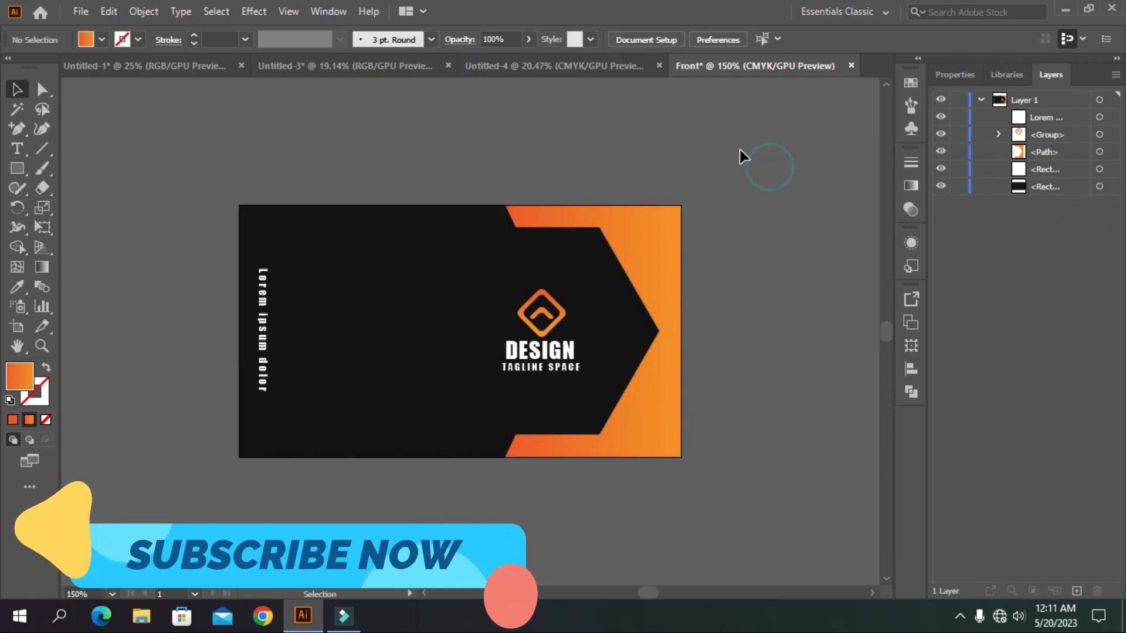
Group the vertical Lorem ipsum dolor line with the logo group and name the new group "text"
{"action": "left_click", "coordinate": [1099, 116]}
{"action": "left_click", "coordinate": [1099, 134], "text": "shift"}
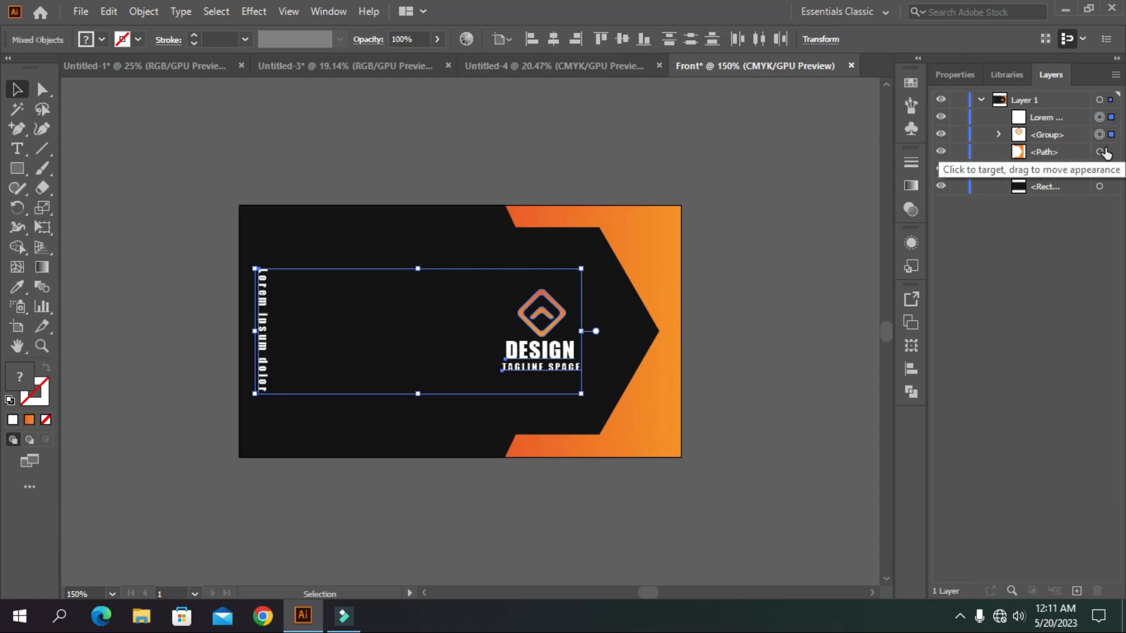
{"action": "right_click", "coordinate": [519, 251]}
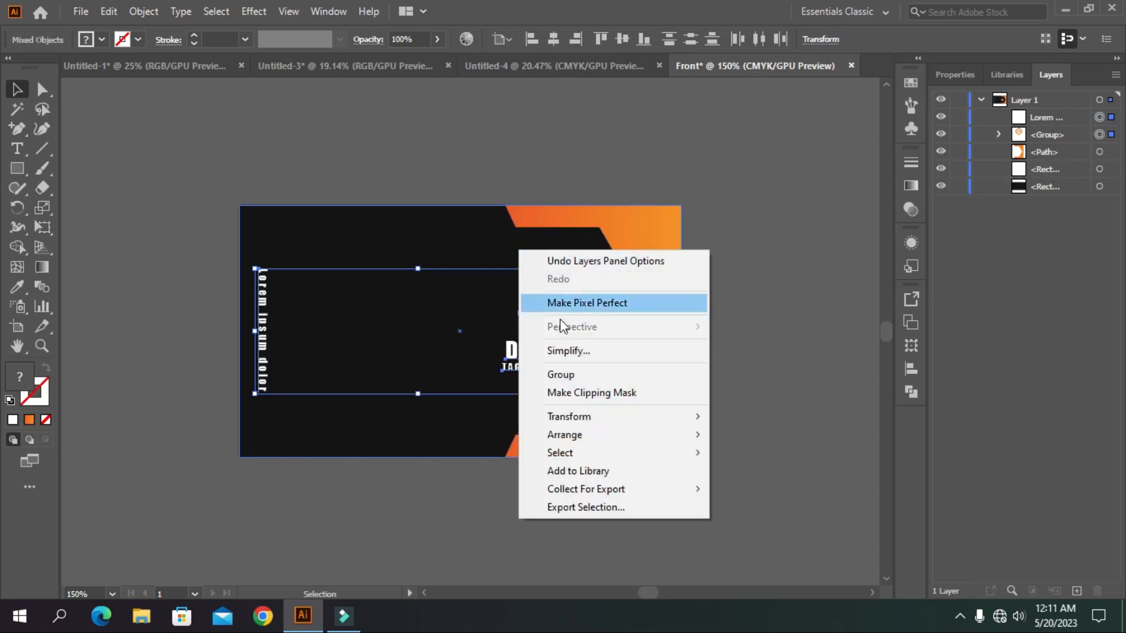
{"action": "left_click", "coordinate": [570, 383]}
{"action": "left_click", "coordinate": [1049, 117]}
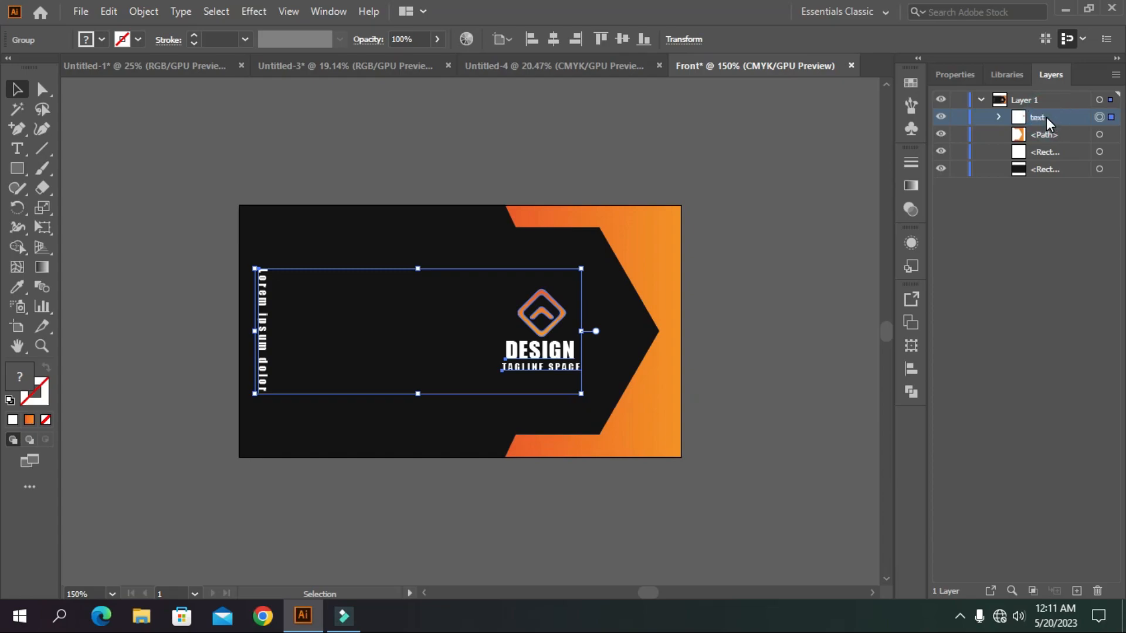
{"action": "left_click", "coordinate": [1046, 232]}
Rename the orange gradient path in Layer 1 as "design"
{"action": "left_click", "coordinate": [1043, 136]}
{"action": "double_click", "coordinate": [1043, 136]}
{"action": "type", "text": "design"}
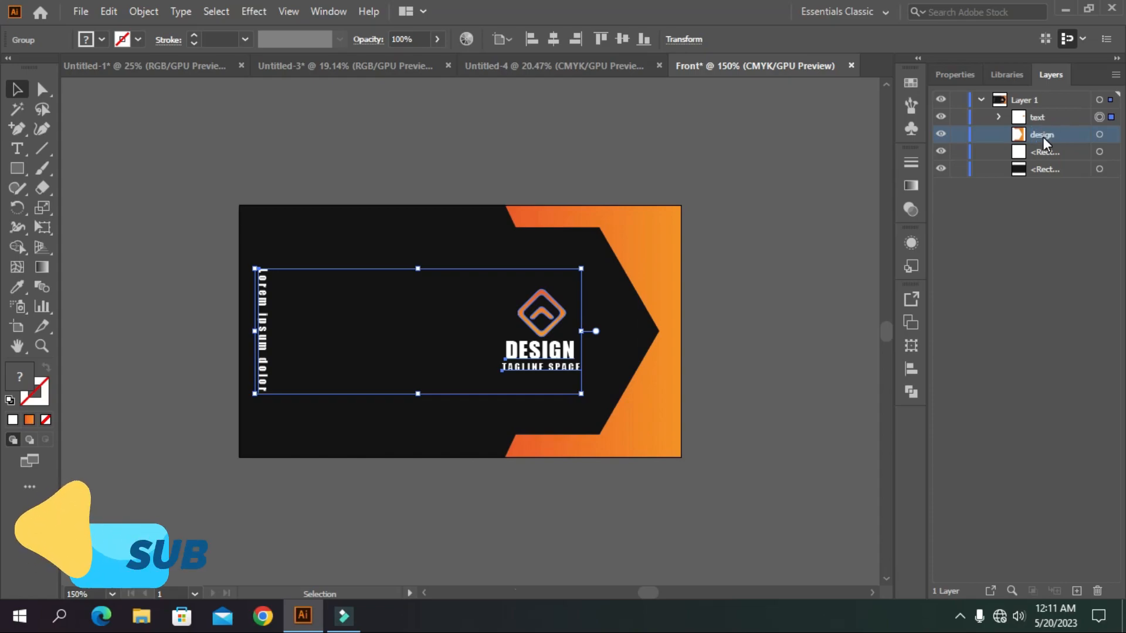
Rename the near-black rectangle as "background", collapse Layer 1's contents and deselect everything
{"action": "double_click", "coordinate": [1041, 169]}
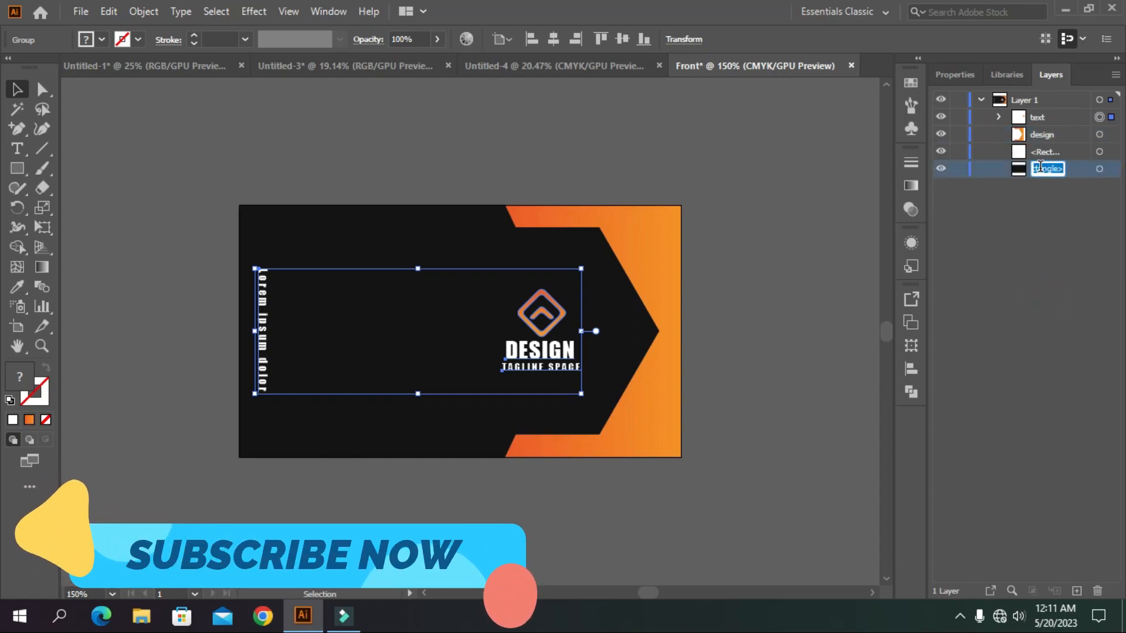
{"action": "type", "text": "backgr..."}
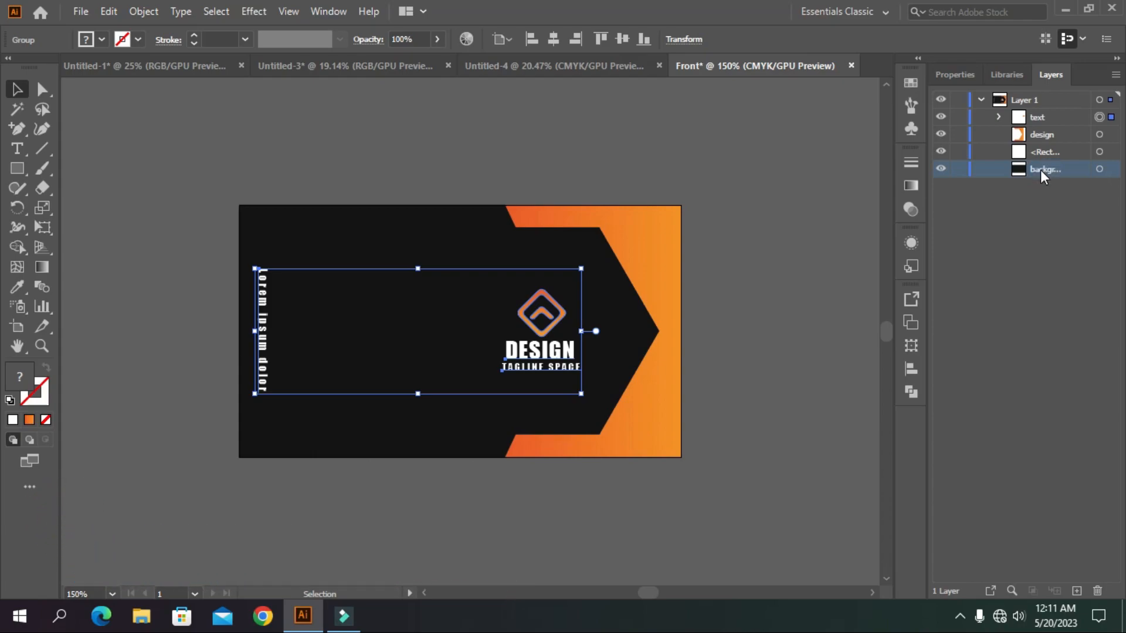
{"action": "left_click", "coordinate": [1008, 259]}
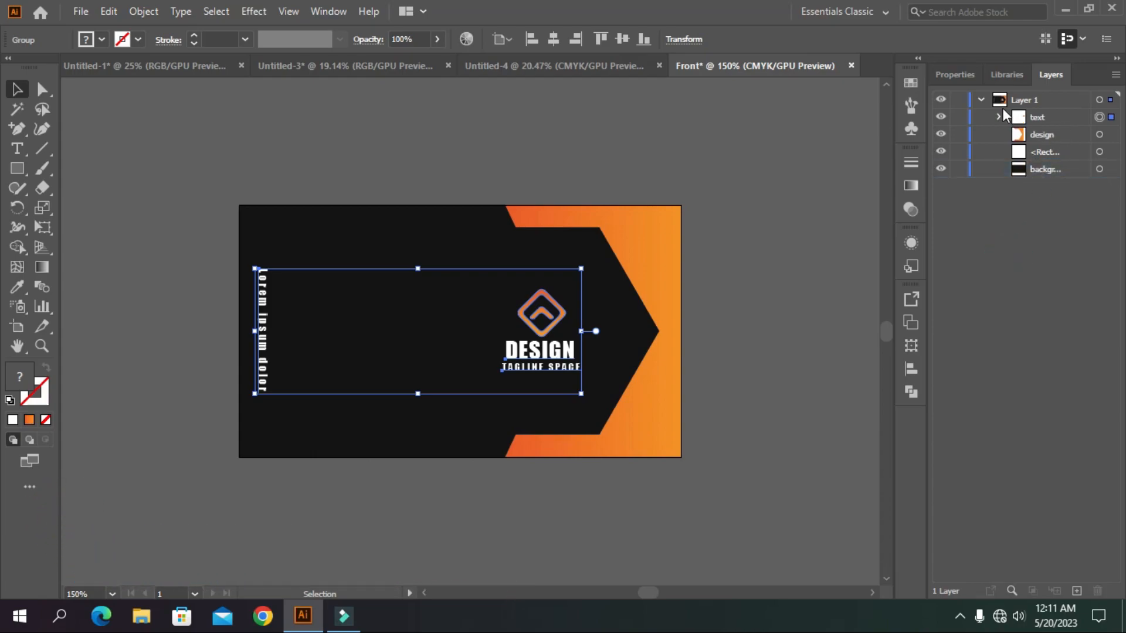
{"action": "left_click", "coordinate": [981, 99]}
{"action": "left_click", "coordinate": [840, 113]}
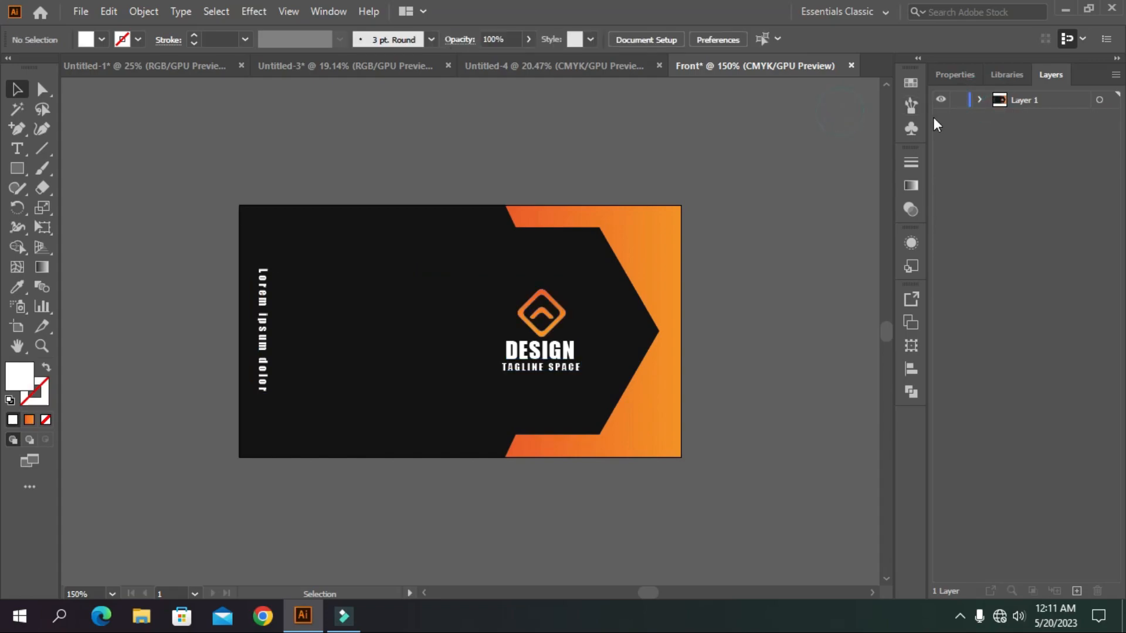
Rename Layer 1 as "front" and add a new layer named "back" above it
{"action": "double_click", "coordinate": [1026, 101]}
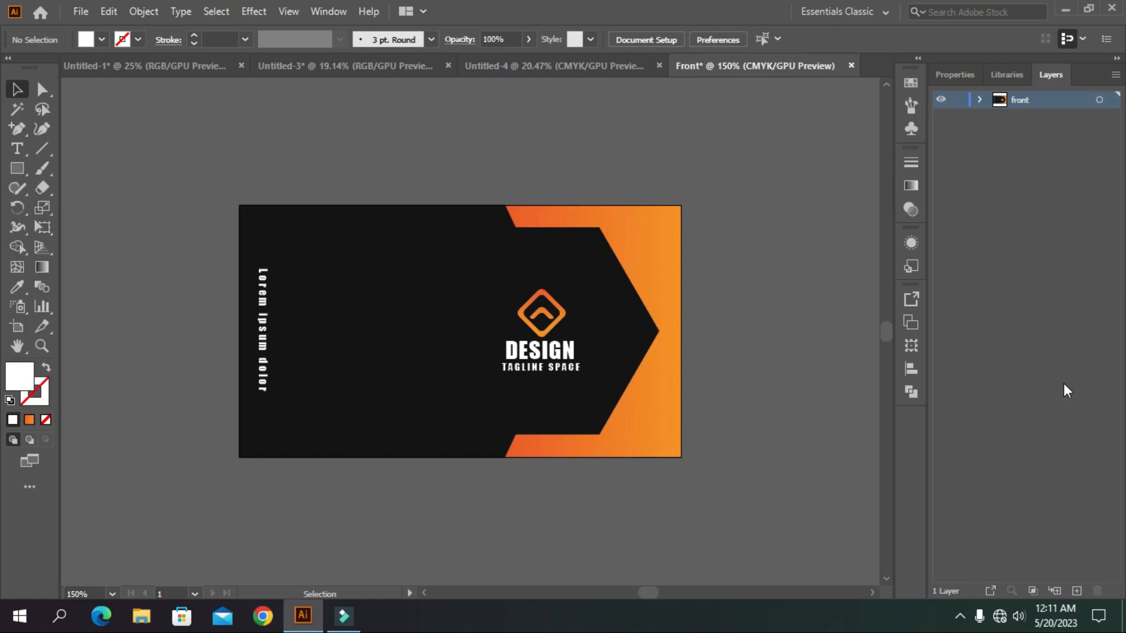
{"action": "left_click", "coordinate": [1071, 587]}
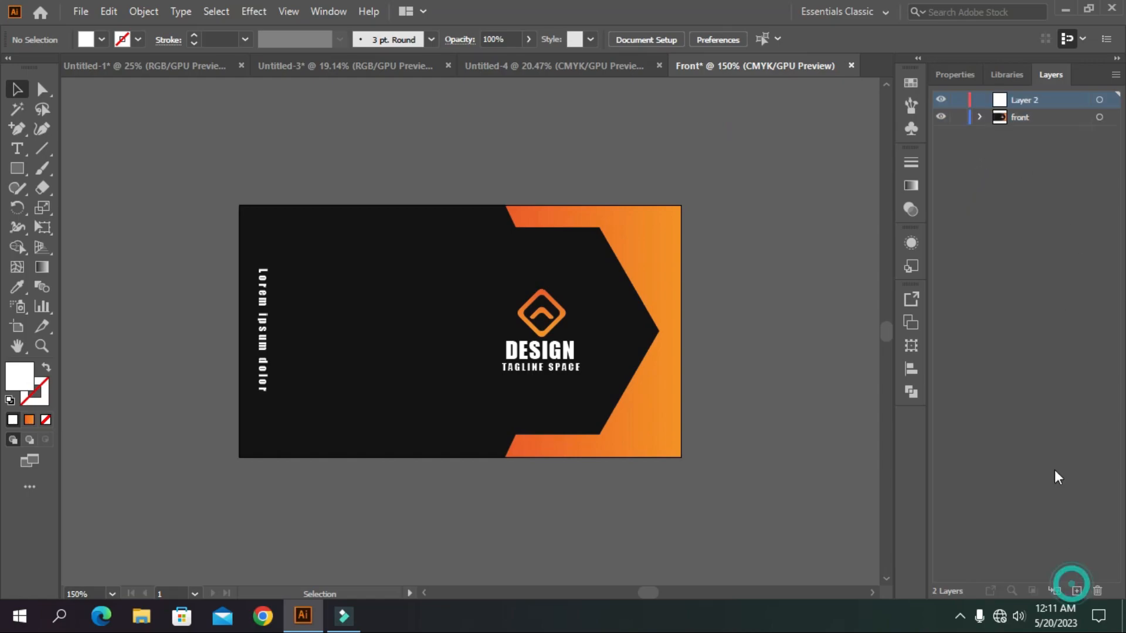
{"action": "double_click", "coordinate": [1019, 100]}
Copy the near-black background rectangle in place and move the copy into the back layer
{"action": "left_click", "coordinate": [979, 116]}
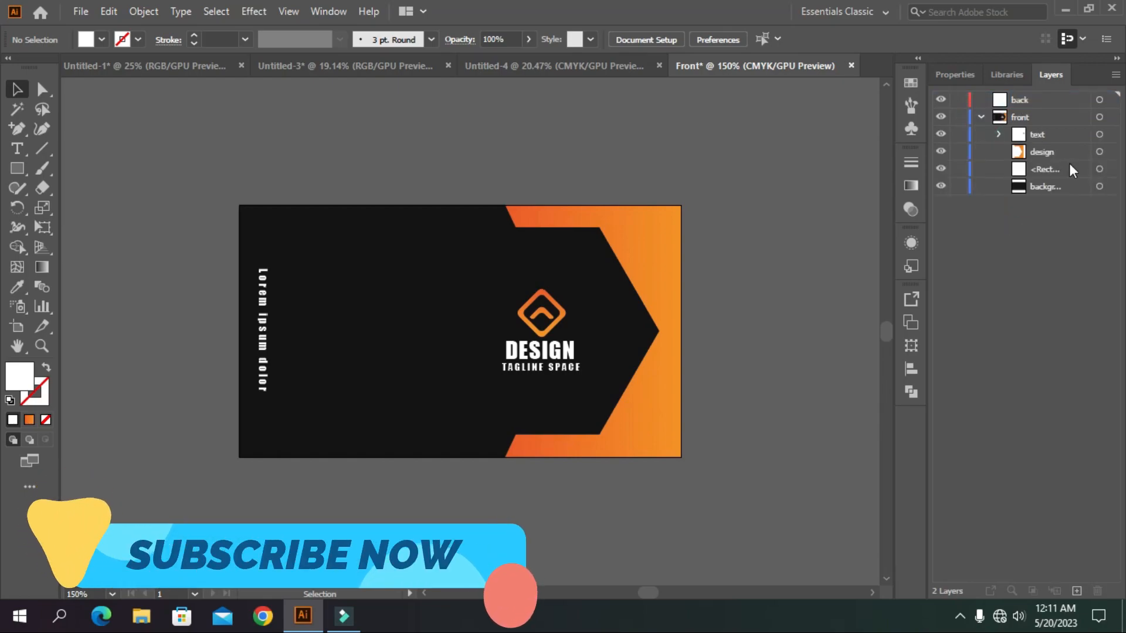
{"action": "left_click", "coordinate": [1101, 188]}
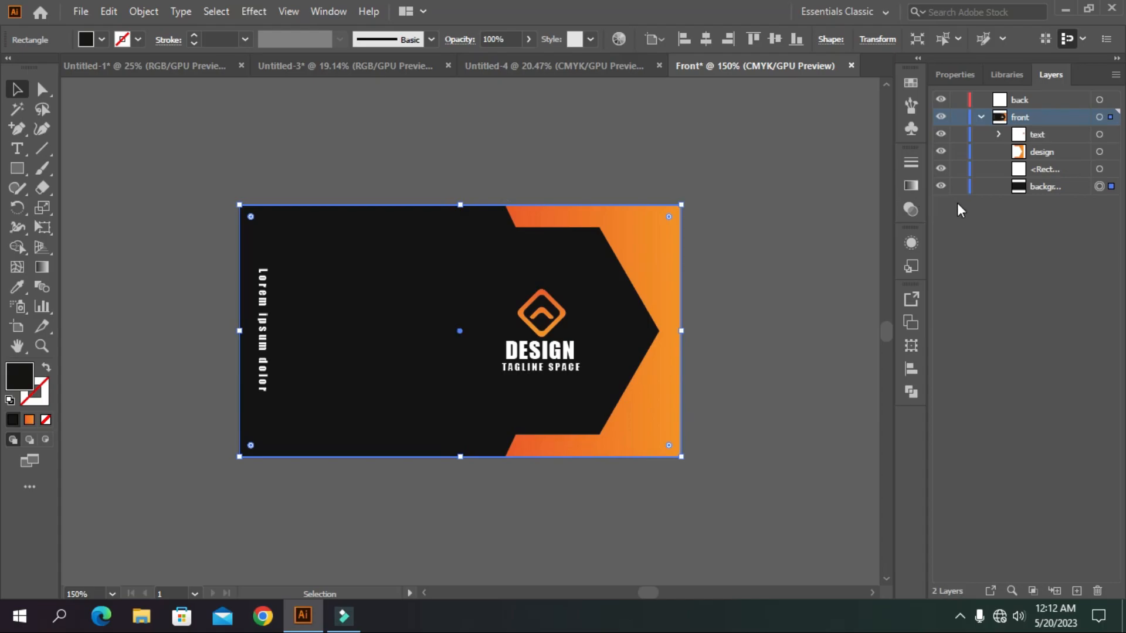
{"action": "left_click", "coordinate": [108, 11]}
{"action": "left_click", "coordinate": [136, 90]}
{"action": "left_click", "coordinate": [107, 12]}
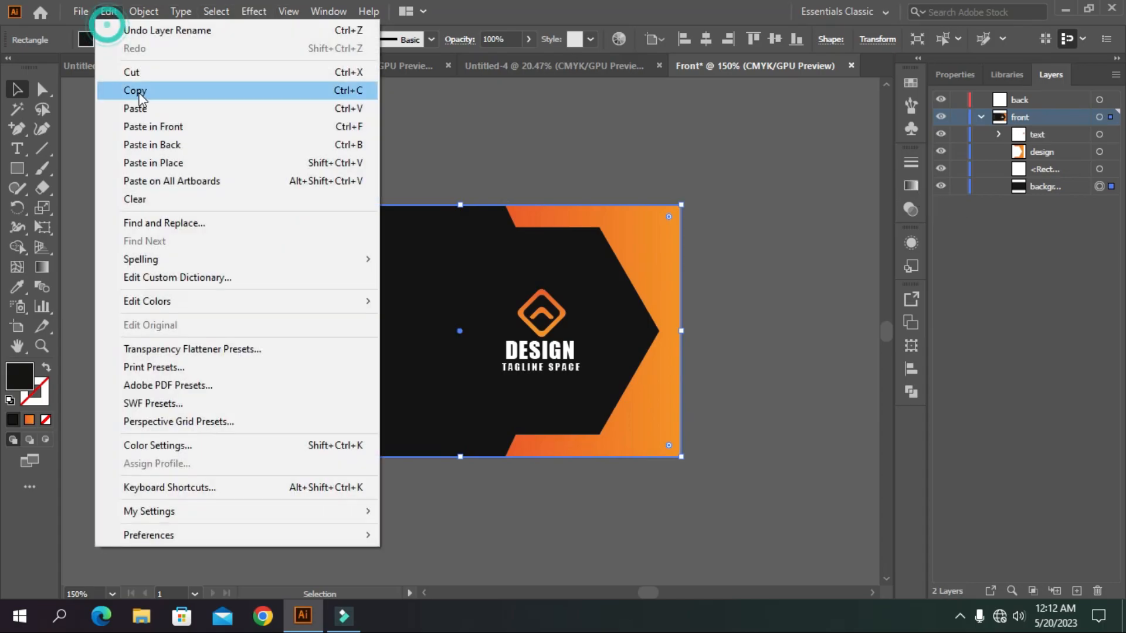
{"action": "left_click", "coordinate": [157, 162]}
{"action": "left_click_drag", "start_coordinate": [1044, 135], "coordinate": [1032, 98]}
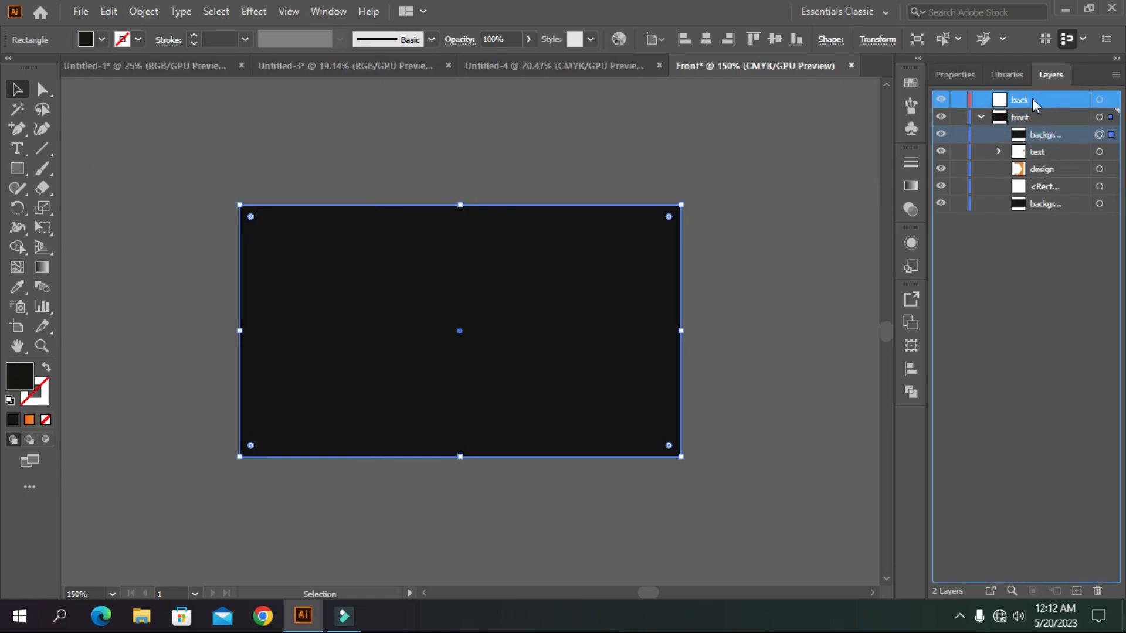
{"action": "left_click", "coordinate": [774, 138]}
Copy the orange gradient design shape in place and move the copy into the back layer
{"action": "left_click", "coordinate": [1100, 152]}
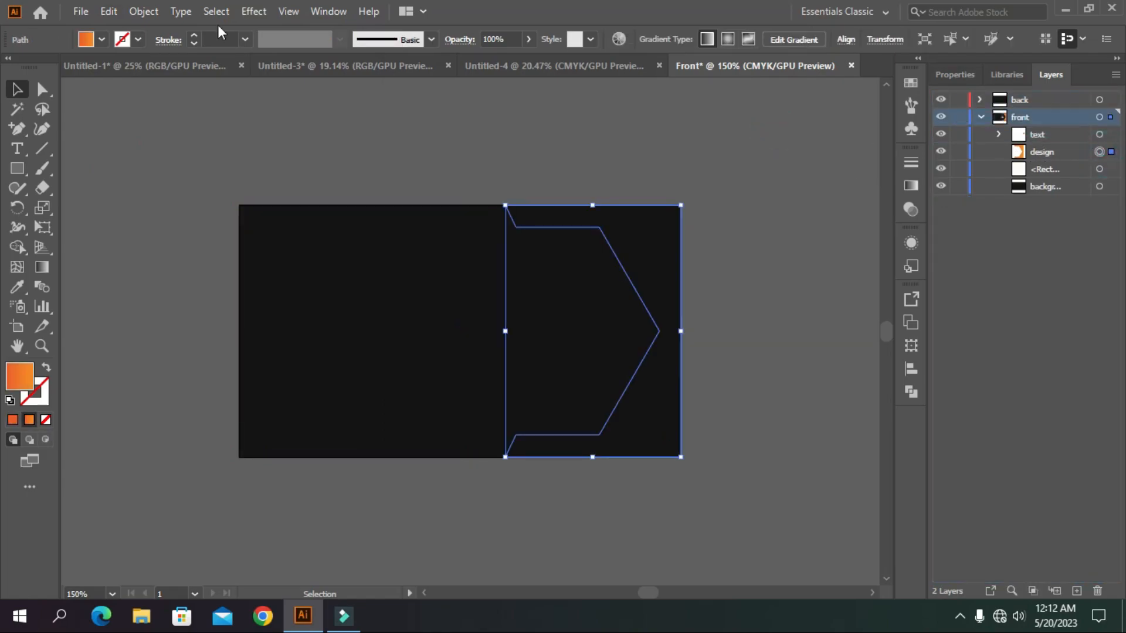
{"action": "left_click", "coordinate": [143, 12]}
{"action": "left_click", "coordinate": [108, 11]}
{"action": "left_click", "coordinate": [109, 11]}
{"action": "left_click", "coordinate": [134, 90]}
{"action": "left_click", "coordinate": [111, 11]}
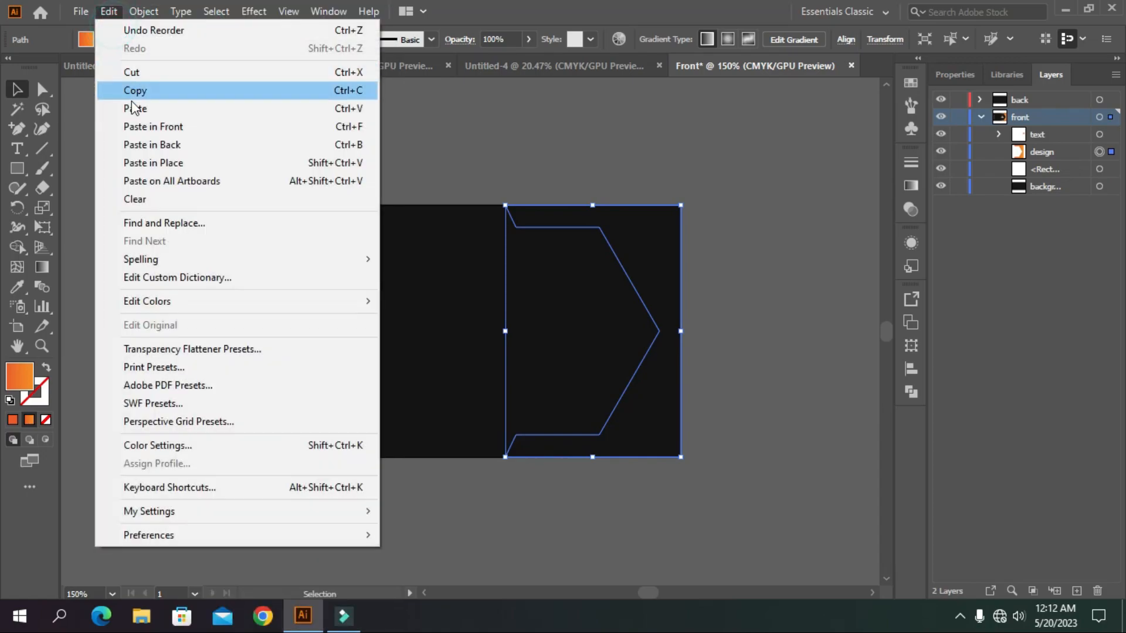
{"action": "left_click", "coordinate": [178, 162]}
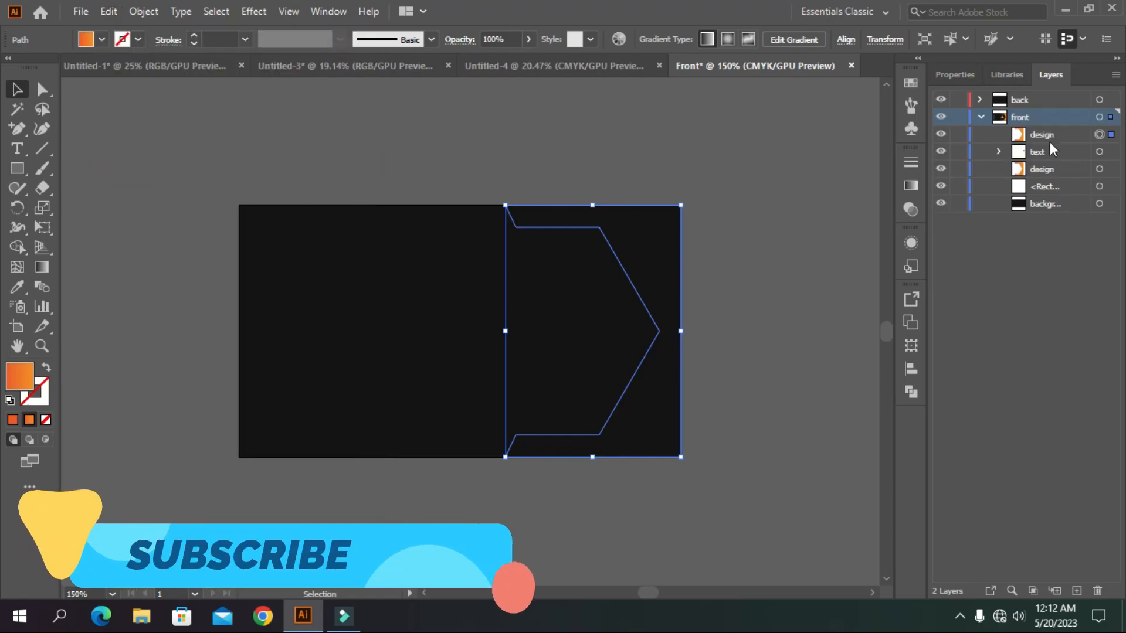
{"action": "left_click_drag", "start_coordinate": [1050, 141], "coordinate": [1033, 101]}
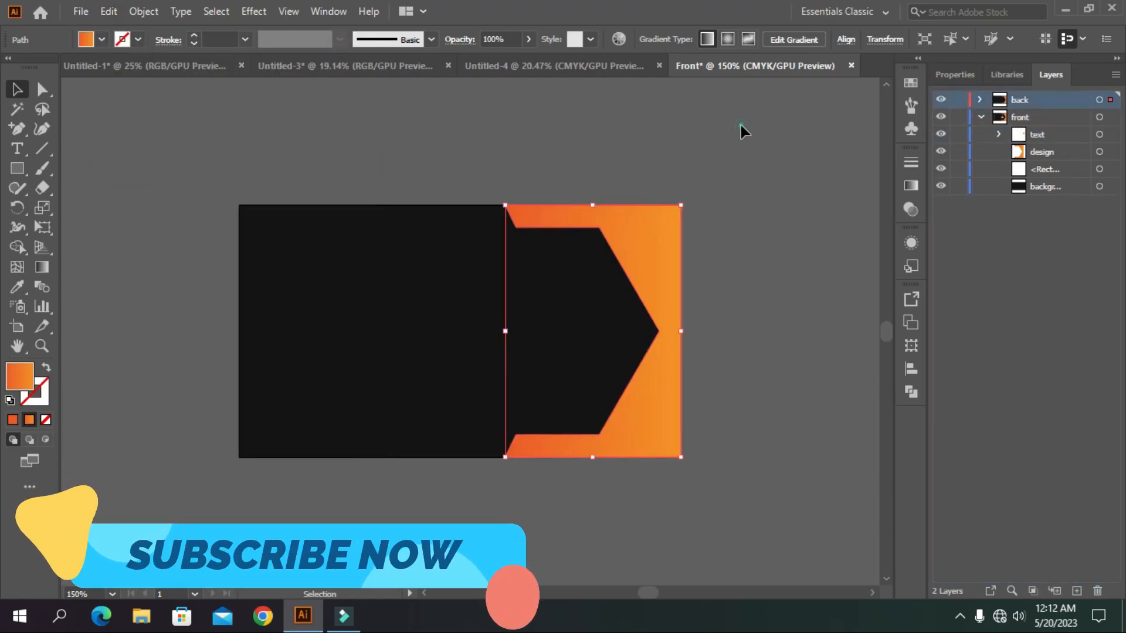
{"action": "left_click", "coordinate": [739, 128]}
Mirror the copied orange shape horizontally and align it to the left edge of the card
{"action": "left_click", "coordinate": [655, 234]}
{"action": "left_click_drag", "start_coordinate": [683, 197], "coordinate": [745, 304]}
{"action": "key", "text": "ctrl+z"}
{"action": "left_click_drag", "start_coordinate": [685, 199], "coordinate": [536, 378]}
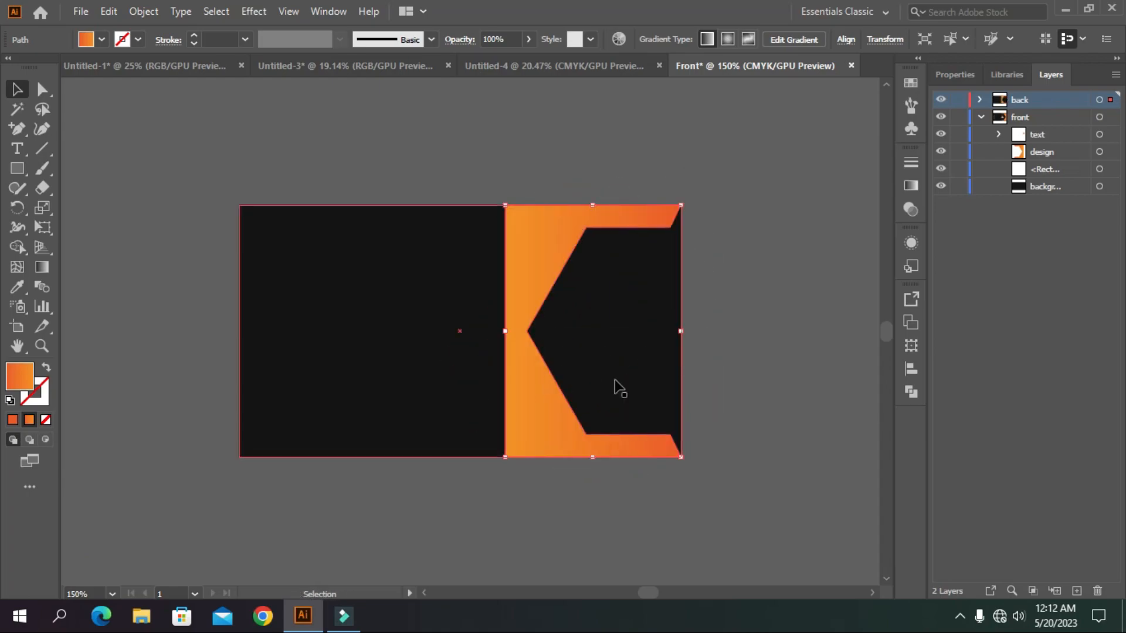
{"action": "left_click", "coordinate": [910, 369]}
{"action": "left_click", "coordinate": [719, 338]}
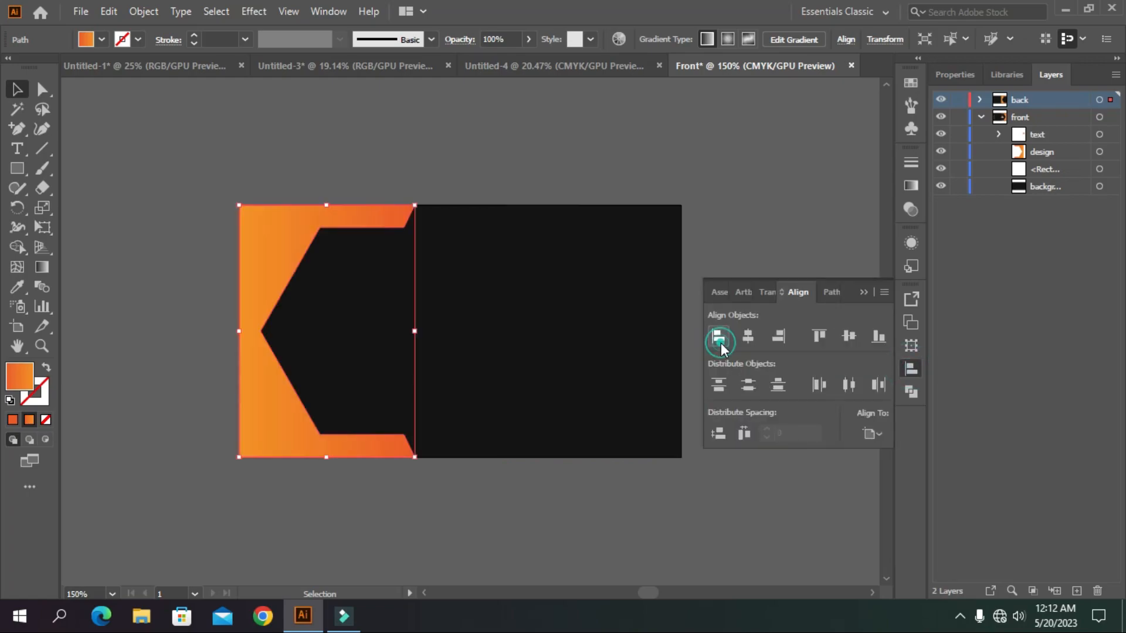
{"action": "left_click", "coordinate": [734, 218]}
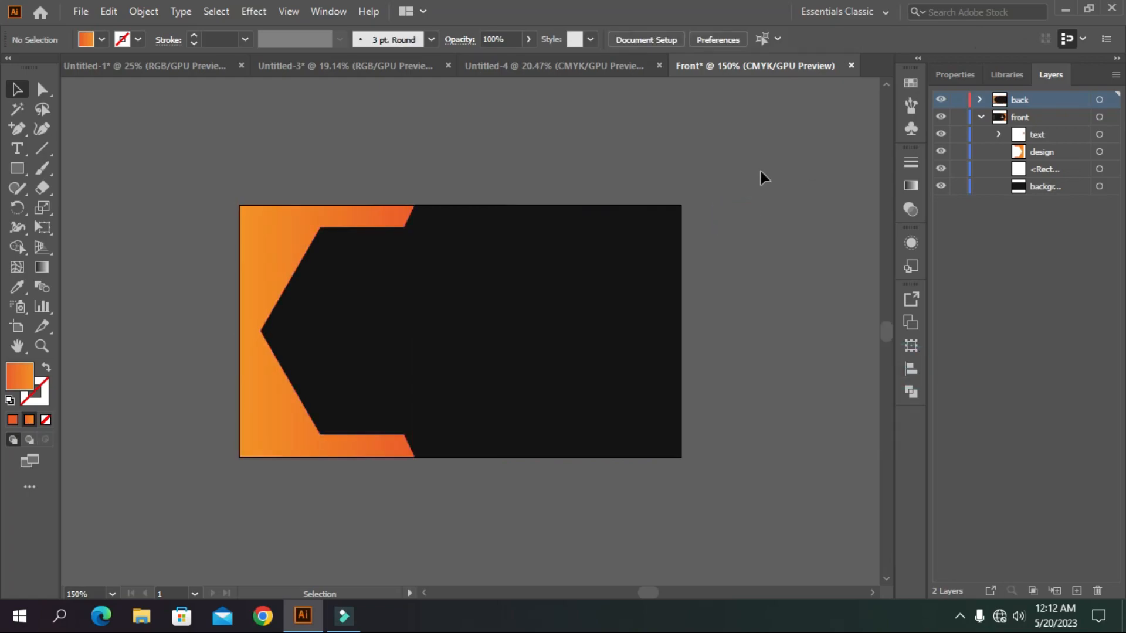
Group the front layer's background, design and text, and hide the front layer
{"action": "left_click", "coordinate": [981, 117]}
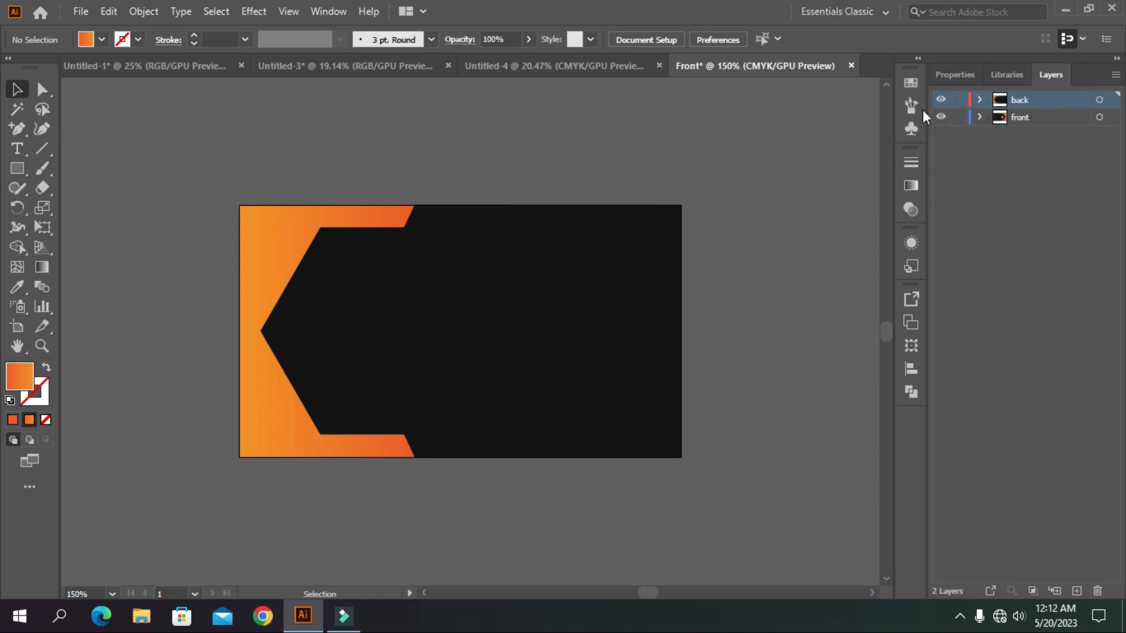
{"action": "left_click", "coordinate": [980, 116]}
{"action": "left_click", "coordinate": [1100, 117]}
{"action": "right_click", "coordinate": [573, 273]}
{"action": "left_click", "coordinate": [625, 401]}
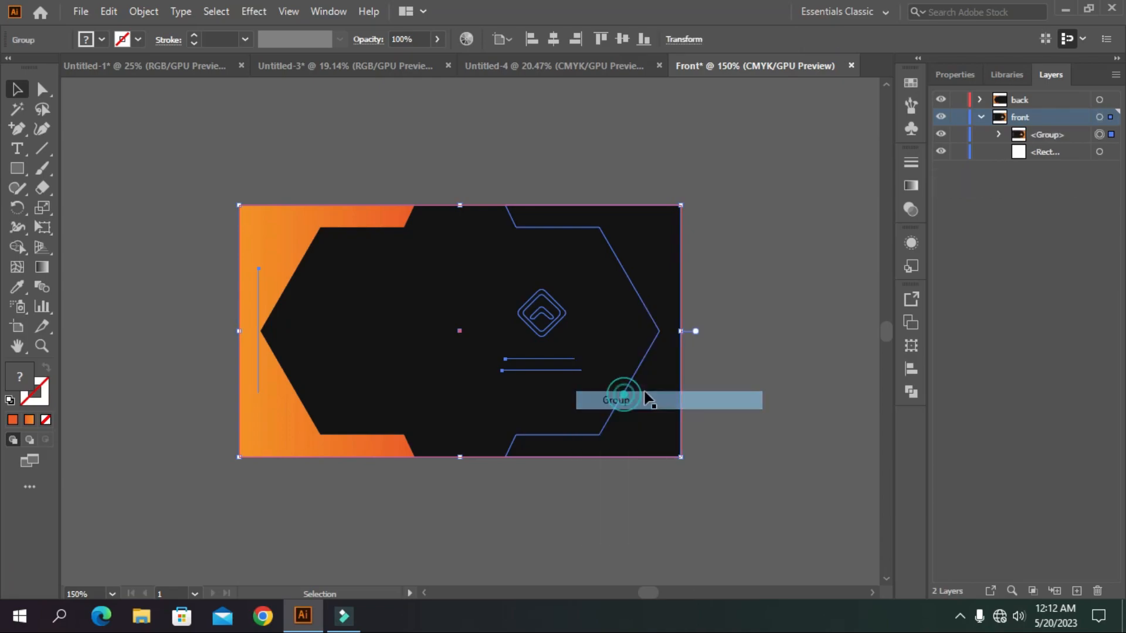
{"action": "left_click", "coordinate": [981, 117]}
{"action": "left_click", "coordinate": [941, 117]}
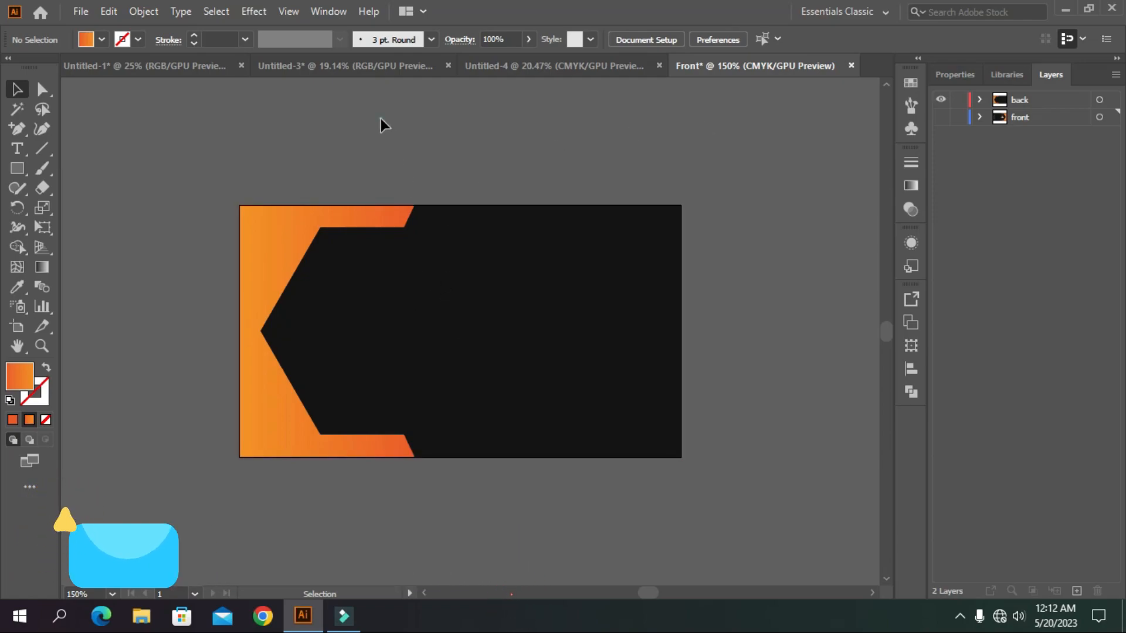
Bring the NAME HERE block and the contact details from the Untitled-1 document into the Front document
{"action": "left_click", "coordinate": [158, 73]}
{"action": "left_click", "coordinate": [268, 379]}
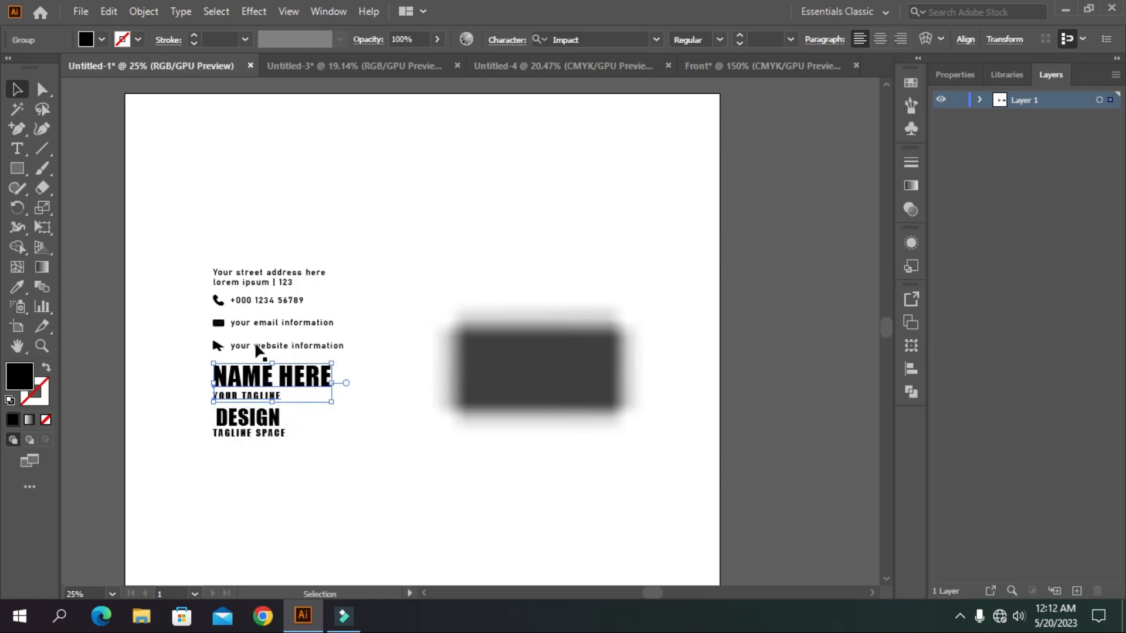
{"action": "left_click", "coordinate": [247, 283], "text": "shift"}
{"action": "left_click_drag", "start_coordinate": [246, 278], "coordinate": [748, 82]}
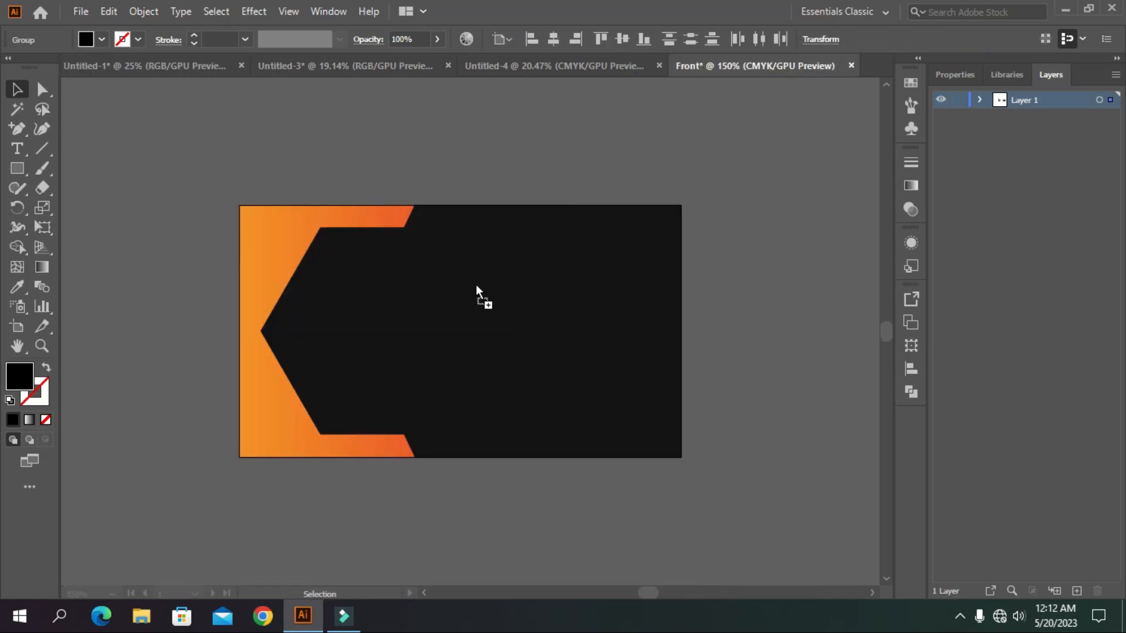
{"action": "left_click_drag", "start_coordinate": [476, 287], "coordinate": [495, 327]}
{"action": "left_click", "coordinate": [645, 329]}
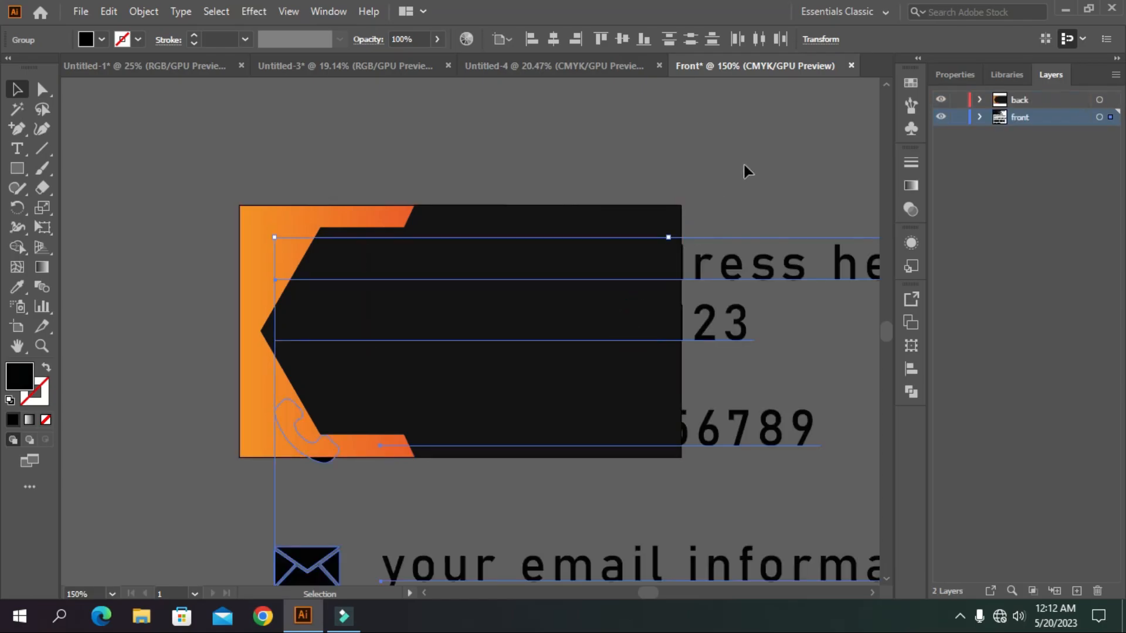
Scale the imported name block and contact details down together to fit the card
{"action": "key", "text": "ctrl+1"}
{"action": "scroll", "coordinate": [462, 258], "scroll_direction": "down", "scroll_amount": 2}
{"action": "left_click_drag", "start_coordinate": [658, 211], "coordinate": [460, 203]}
{"action": "scroll", "coordinate": [512, 343], "scroll_direction": "up", "scroll_amount": 2}
{"action": "left_click", "coordinate": [608, 173]}
{"action": "left_click", "coordinate": [480, 288]}
{"action": "scroll", "coordinate": [487, 292], "scroll_direction": "up", "scroll_amount": 2}
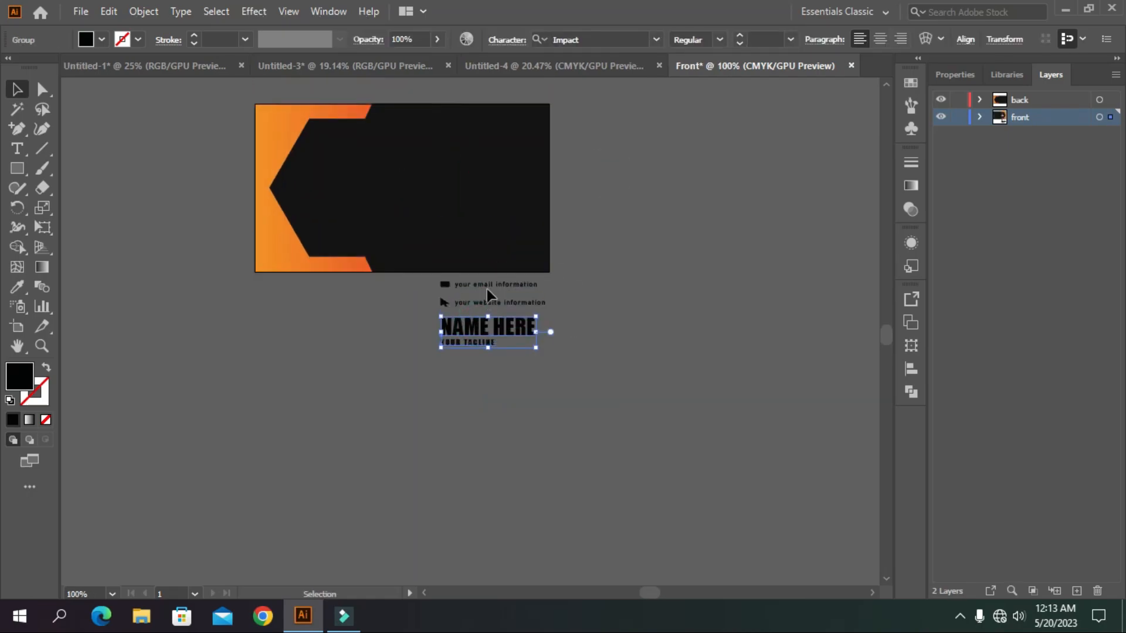
{"action": "left_click", "coordinate": [481, 288], "text": "shift"}
{"action": "left_click", "coordinate": [85, 39]}
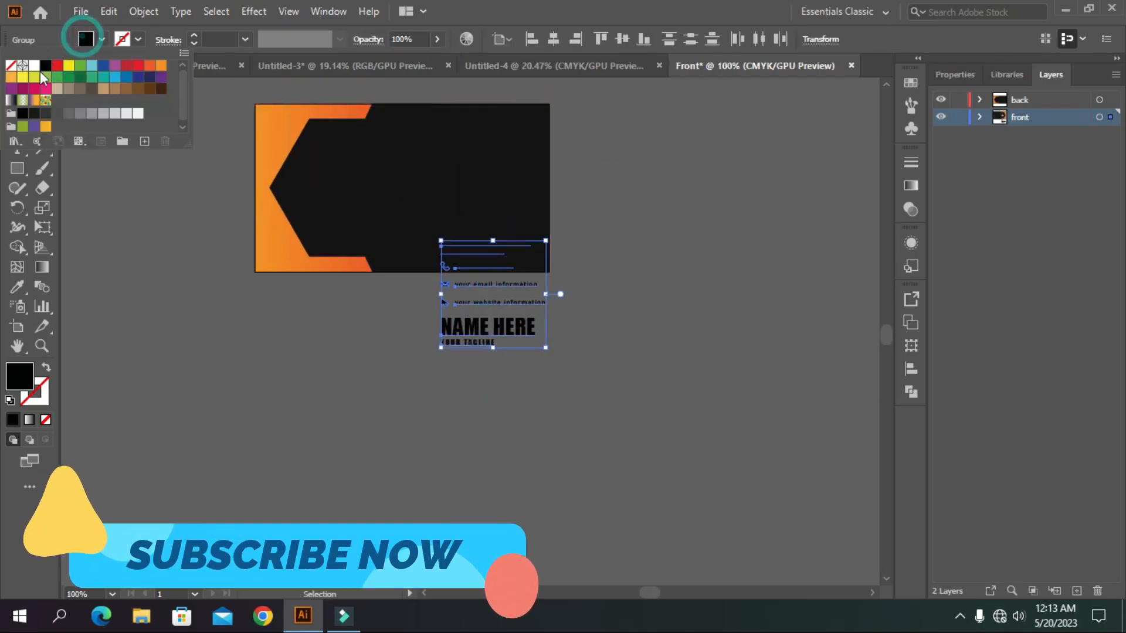
{"action": "left_click", "coordinate": [217, 258]}
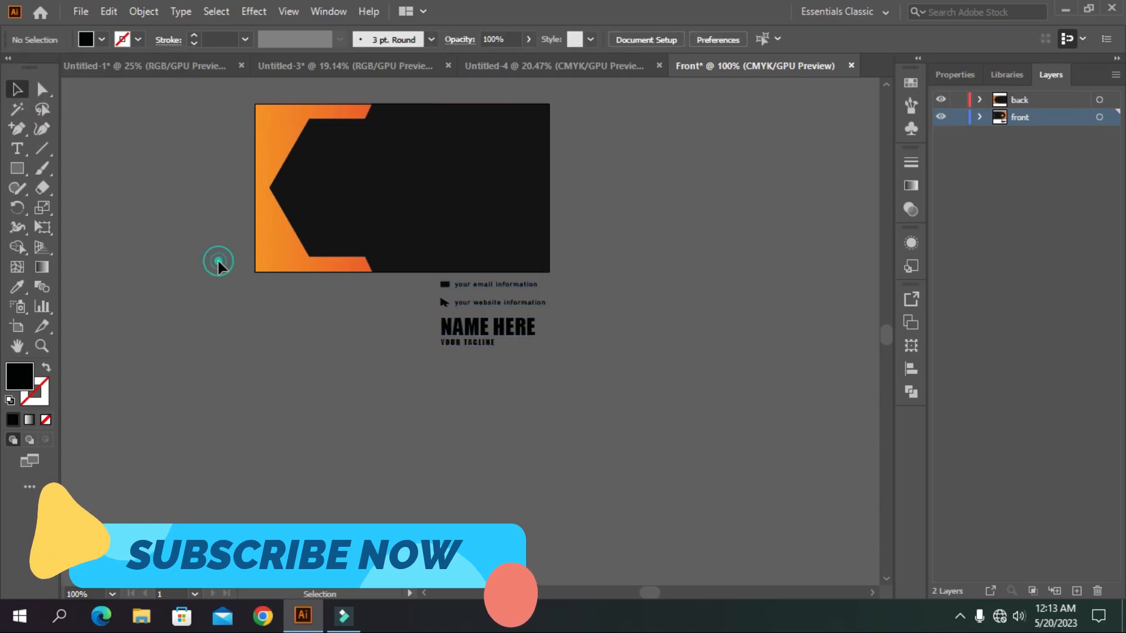
Fill the contact details and the NAME HERE block with white
{"action": "left_click", "coordinate": [457, 306]}
{"action": "left_click", "coordinate": [459, 336], "text": "shift"}
{"action": "left_click", "coordinate": [87, 40]}
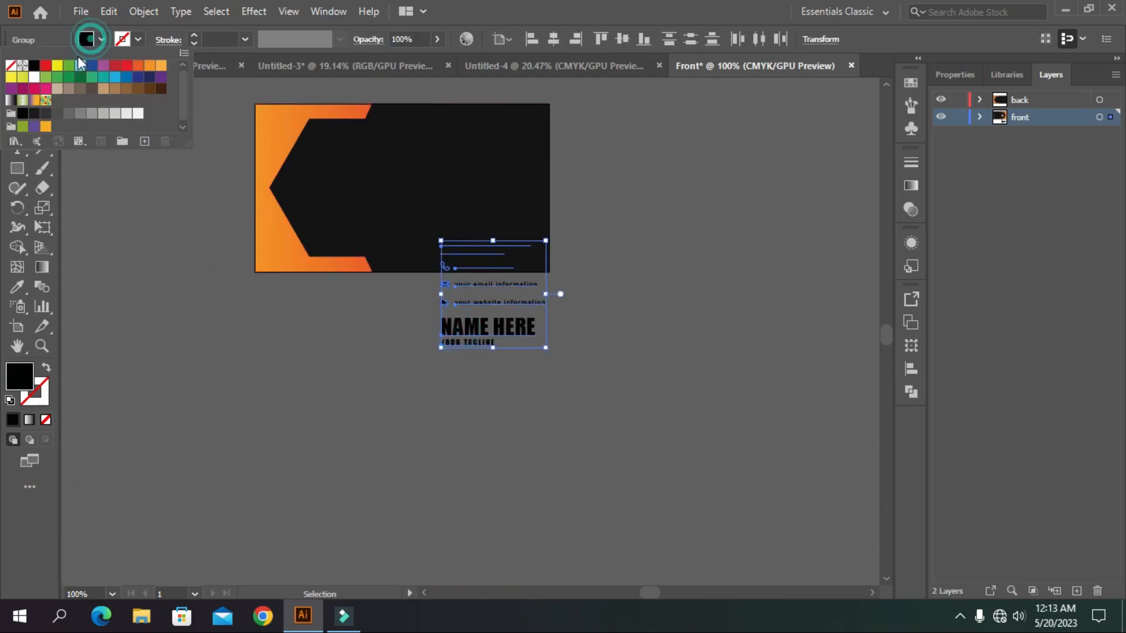
{"action": "left_click", "coordinate": [35, 78]}
{"action": "left_click", "coordinate": [201, 241]}
Bring the contact details and name groups to the front and move them into the back layer
{"action": "key", "text": "ctrl+equal"}
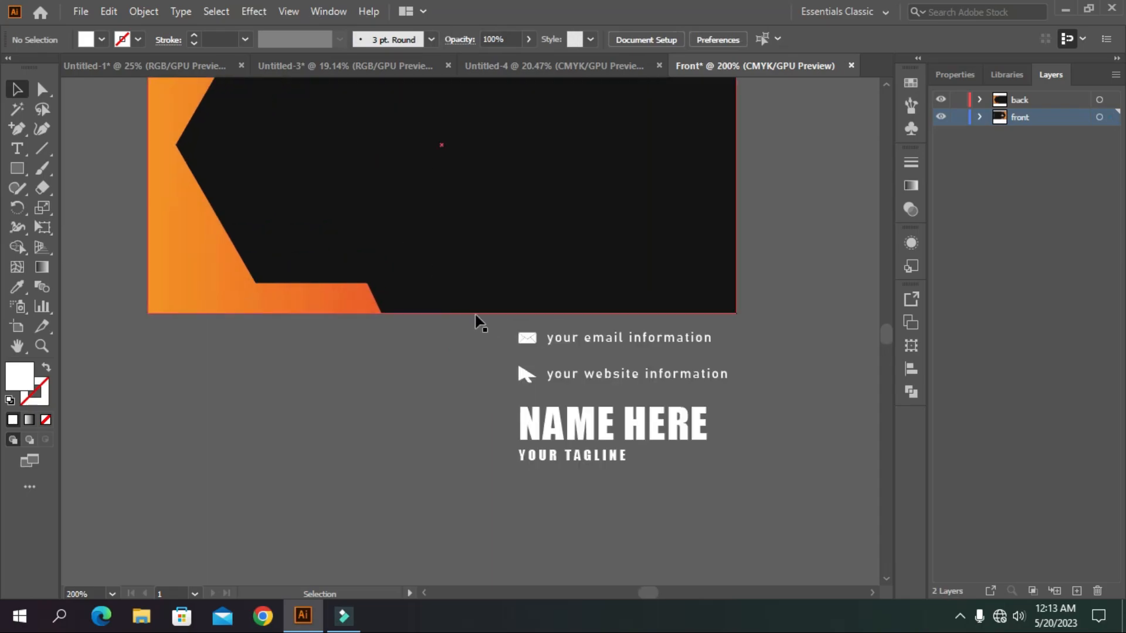
{"action": "left_click", "coordinate": [531, 338]}
{"action": "left_click", "coordinate": [547, 422], "text": "shift"}
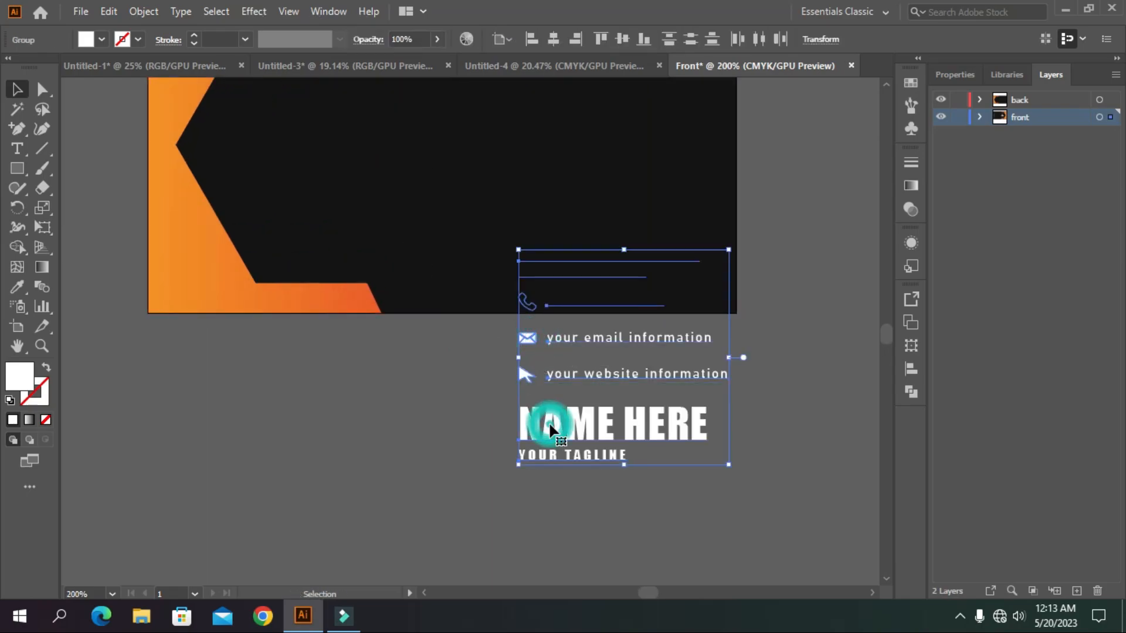
{"action": "right_click", "coordinate": [554, 420]}
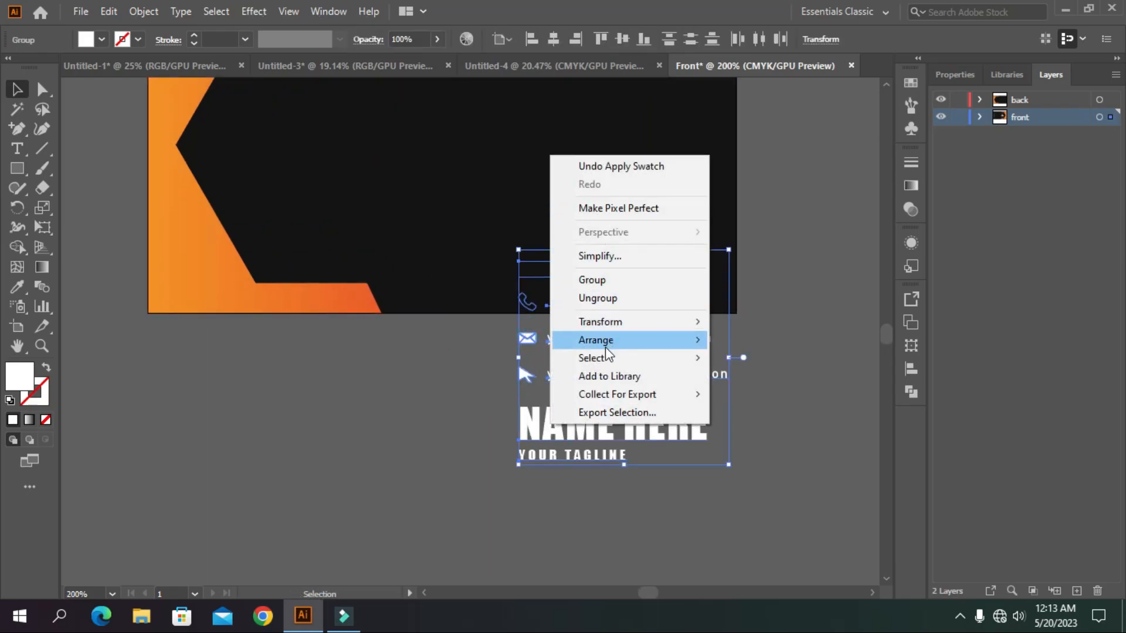
{"action": "mouse_move", "coordinate": [605, 347]}
{"action": "left_click", "coordinate": [746, 341]}
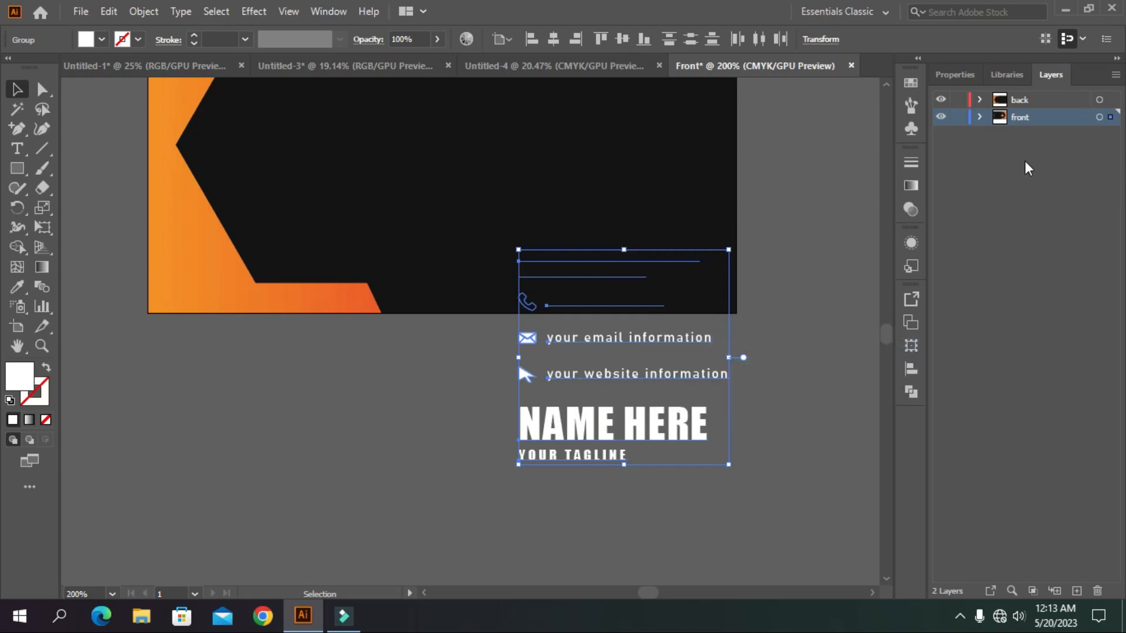
{"action": "left_click", "coordinate": [980, 116]}
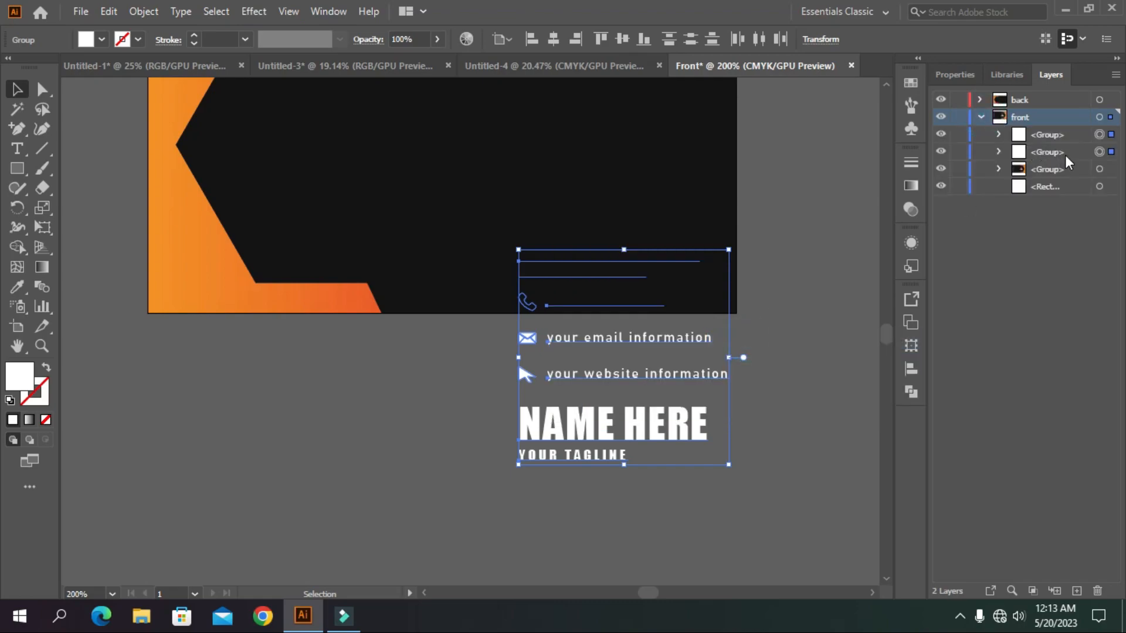
{"action": "left_click_drag", "start_coordinate": [1074, 136], "coordinate": [1047, 101]}
{"action": "left_click", "coordinate": [980, 117]}
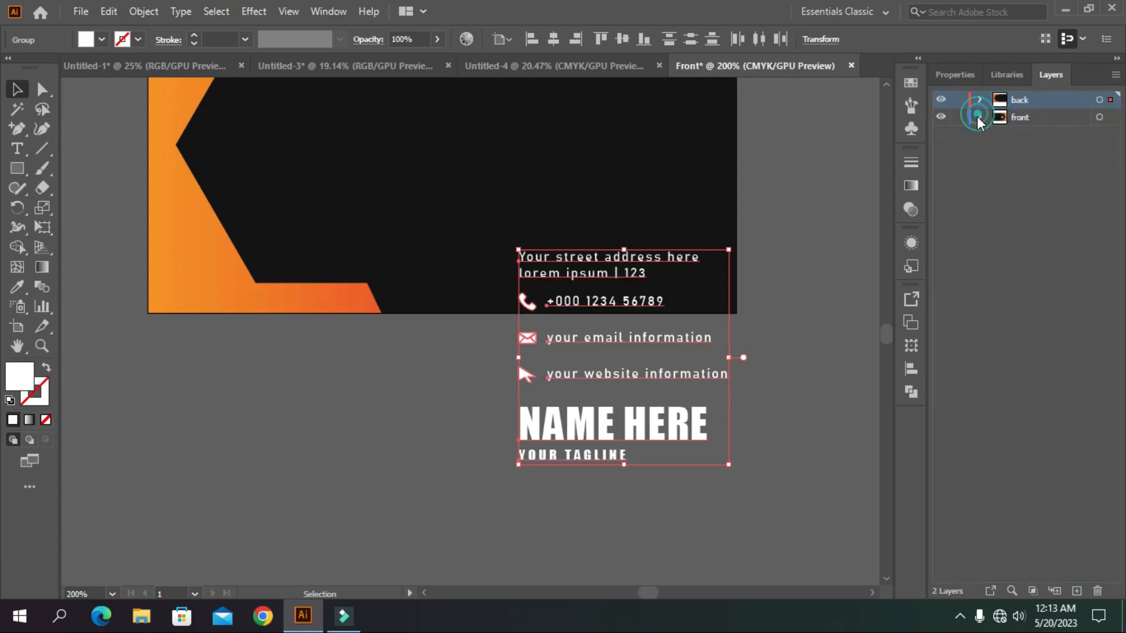
Lock the front layer and place the contact details on the right half of the card
{"action": "left_click", "coordinate": [956, 117]}
{"action": "left_click", "coordinate": [782, 234]}
{"action": "scroll", "coordinate": [696, 334], "scroll_direction": "up", "scroll_amount": 3}
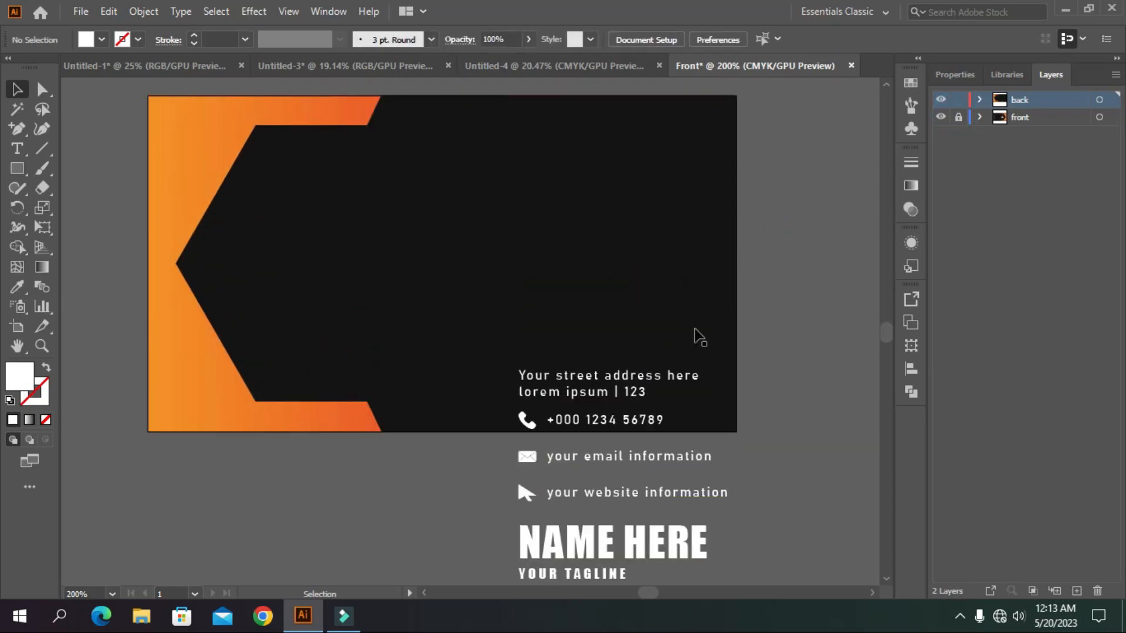
{"action": "left_click_drag", "start_coordinate": [578, 381], "coordinate": [535, 219]}
{"action": "left_click", "coordinate": [787, 252]}
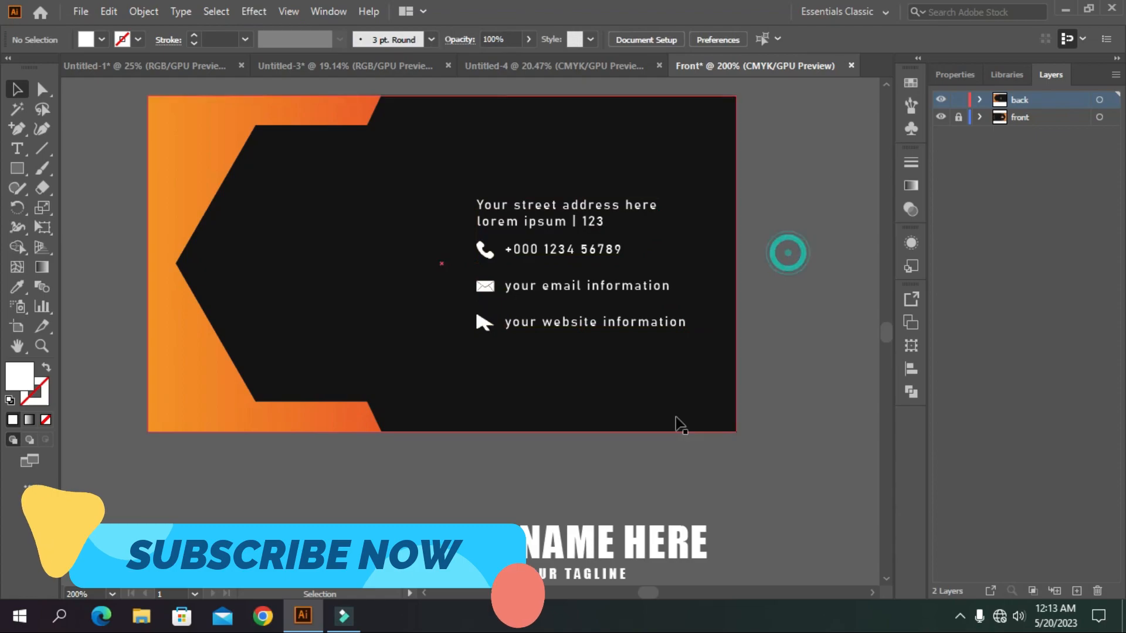
Move the NAME HERE block beside the contact details and center it vertically on the card
{"action": "left_click_drag", "start_coordinate": [606, 524], "coordinate": [333, 238]}
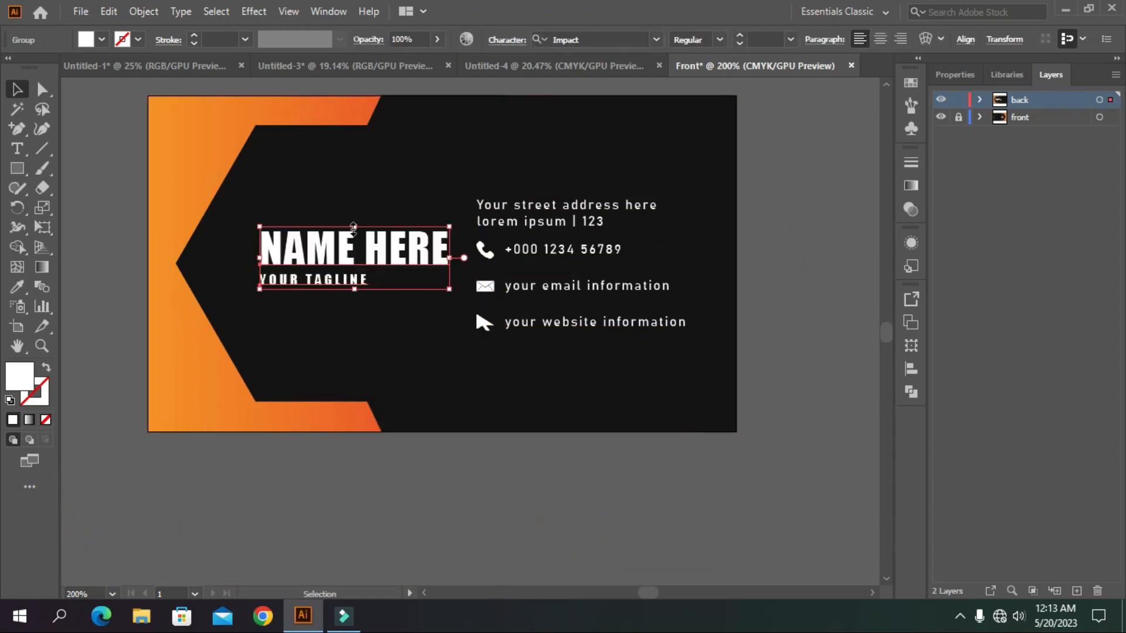
{"action": "left_click", "coordinate": [911, 366]}
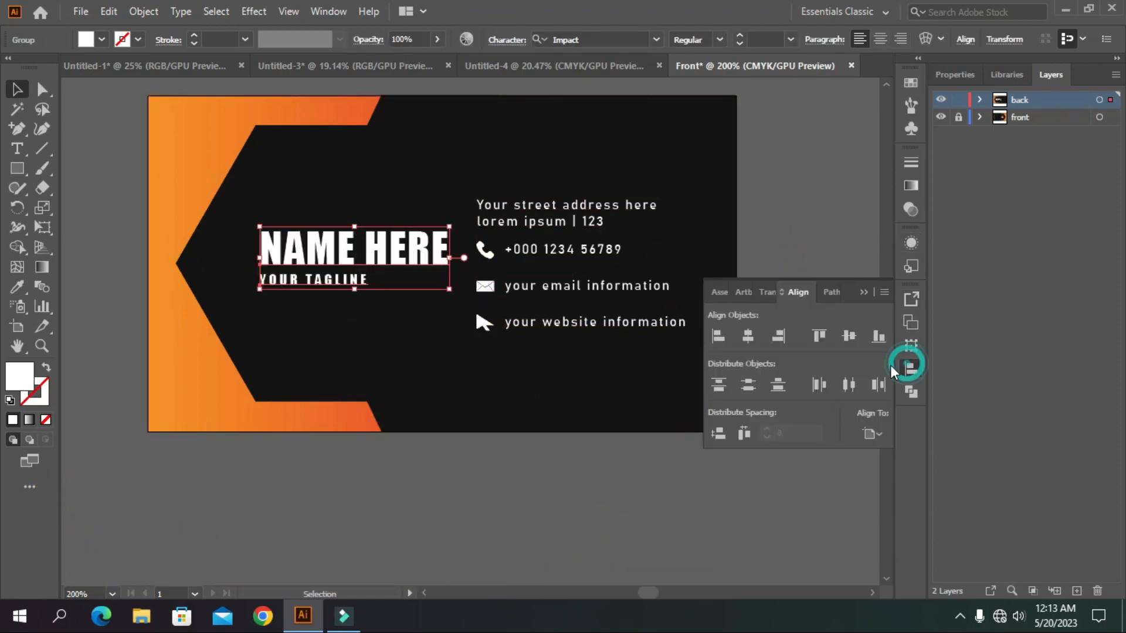
{"action": "left_click", "coordinate": [850, 336]}
{"action": "left_click", "coordinate": [854, 292]}
Scale the NAME HERE block down to about three quarters and place it inside the hexagon cut-out
{"action": "left_click_drag", "start_coordinate": [384, 257], "coordinate": [362, 261]}
{"action": "left_click_drag", "start_coordinate": [427, 235], "coordinate": [411, 241]}
{"action": "left_click_drag", "start_coordinate": [296, 252], "coordinate": [265, 258]}
{"action": "left_click", "coordinate": [364, 498]}
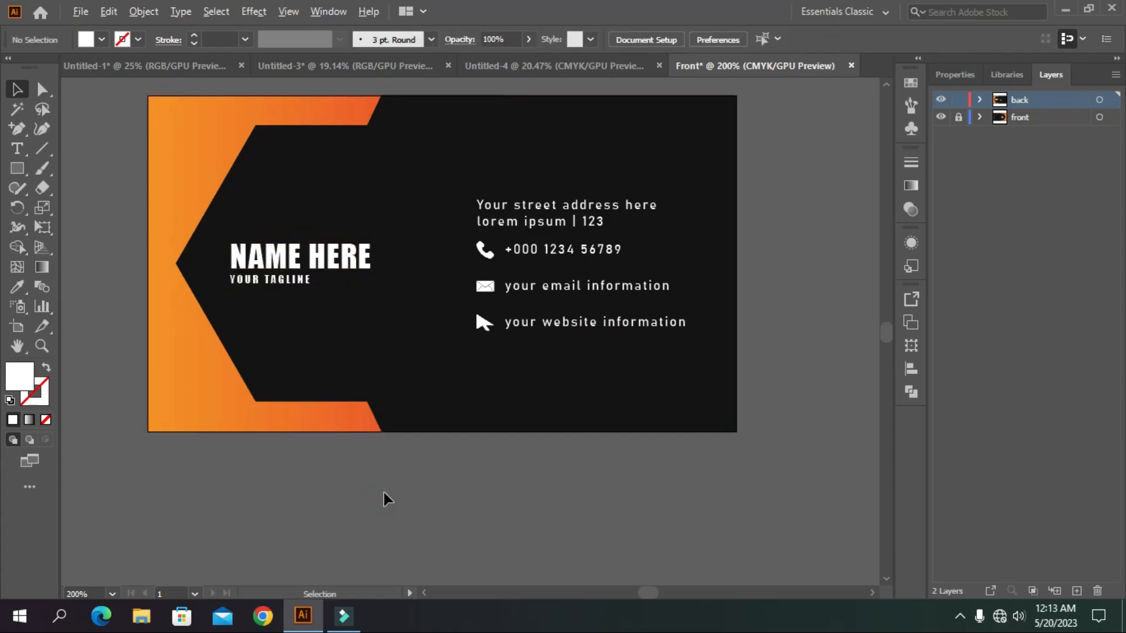
Nudge the NAME HERE block slightly to the right within the hexagon cut-out and clear the selection
{"action": "scroll", "coordinate": [384, 497], "scroll_direction": "down", "scroll_amount": 1}
{"action": "scroll", "coordinate": [337, 352], "scroll_direction": "up", "scroll_amount": 2}
{"action": "left_click_drag", "start_coordinate": [307, 301], "coordinate": [325, 301]}
{"action": "scroll", "coordinate": [368, 343], "scroll_direction": "down", "scroll_amount": 2}
{"action": "left_click", "coordinate": [397, 523]}
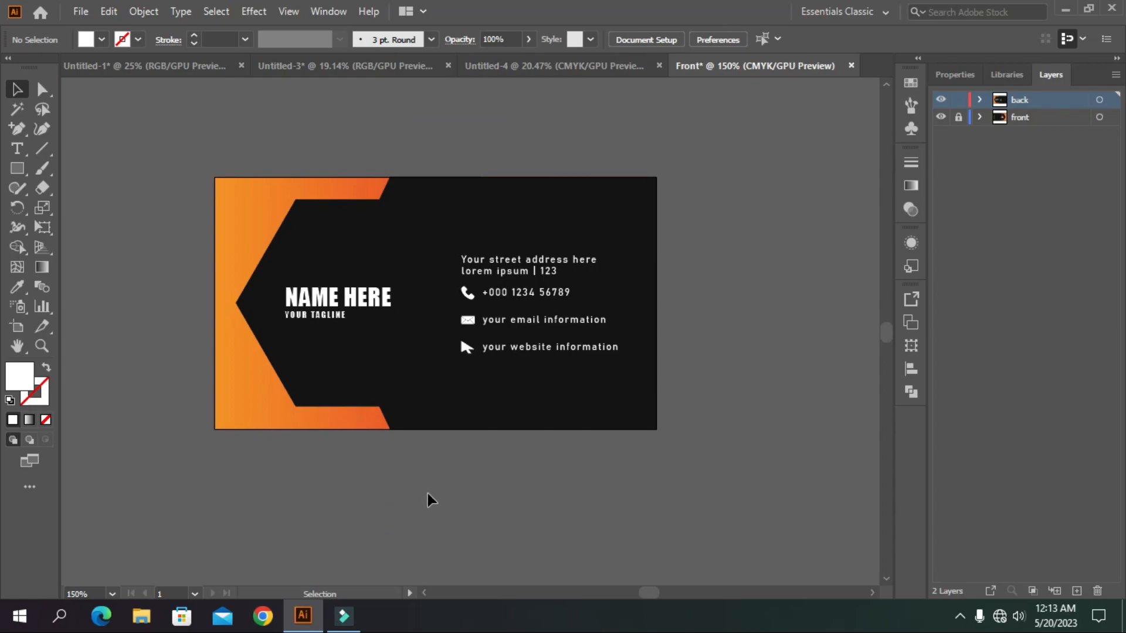
Center the contact details and the NAME HERE block vertically on the card and clear the selection
{"action": "left_click", "coordinate": [510, 261]}
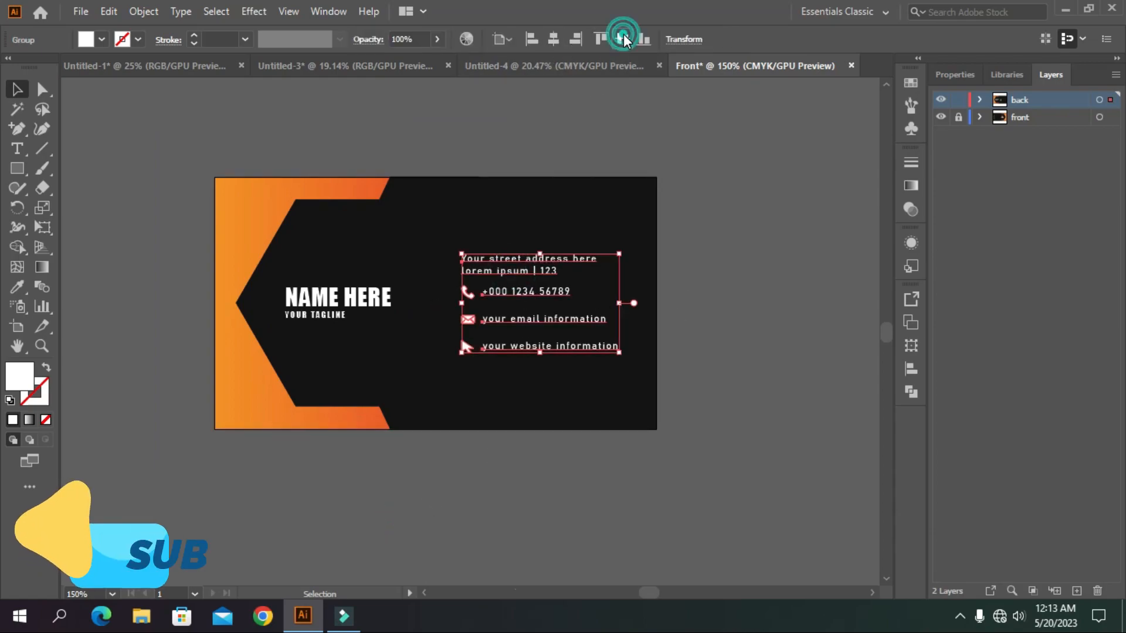
{"action": "left_click", "coordinate": [349, 298]}
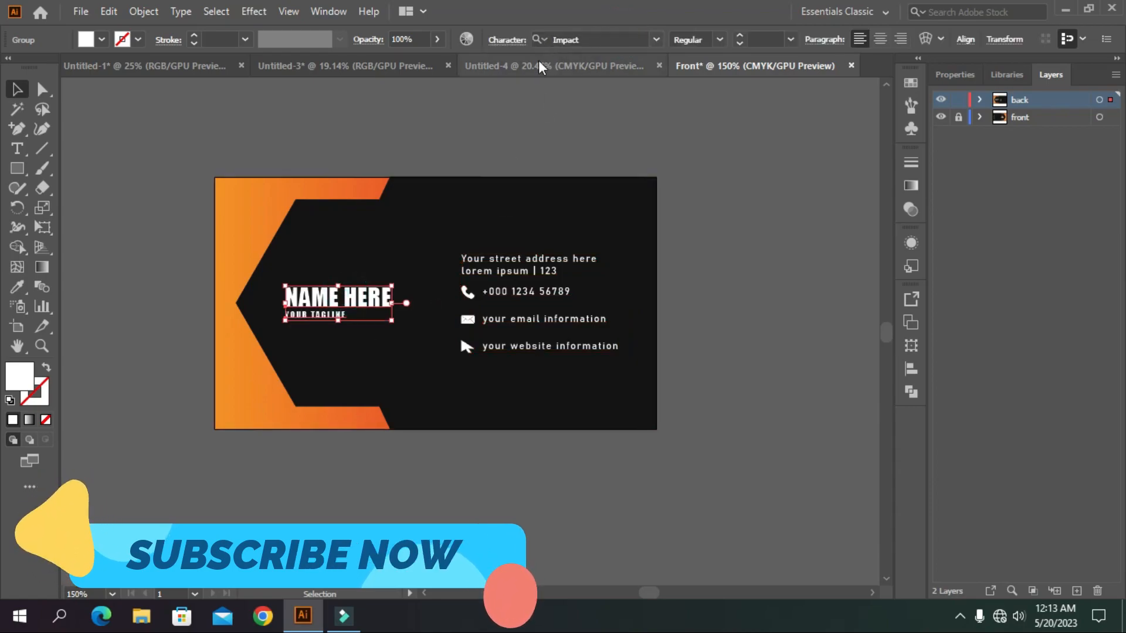
{"action": "left_click", "coordinate": [903, 368]}
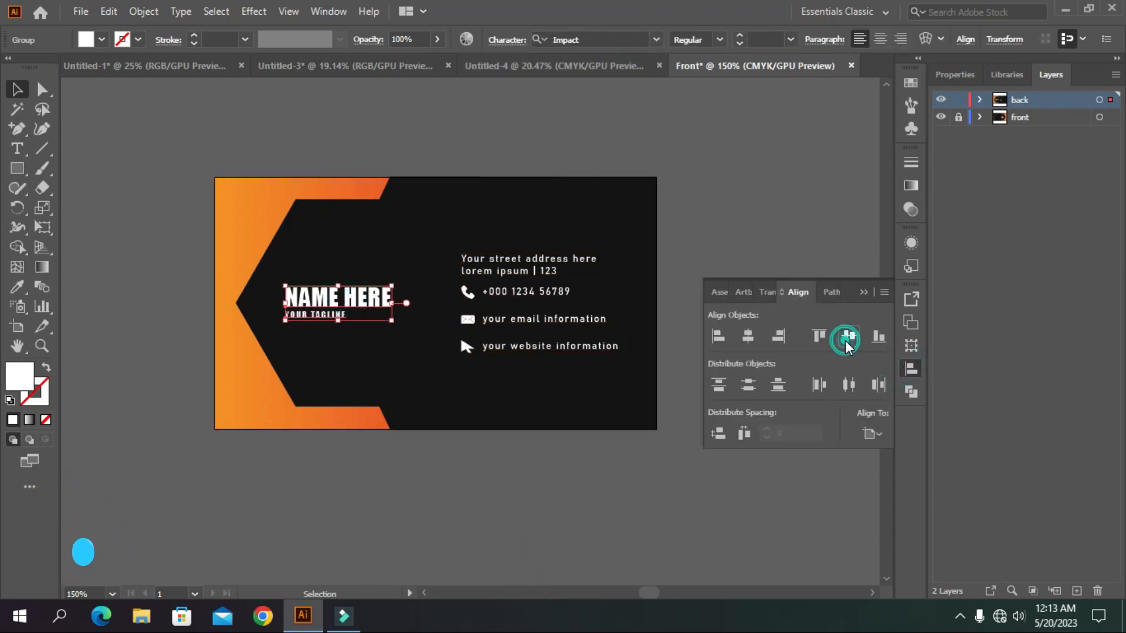
{"action": "left_click", "coordinate": [864, 293]}
{"action": "left_click", "coordinate": [829, 270]}
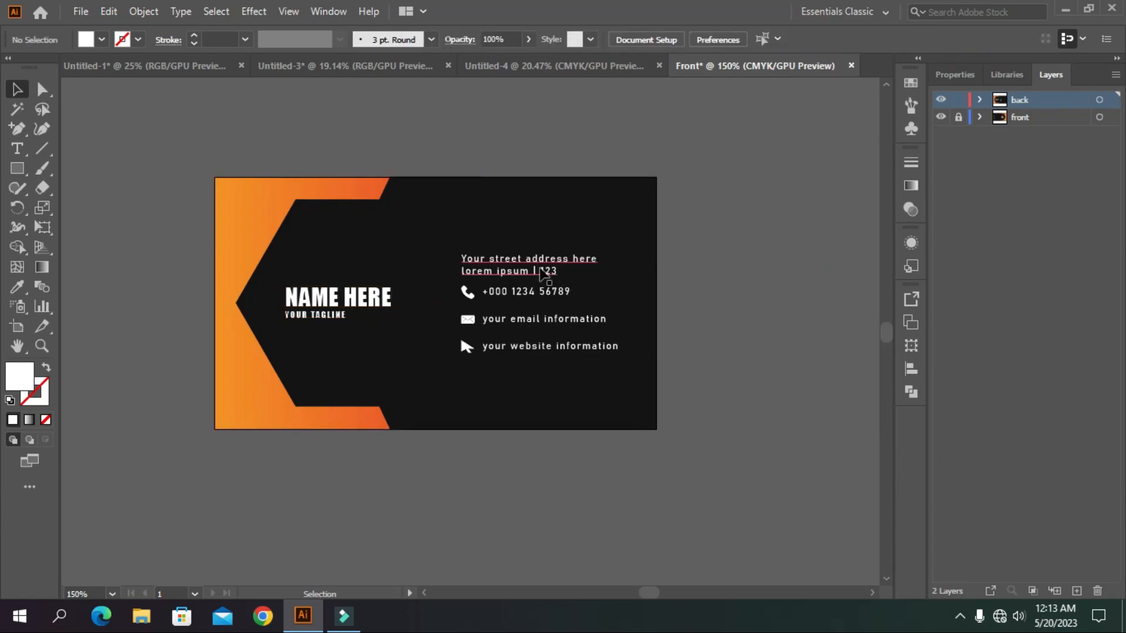
Shift the contact details slightly left, closer to the NAME HERE block
{"action": "left_click", "coordinate": [539, 247]}
{"action": "left_click", "coordinate": [736, 214]}
{"action": "left_click_drag", "start_coordinate": [516, 272], "coordinate": [496, 271]}
{"action": "left_click", "coordinate": [732, 276]}
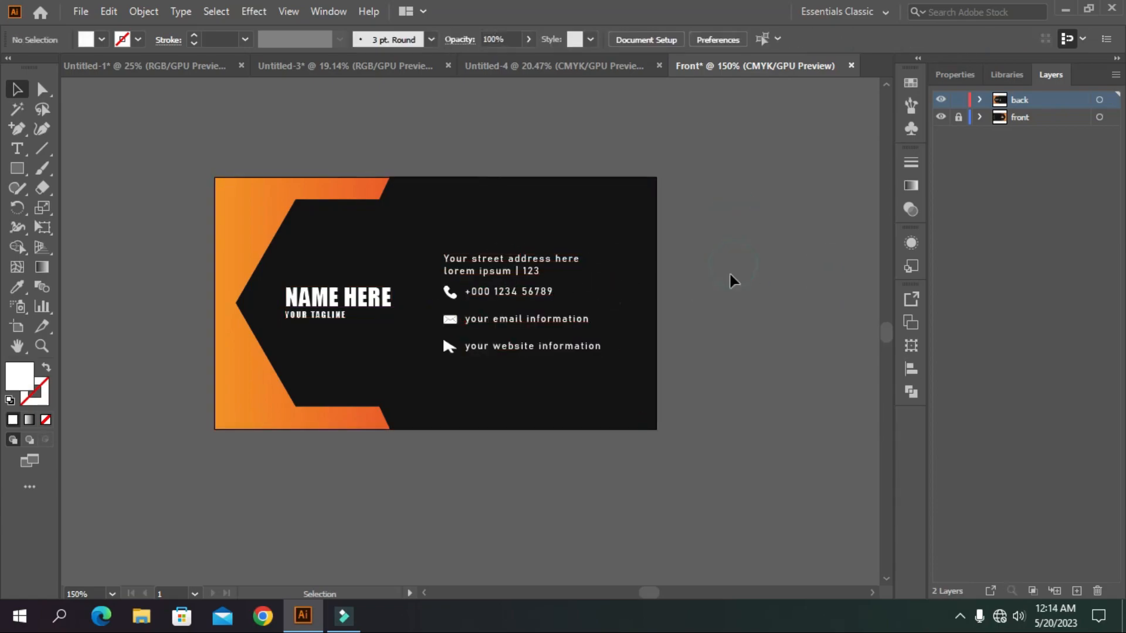
Lock the front layer and group all artwork of the card's back side
{"action": "scroll", "coordinate": [684, 279], "scroll_direction": "down", "scroll_amount": 1}
{"action": "left_click_drag", "start_coordinate": [694, 247], "coordinate": [715, 282]}
{"action": "scroll", "coordinate": [690, 295], "scroll_direction": "up", "scroll_amount": 1}
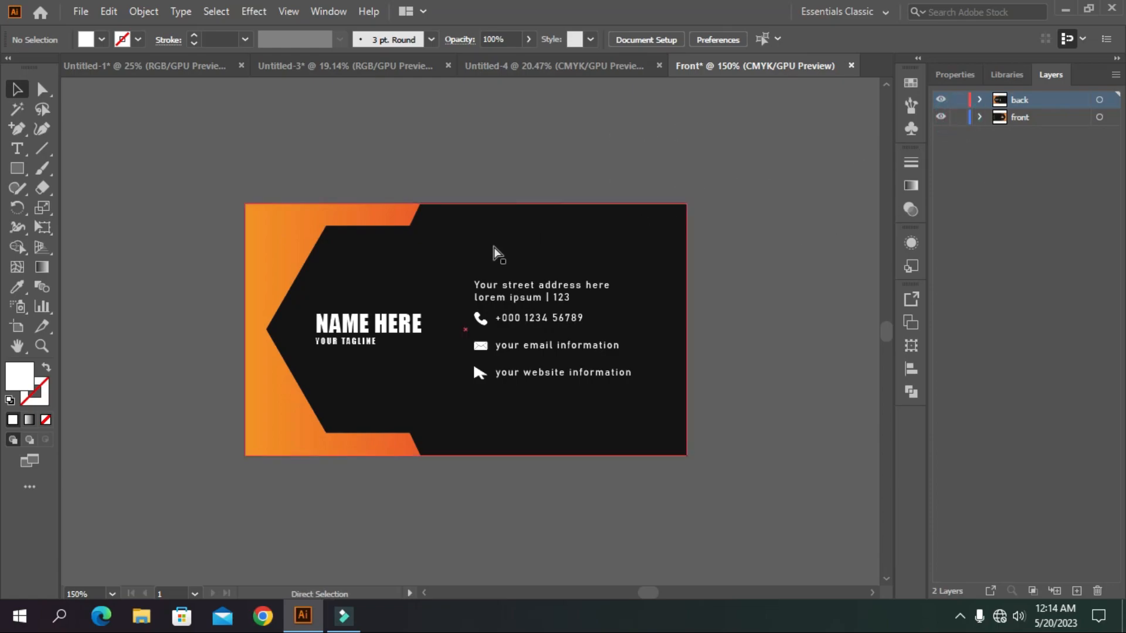
{"action": "left_click_drag", "start_coordinate": [368, 366], "coordinate": [824, 553]}
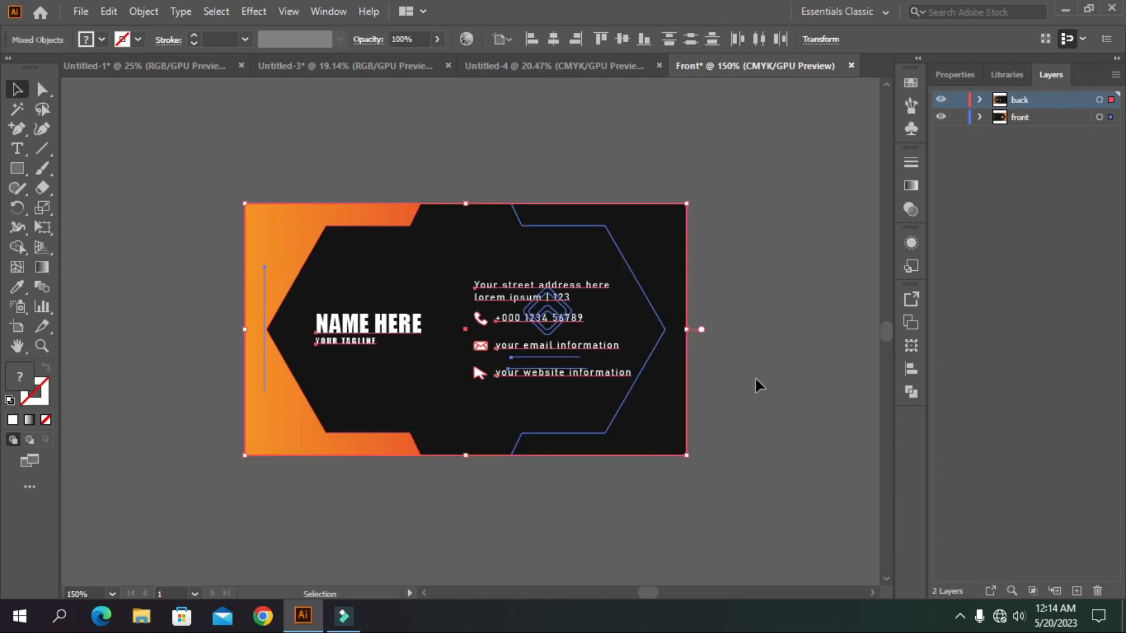
{"action": "left_click", "coordinate": [765, 351]}
{"action": "left_click", "coordinate": [958, 117]}
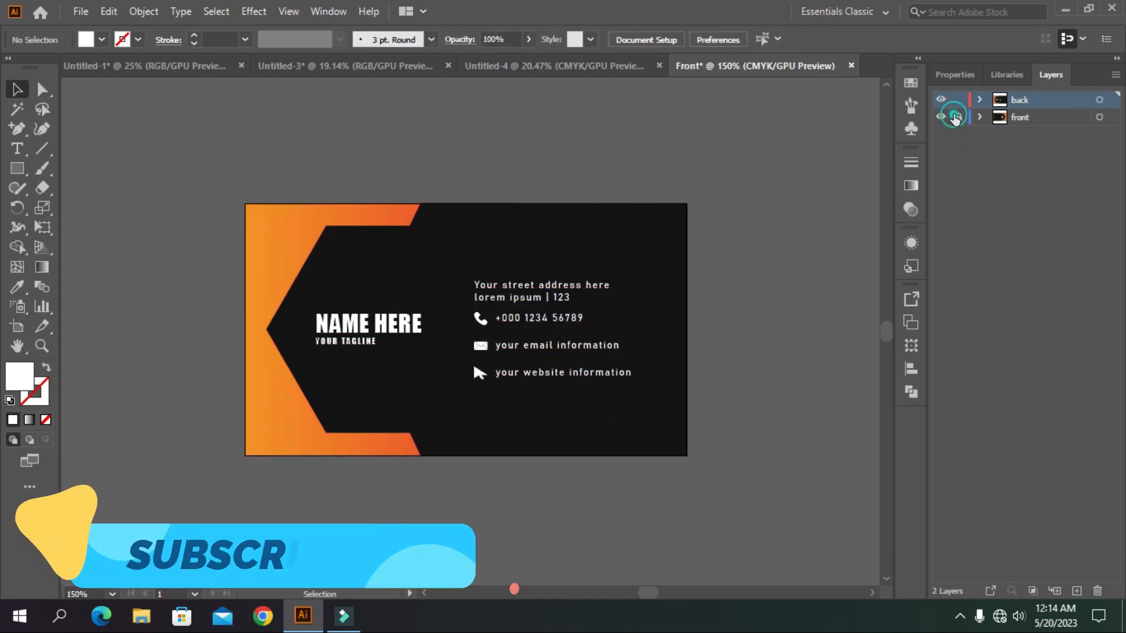
{"action": "left_click_drag", "start_coordinate": [170, 159], "coordinate": [736, 521]}
{"action": "right_click", "coordinate": [545, 315]}
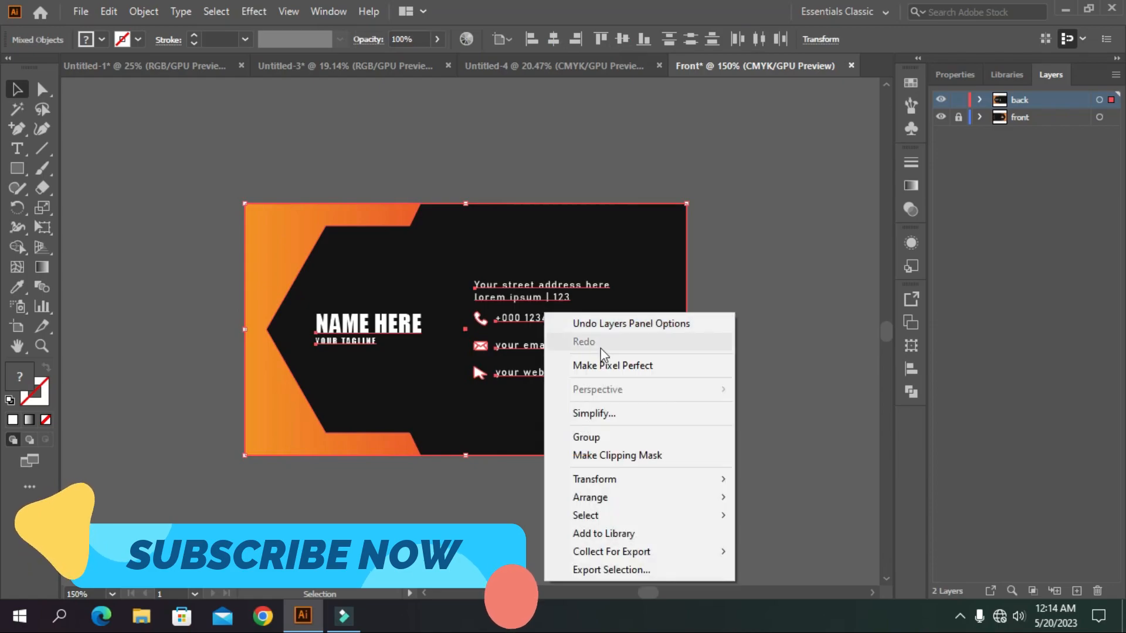
{"action": "left_click", "coordinate": [632, 455]}
{"action": "left_click", "coordinate": [816, 246]}
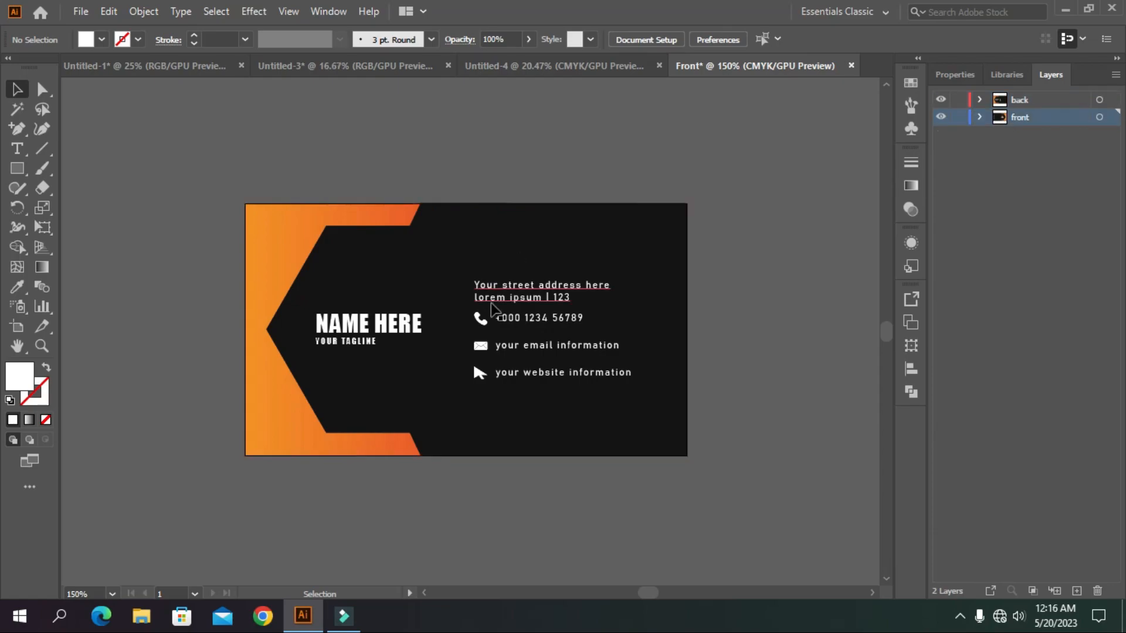
Copy the grouped back side of the card into the Untitled-3 mockup document and return to the Front document
{"action": "left_click", "coordinate": [494, 305]}
{"action": "left_click_drag", "start_coordinate": [495, 306], "coordinate": [479, 237]}
{"action": "left_click", "coordinate": [751, 68]}
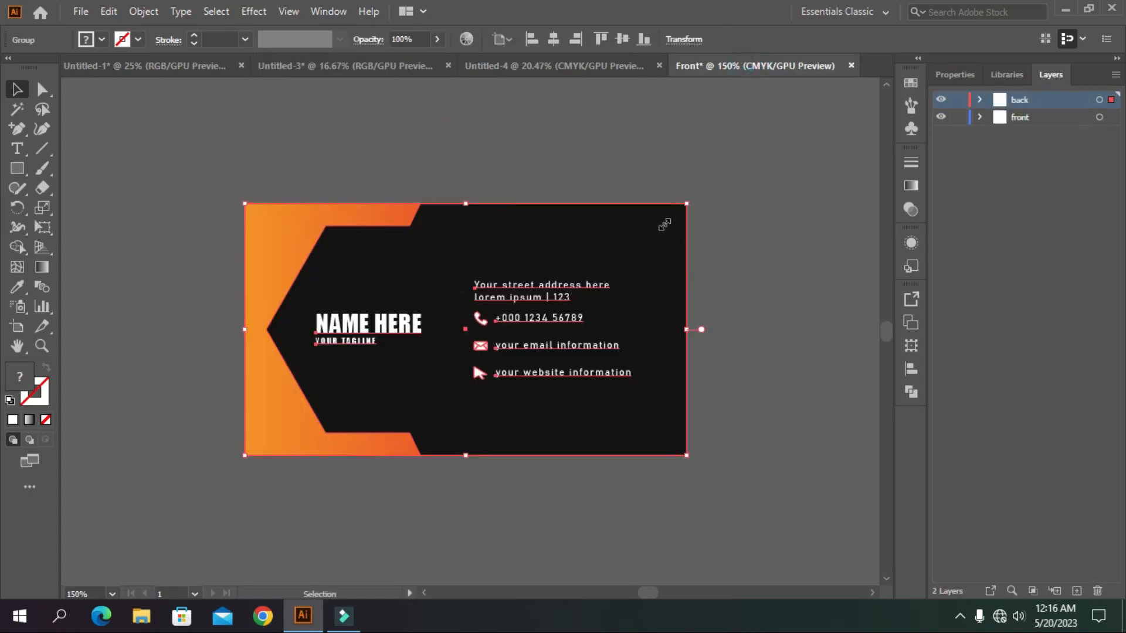
Hide the back layer and copy the front side of the card into the Untitled-3 mockup, below the back side
{"action": "left_click", "coordinate": [941, 100]}
{"action": "left_click_drag", "start_coordinate": [513, 321], "coordinate": [332, 64]}
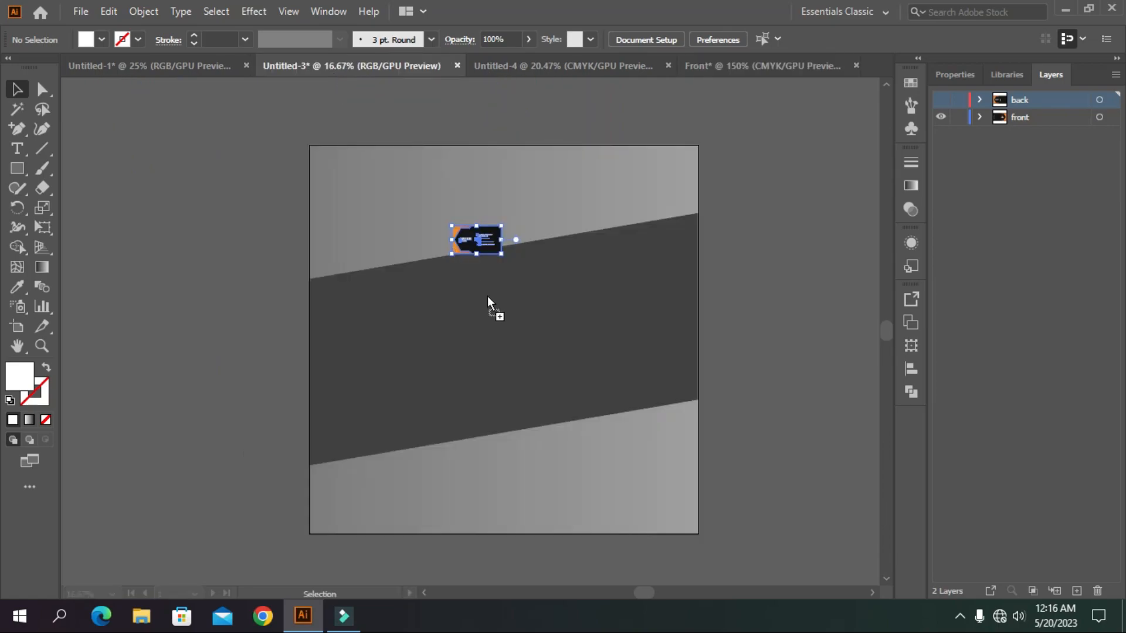
{"action": "left_click_drag", "start_coordinate": [488, 296], "coordinate": [490, 299]}
{"action": "left_click", "coordinate": [786, 261]}
{"action": "scroll", "coordinate": [553, 283], "scroll_direction": "up", "scroll_amount": 2}
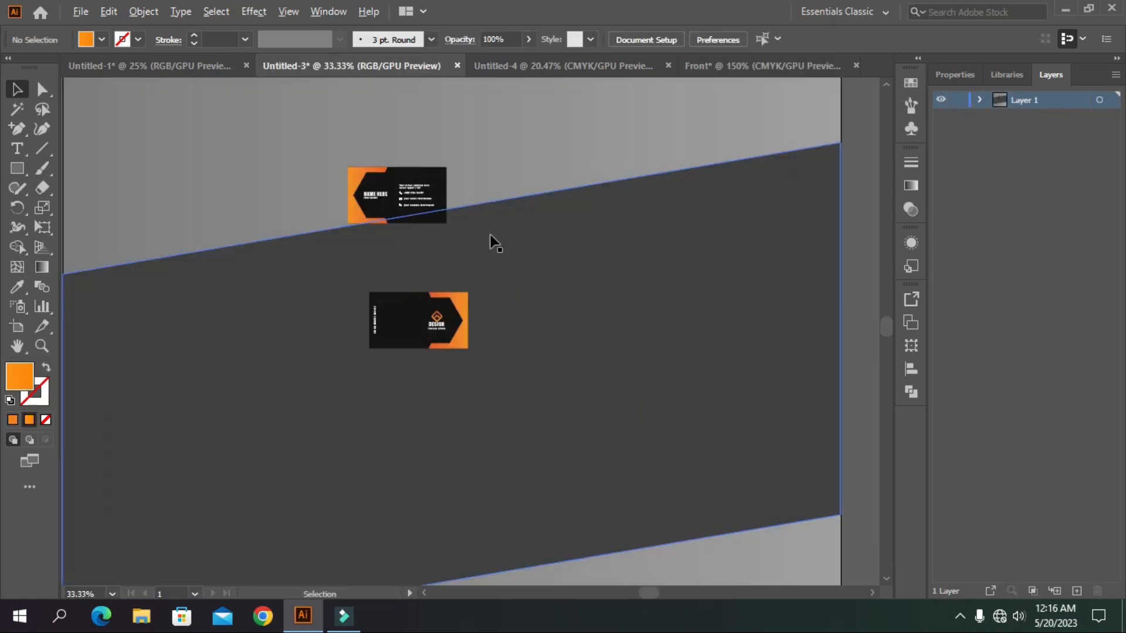
Align both cards by their horizontal centers and scale them up together to about one and a half times
{"action": "left_click", "coordinate": [403, 189]}
{"action": "left_click", "coordinate": [428, 314], "text": "shift"}
{"action": "left_click", "coordinate": [553, 39]}
{"action": "left_click_drag", "start_coordinate": [500, 168], "coordinate": [530, 115]}
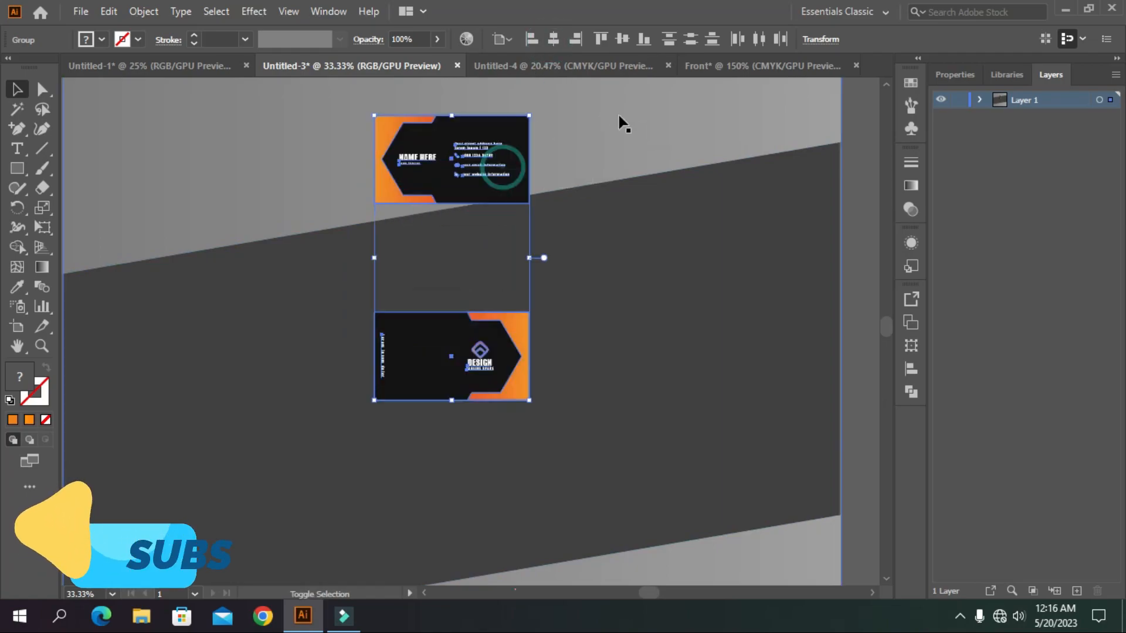
{"action": "left_click", "coordinate": [866, 298]}
Move the front card up close below the back card and enlarge both to slightly over half the artboard's width
{"action": "left_click_drag", "start_coordinate": [466, 343], "coordinate": [466, 265]}
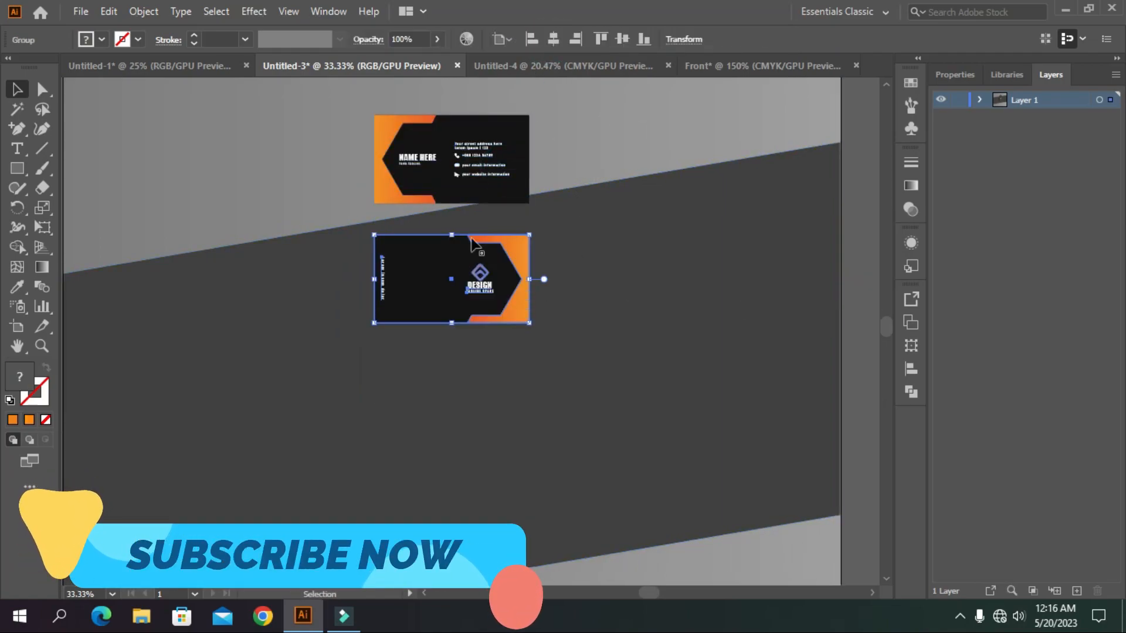
{"action": "left_click", "coordinate": [476, 170], "text": "shift"}
{"action": "key", "text": "ctrl+minus"}
{"action": "key", "text": "ctrl+minus"}
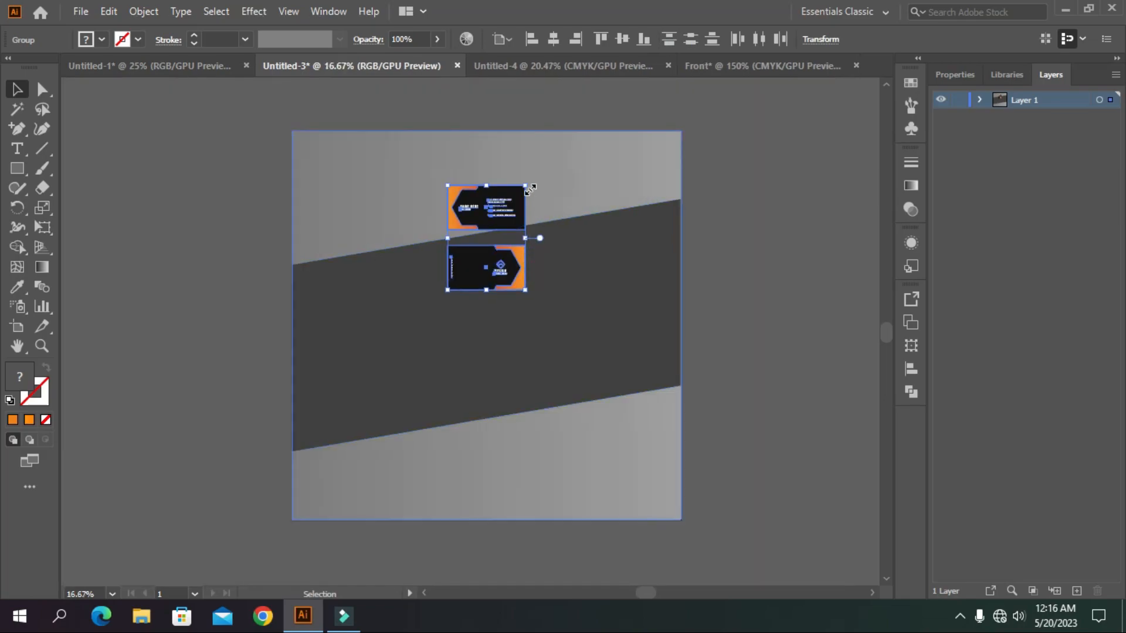
{"action": "key", "text": "alt"}
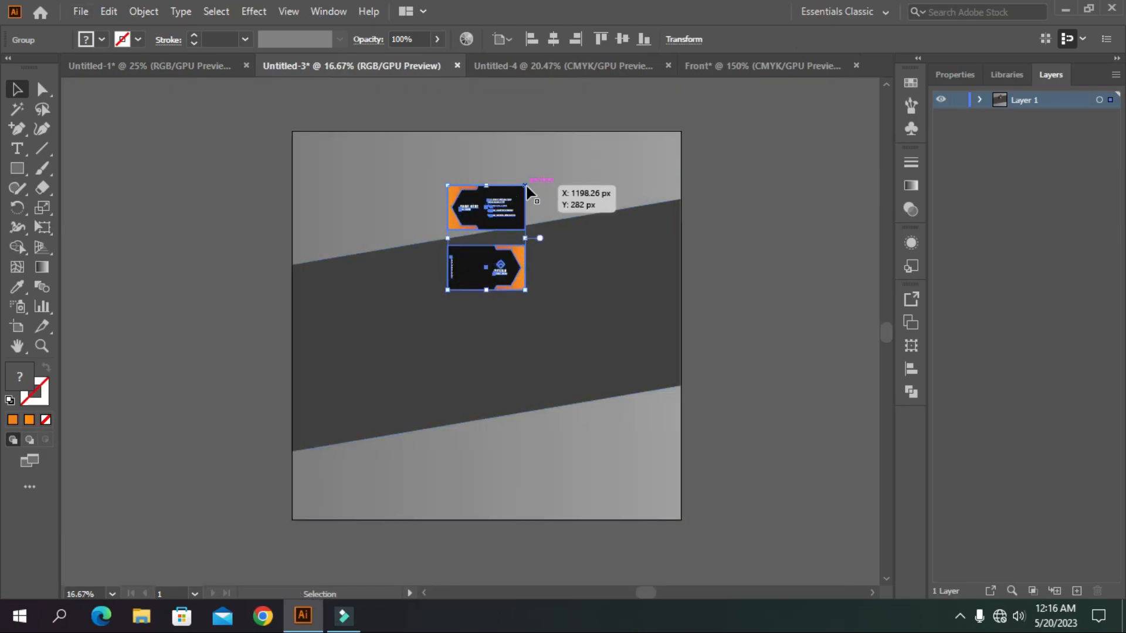
{"action": "left_click_drag", "start_coordinate": [528, 184], "coordinate": [682, 94]}
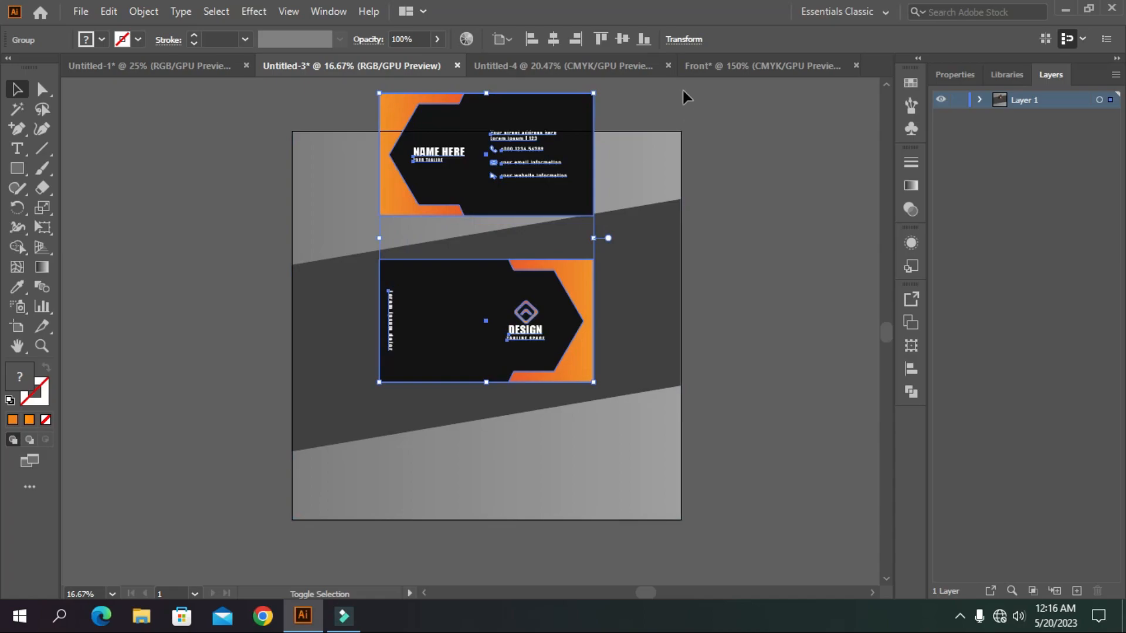
Center the pair of cards vertically on the artboard and scale it down slightly
{"action": "left_click", "coordinate": [623, 39]}
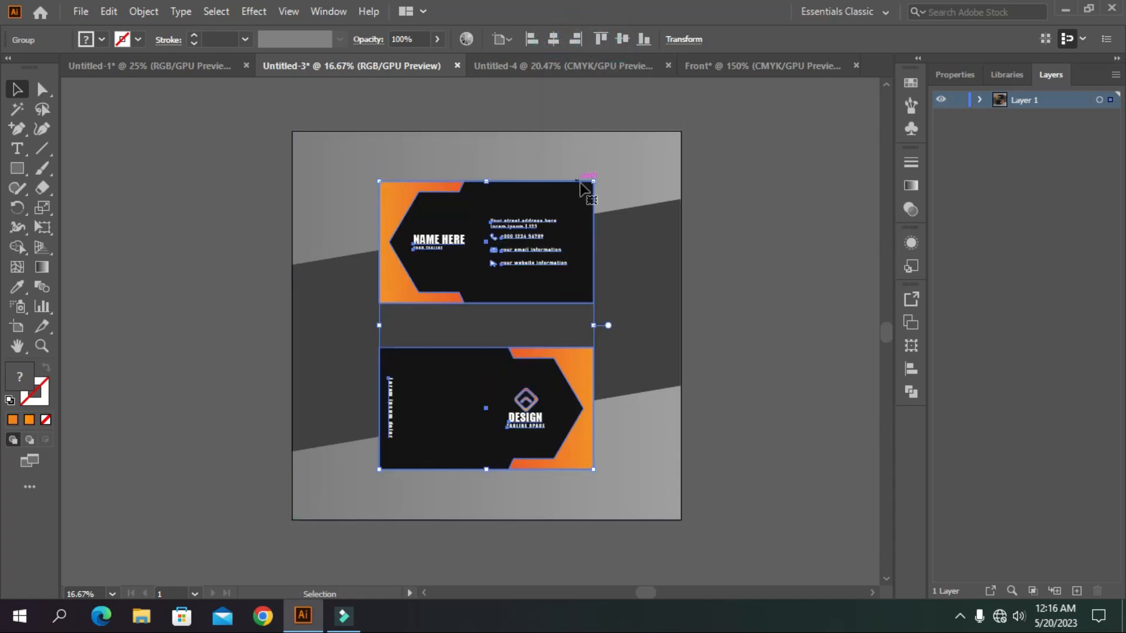
{"action": "left_click_drag", "start_coordinate": [592, 183], "coordinate": [578, 203]}
{"action": "left_click", "coordinate": [787, 203]}
{"action": "scroll", "coordinate": [511, 334], "scroll_direction": "up", "scroll_amount": 1}
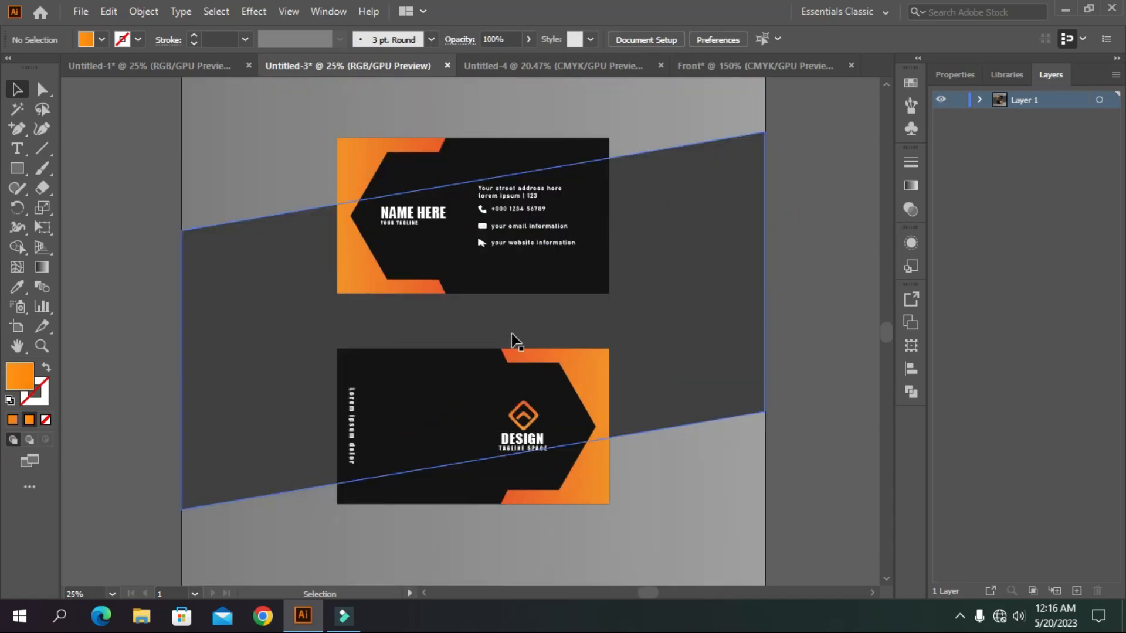
Move the front card slightly closer to the back card, then center the regrouped pair vertically on the artboard
{"action": "left_click", "coordinate": [510, 256]}
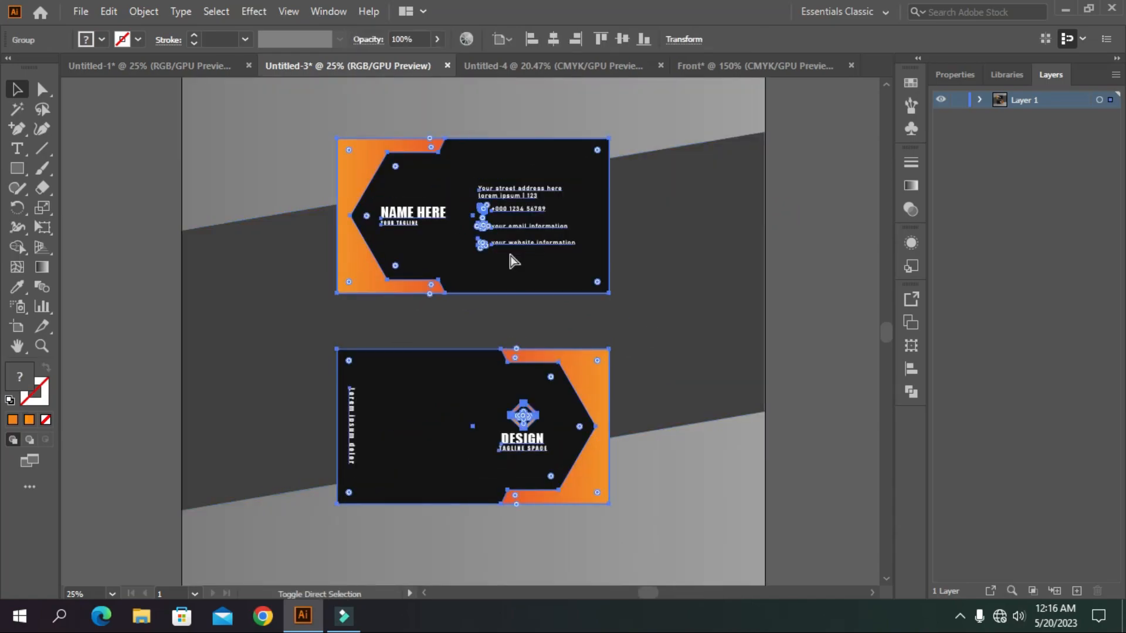
{"action": "left_click", "coordinate": [817, 252]}
{"action": "left_click_drag", "start_coordinate": [508, 393], "coordinate": [508, 377]}
{"action": "left_click", "coordinate": [510, 249], "text": "shift"}
{"action": "key", "text": "ctrl+g"}
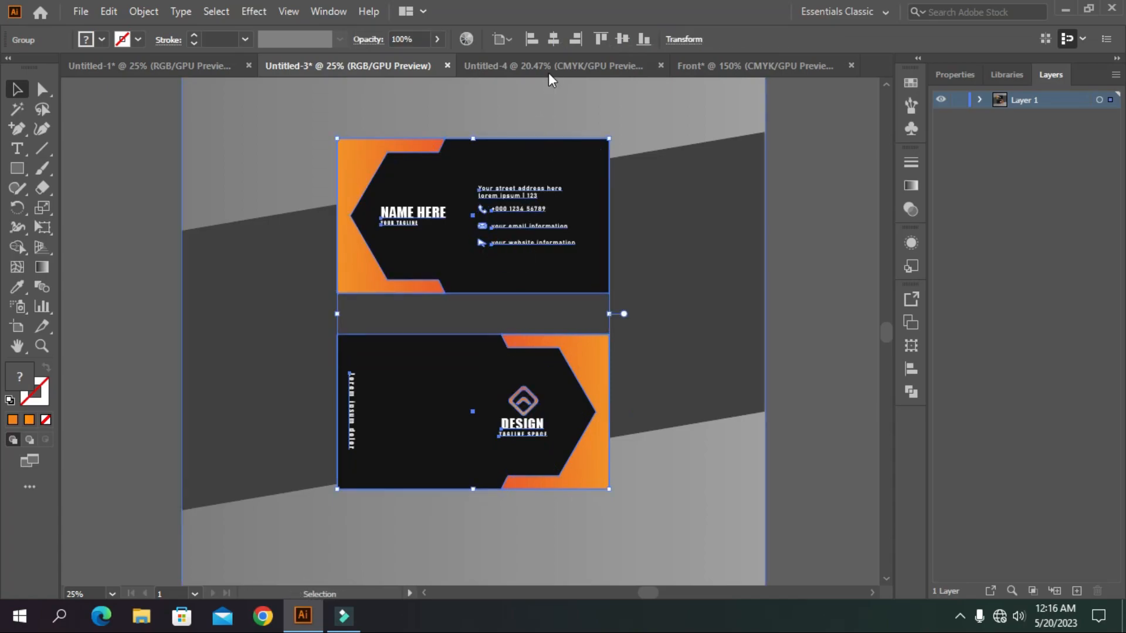
{"action": "left_click", "coordinate": [628, 40]}
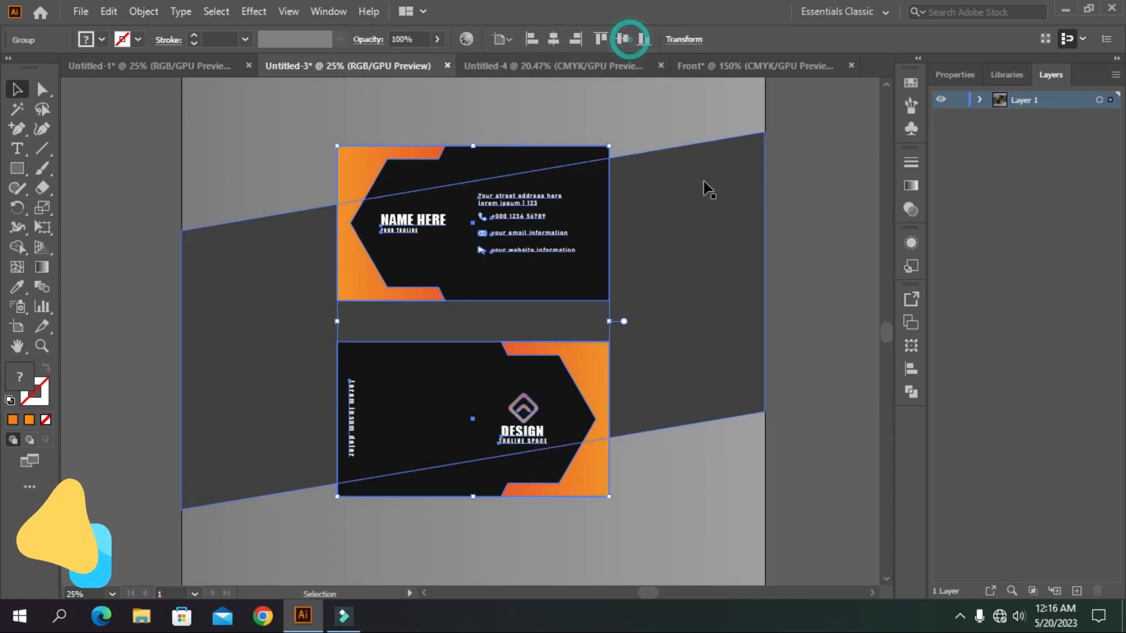
{"action": "left_click", "coordinate": [790, 224]}
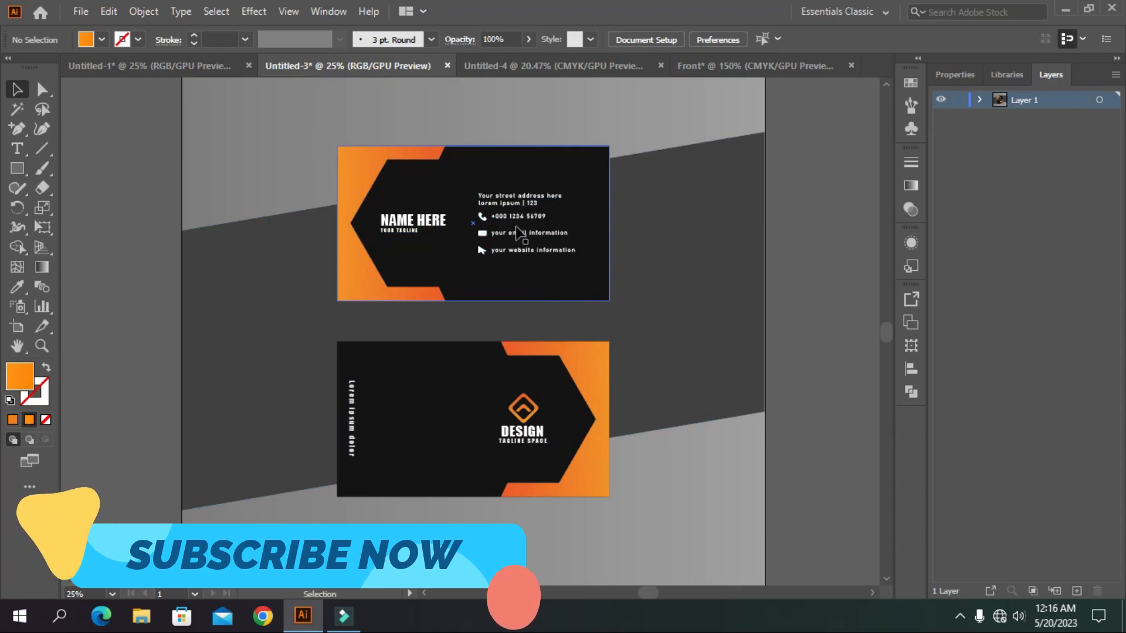
Copy the shadow mesh from Untitled-1 into the Untitled-3 mockup and fit it over the back card at about 988 x 618 px
{"action": "left_click", "coordinate": [170, 66]}
{"action": "left_click_drag", "start_coordinate": [518, 368], "coordinate": [384, 203]}
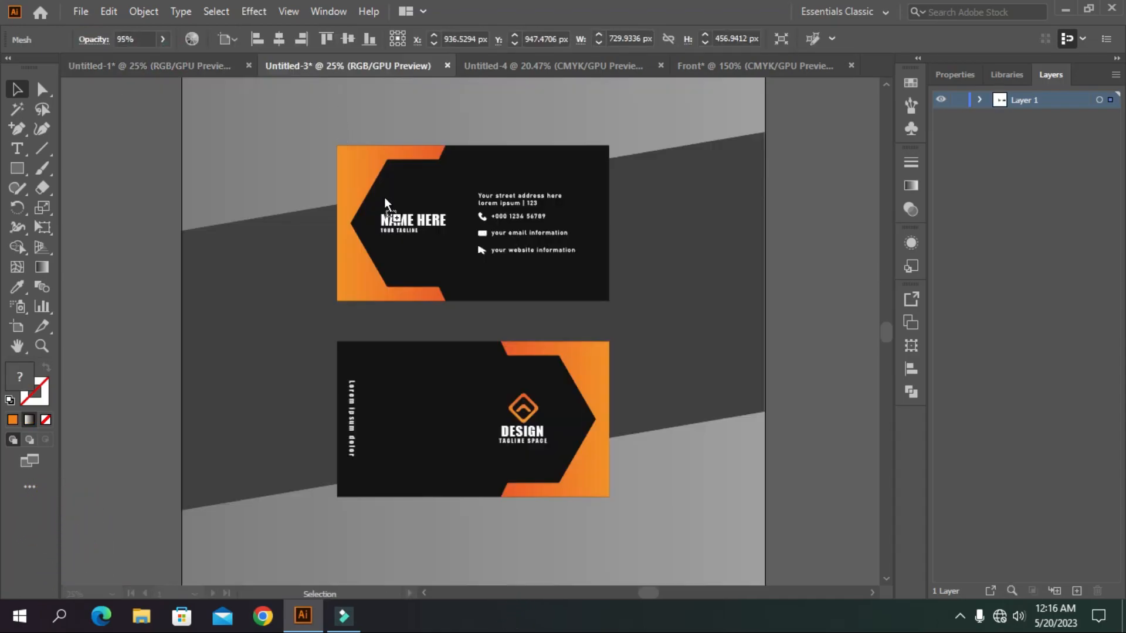
{"action": "left_click_drag", "start_coordinate": [481, 308], "coordinate": [488, 292]}
{"action": "left_click_drag", "start_coordinate": [585, 218], "coordinate": [586, 209]}
{"action": "left_click_drag", "start_coordinate": [540, 291], "coordinate": [583, 238]}
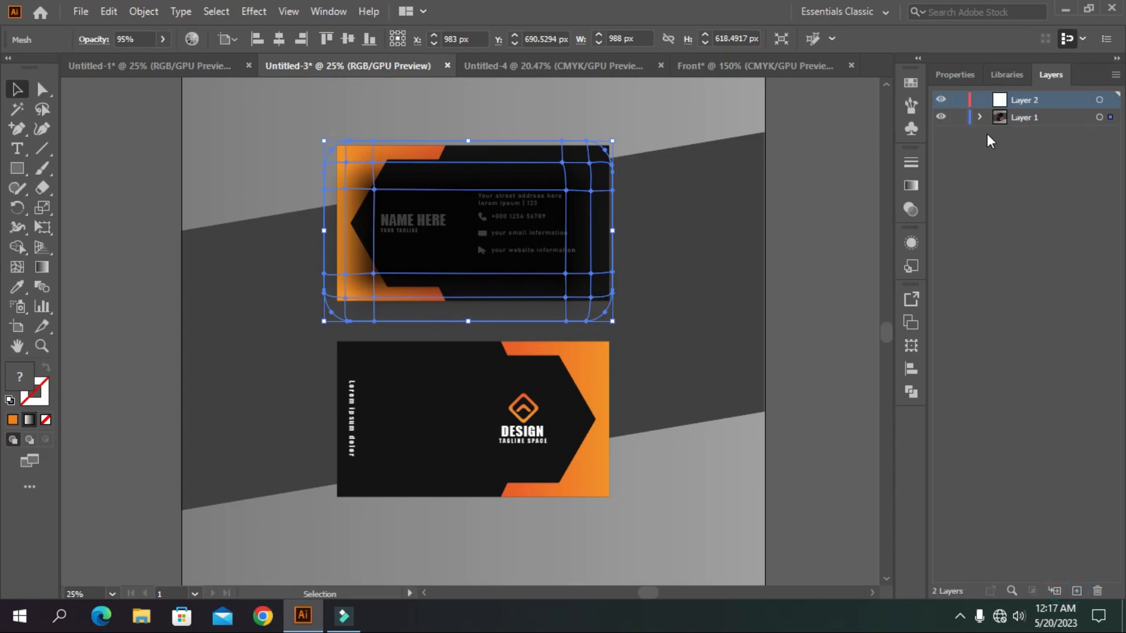
Move the grouped cards onto the new Layer 2 so they sit above the shadow mesh
{"action": "left_click", "coordinate": [981, 117]}
{"action": "left_click_drag", "start_coordinate": [1032, 153], "coordinate": [1024, 101]}
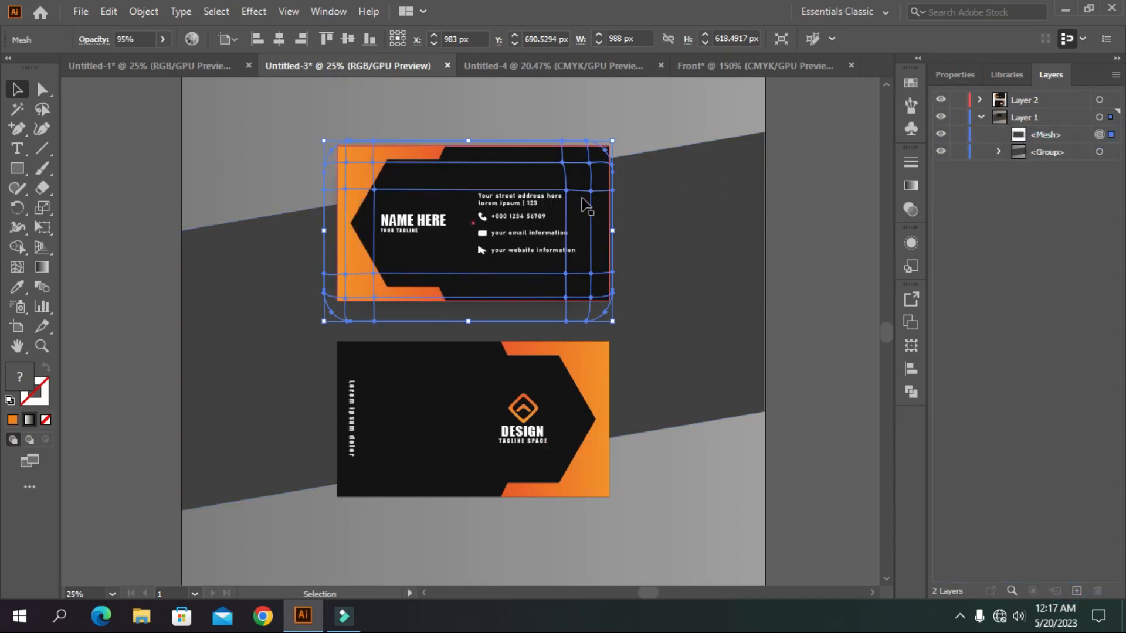
Enlarge the back card's shadow mesh to about 1149 x 719 px and center it horizontally on the artboard
{"action": "left_click_drag", "start_coordinate": [612, 140], "coordinate": [632, 135]}
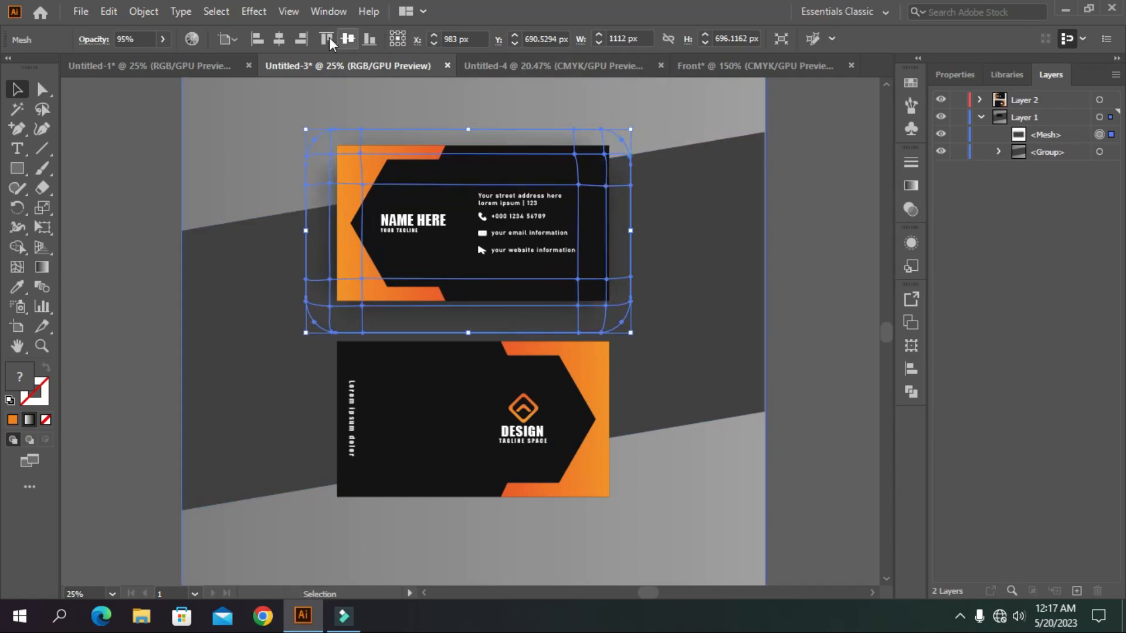
{"action": "left_click", "coordinate": [284, 41]}
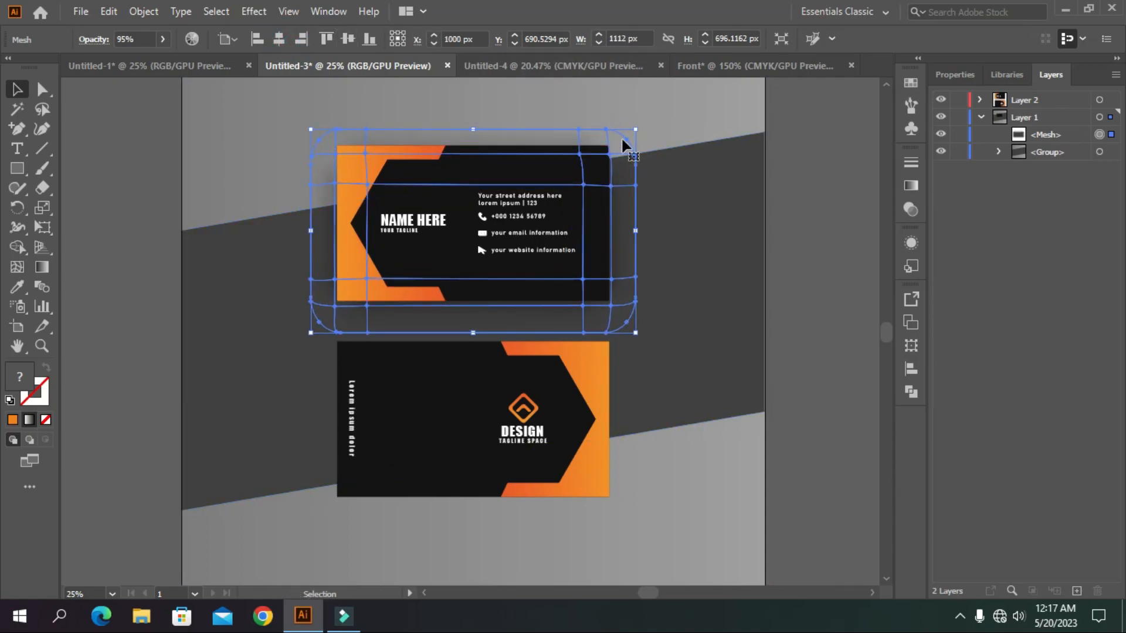
{"action": "mouse_move", "coordinate": [632, 130]}
{"action": "left_mouse_down"}
{"action": "mouse_move", "coordinate": [641, 117]}
{"action": "mouse_move", "coordinate": [652, 128]}
{"action": "left_mouse_up"}
{"action": "left_click", "coordinate": [812, 239]}
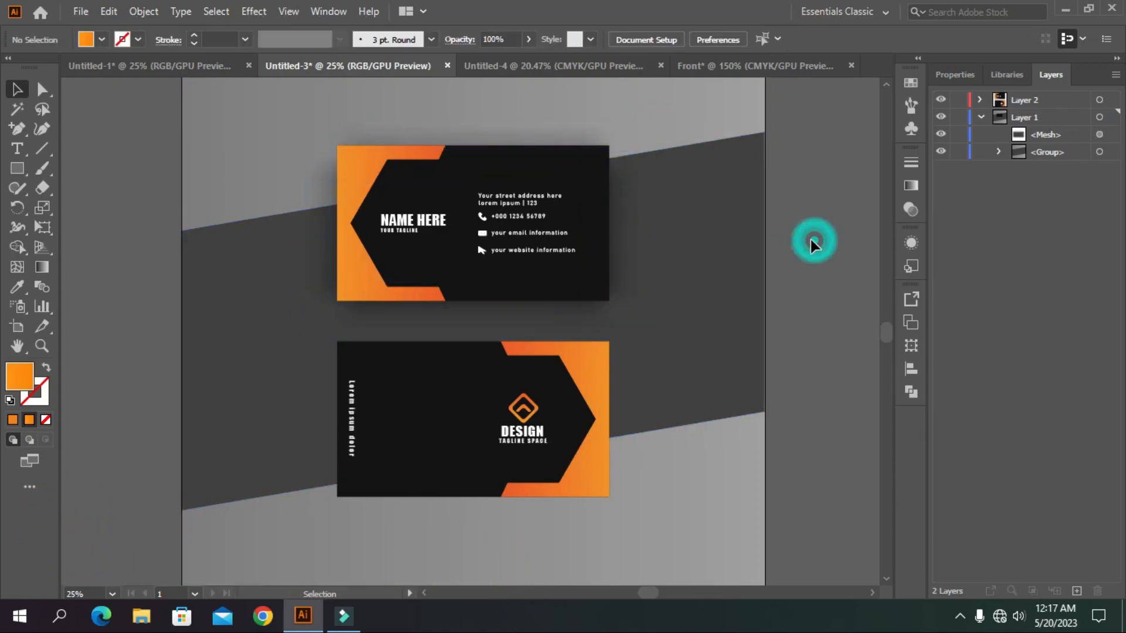
Duplicate the shadow mesh downward and position the copy behind the front card
{"action": "scroll", "coordinate": [763, 253], "scroll_direction": "down", "scroll_amount": 1}
{"action": "left_click_drag", "start_coordinate": [532, 314], "coordinate": [534, 480]}
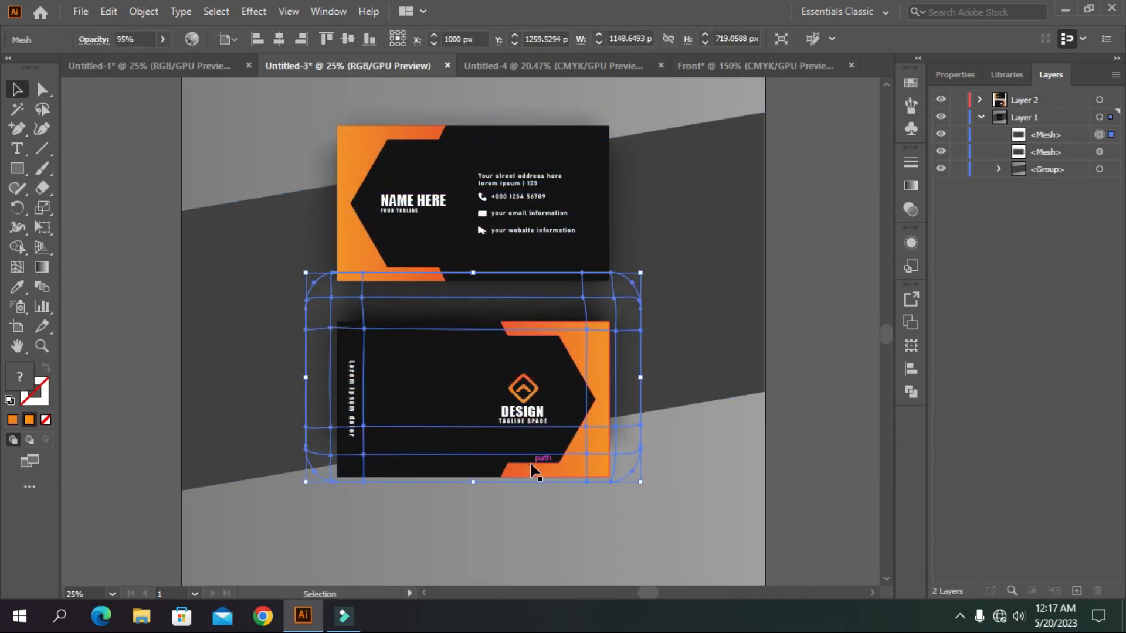
{"action": "left_click_drag", "start_coordinate": [626, 339], "coordinate": [628, 402]}
{"action": "left_click", "coordinate": [829, 318]}
{"action": "left_click", "coordinate": [818, 339]}
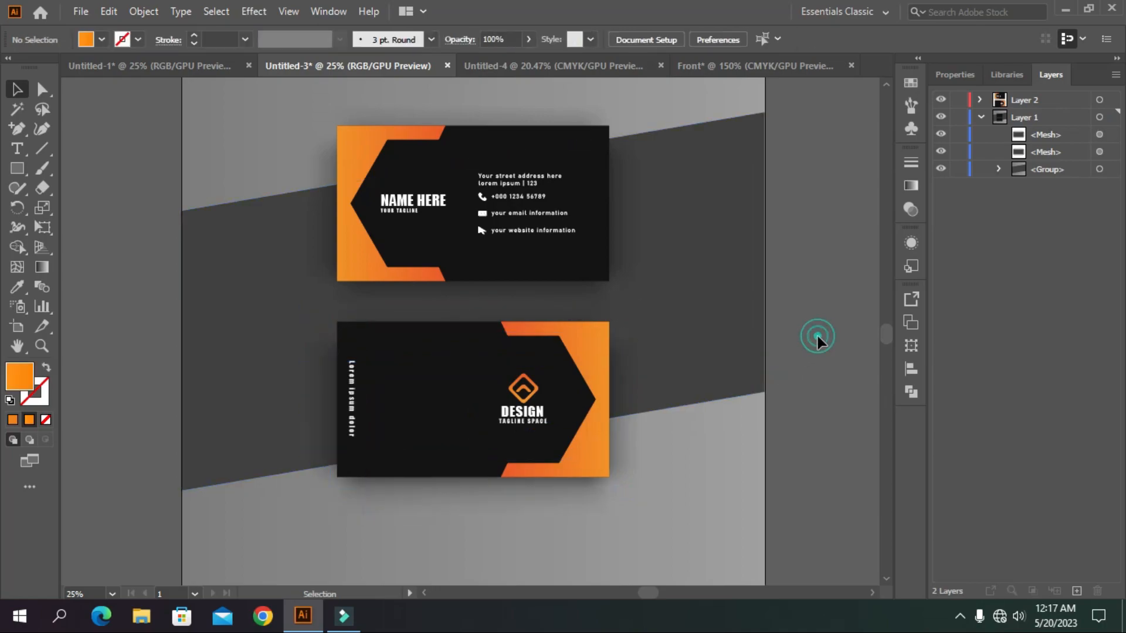